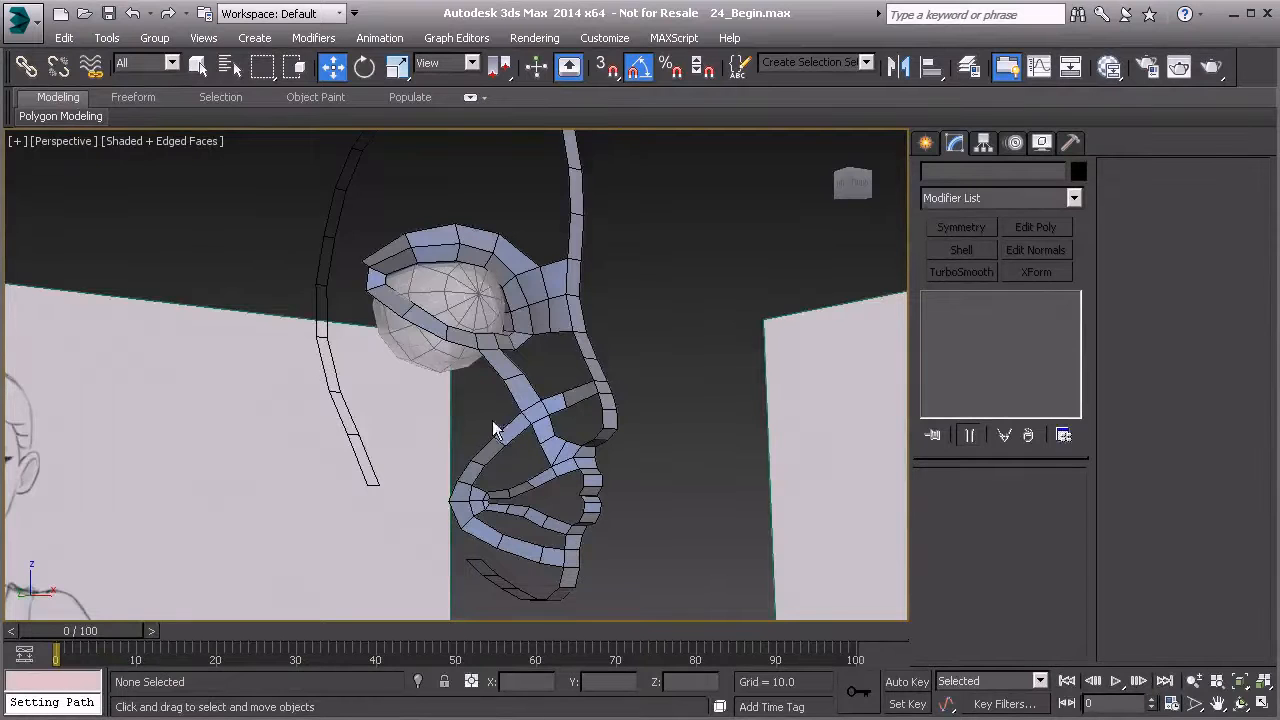
{"action": "mouse_move", "coordinate": [504, 409]}
{"action": "middle_mouse_down", "text": "alt"}
{"action": "mouse_move", "coordinate": [590, 440]}
{"action": "mouse_move", "coordinate": [549, 471]}
{"action": "mouse_move", "coordinate": [644, 483]}
{"action": "middle_mouse_up", "text": "alt"}
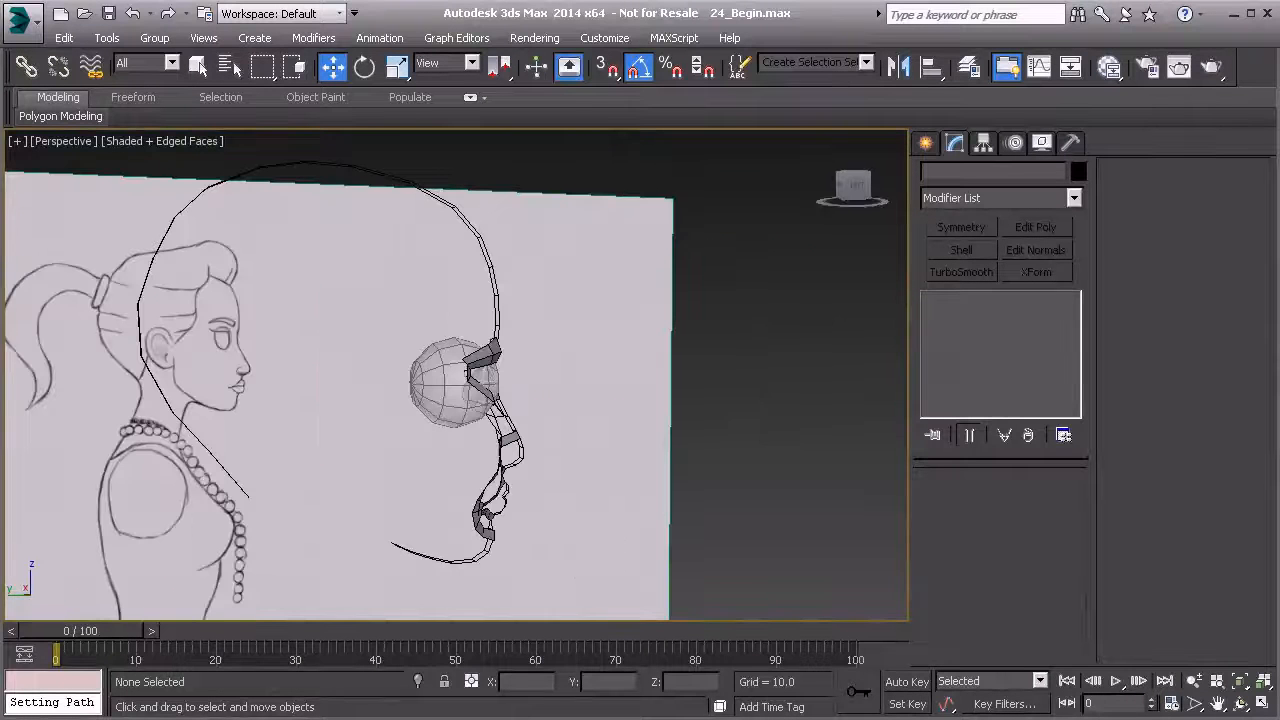
{"action": "mouse_move", "coordinate": [450, 425]}
{"action": "middle_mouse_down", "text": "alt"}
{"action": "mouse_move", "coordinate": [370, 399]}
{"action": "mouse_move", "coordinate": [578, 392]}
{"action": "middle_mouse_up", "text": "alt"}
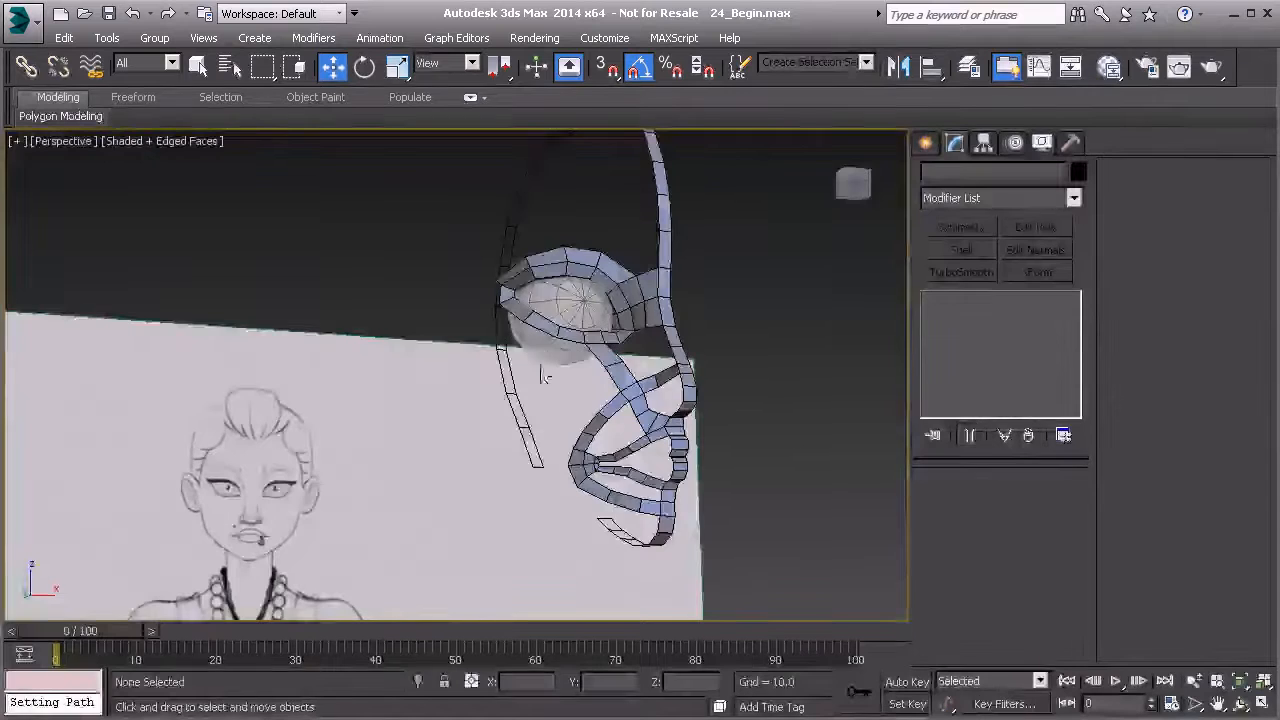
{"action": "middle_click_drag", "start_coordinate": [534, 403], "coordinate": [626, 400], "text": "alt"}
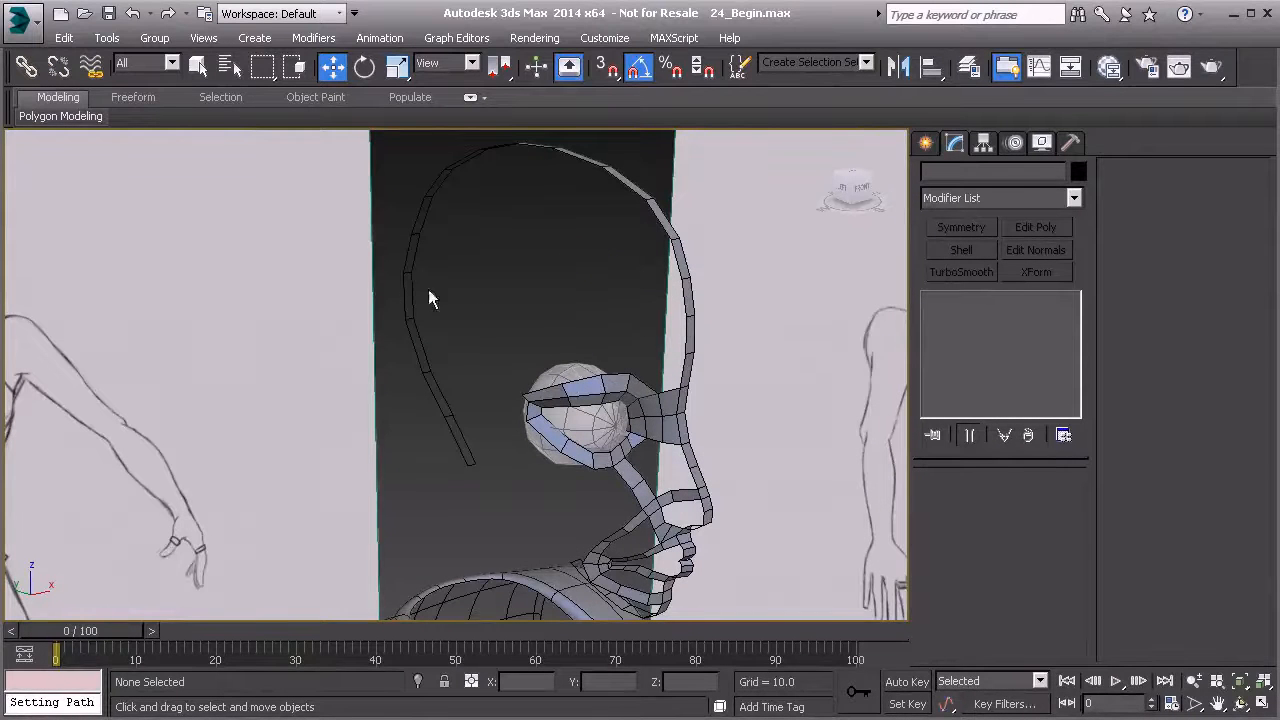
{"action": "middle_click_drag", "start_coordinate": [594, 378], "coordinate": [558, 355], "text": "alt"}
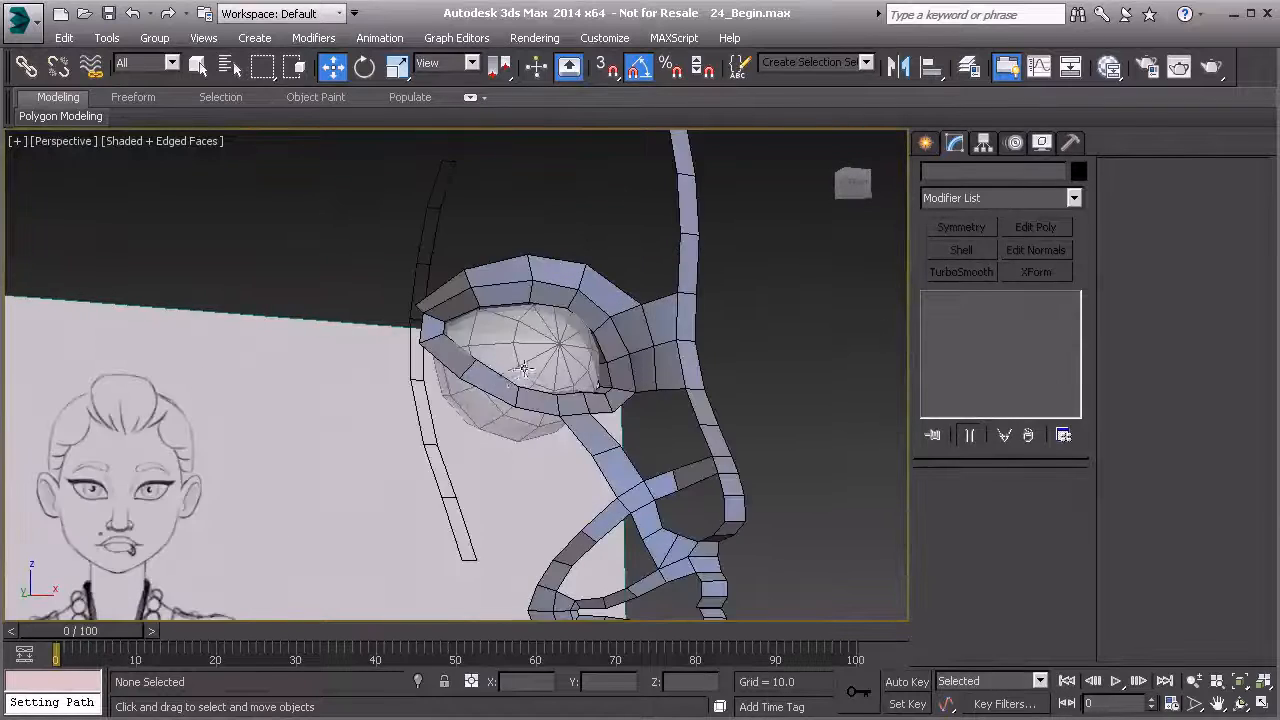
Extend a strip of polygons from the eye ring's lower outer edge down the cheek towards the jaw in the front view.
{"action": "left_click", "coordinate": [485, 384]}
{"action": "middle_click_drag", "start_coordinate": [486, 384], "coordinate": [506, 320], "text": "alt"}
{"action": "key", "text": "f"}
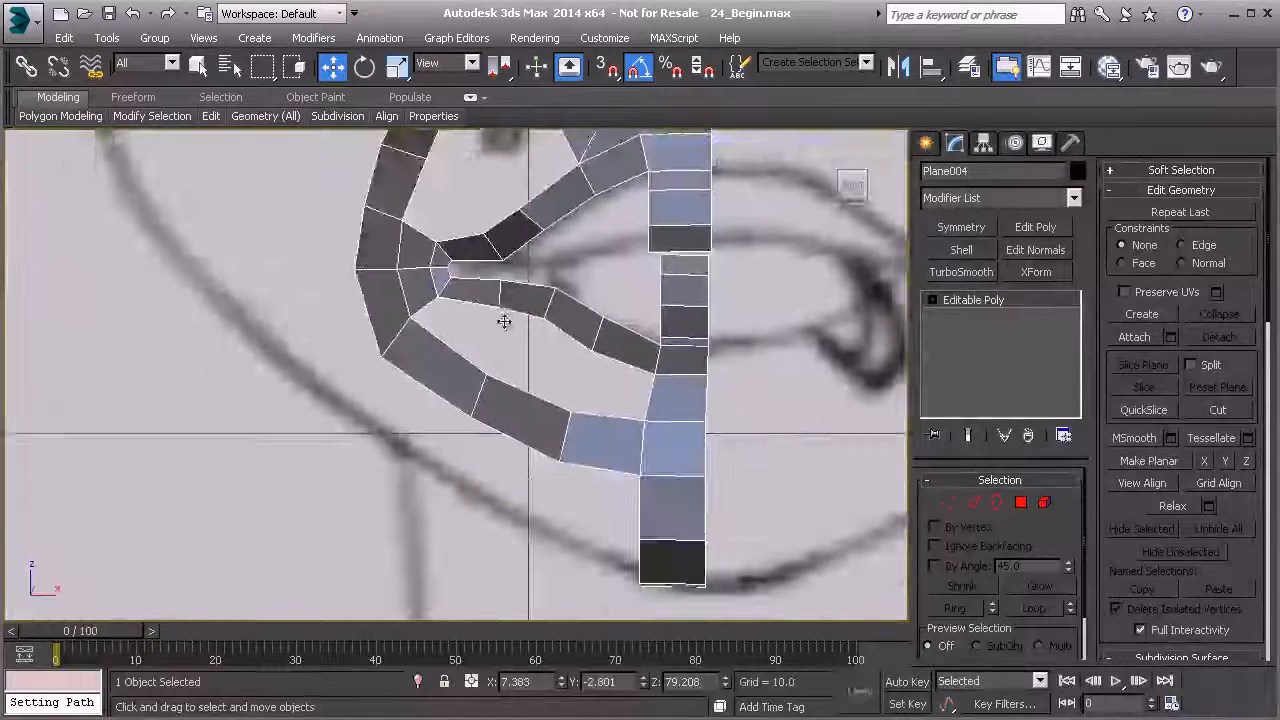
{"action": "scroll", "coordinate": [512, 292], "scroll_direction": "down", "scroll_amount": 8}
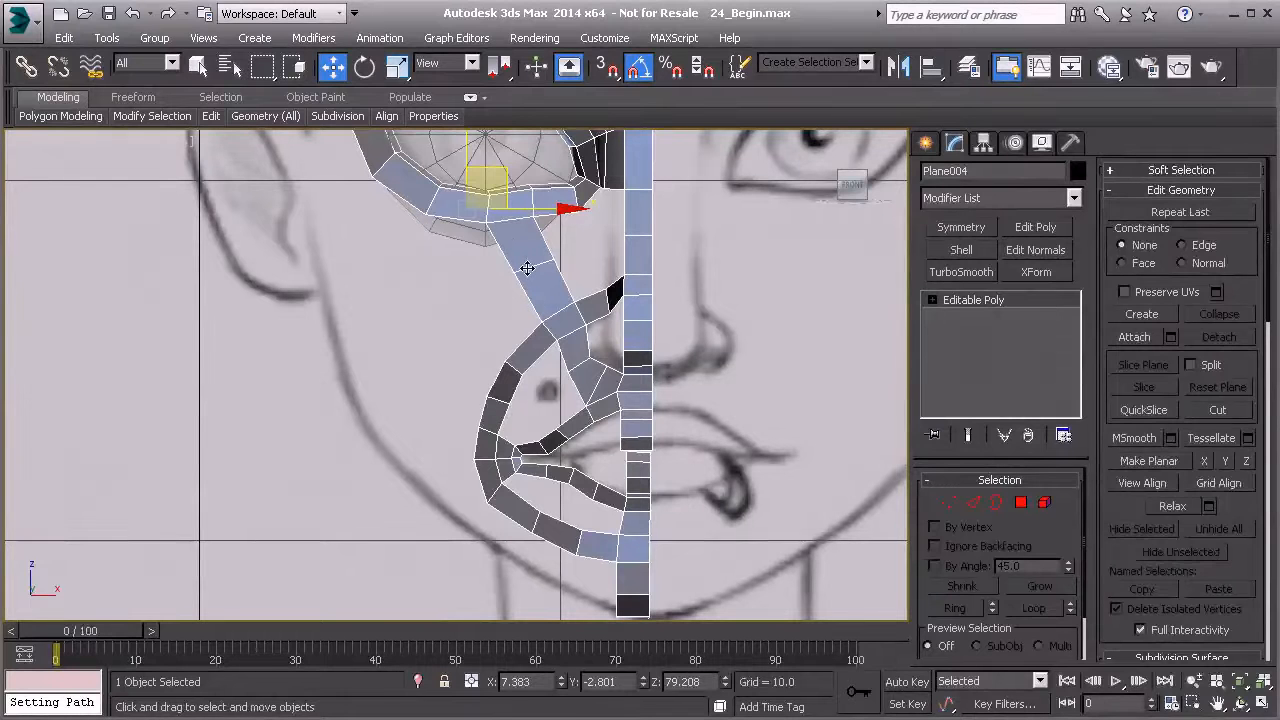
{"action": "key", "text": "2"}
{"action": "left_click", "coordinate": [562, 242]}
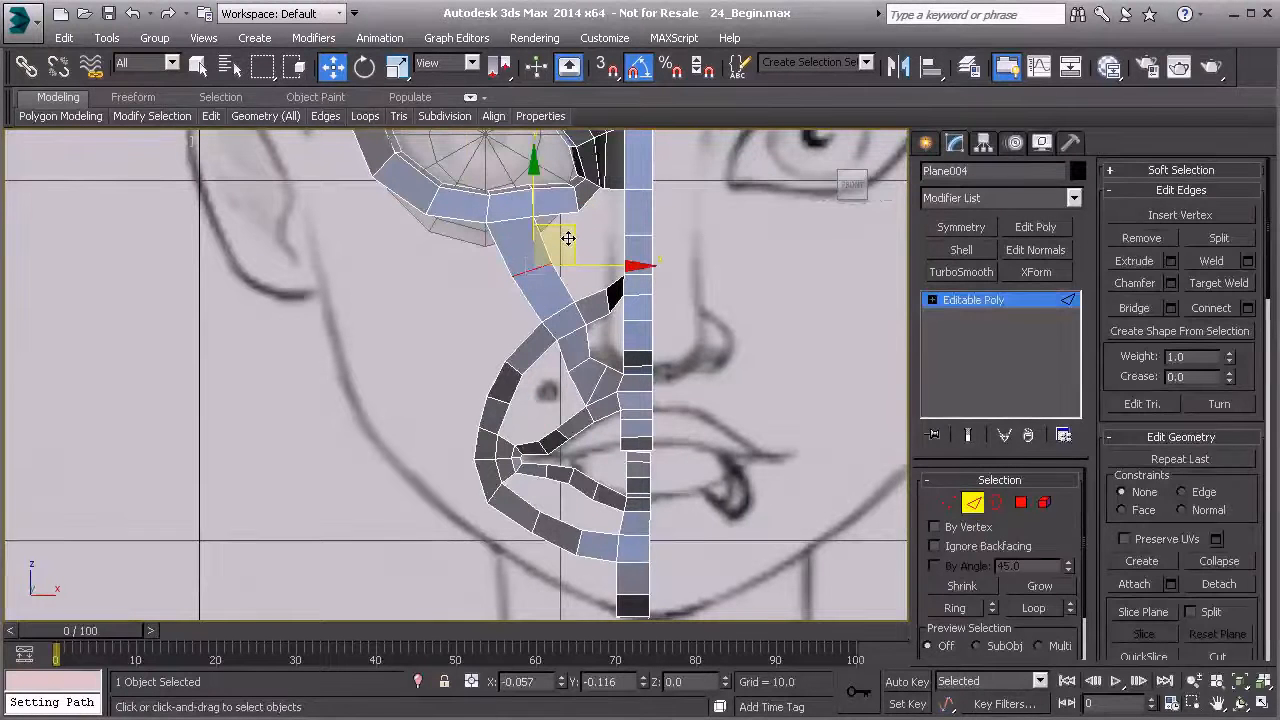
{"action": "middle_click_drag", "start_coordinate": [489, 247], "coordinate": [605, 274]}
{"action": "left_click", "coordinate": [517, 223]}
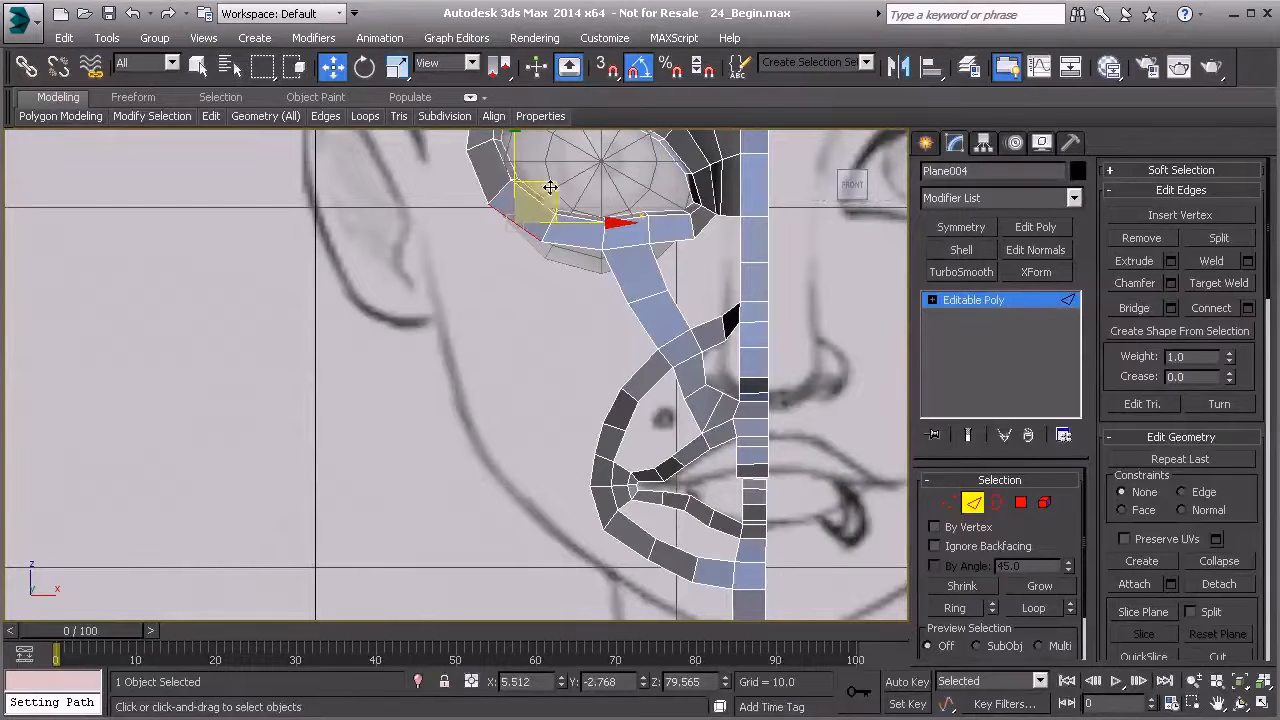
{"action": "left_click_drag", "start_coordinate": [550, 183], "coordinate": [549, 457], "text": "shift"}
Reposition the new cheek strip's vertices in the front view so it curves evenly along the face outline.
{"action": "key", "text": "1"}
{"action": "left_click", "coordinate": [470, 256]}
{"action": "left_click_drag", "start_coordinate": [503, 233], "coordinate": [493, 318]}
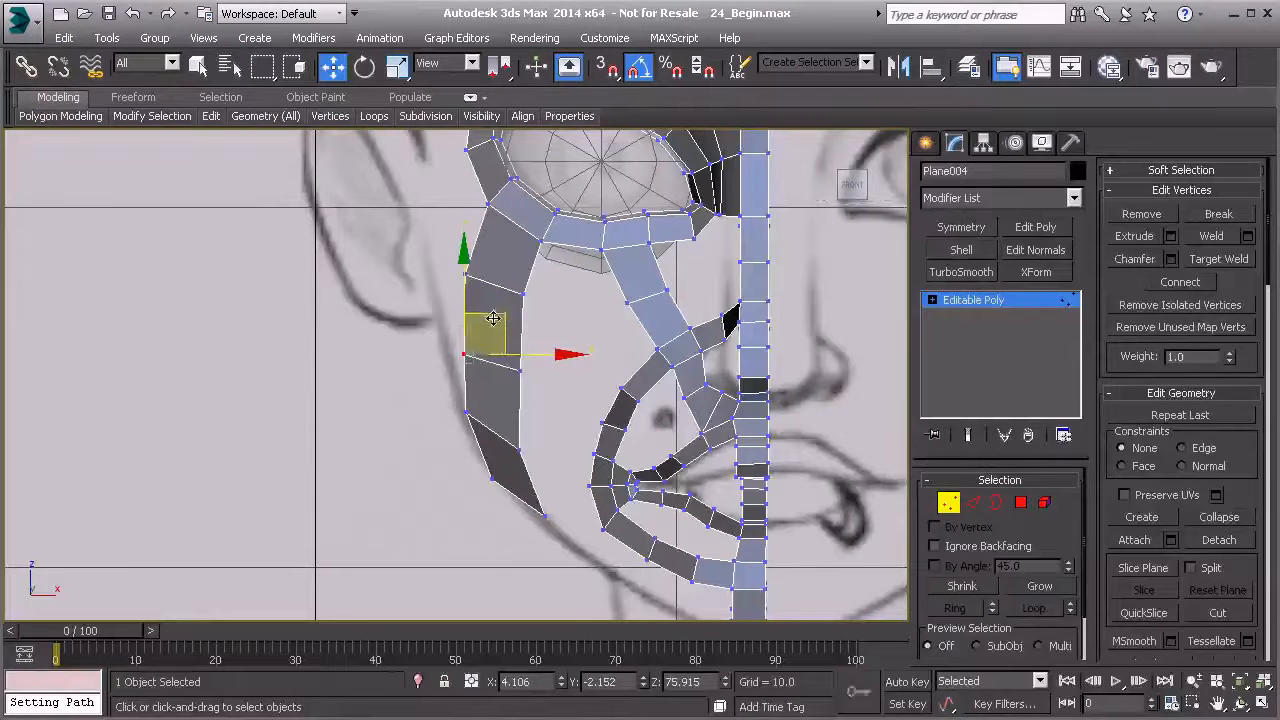
{"action": "left_click", "coordinate": [467, 274]}
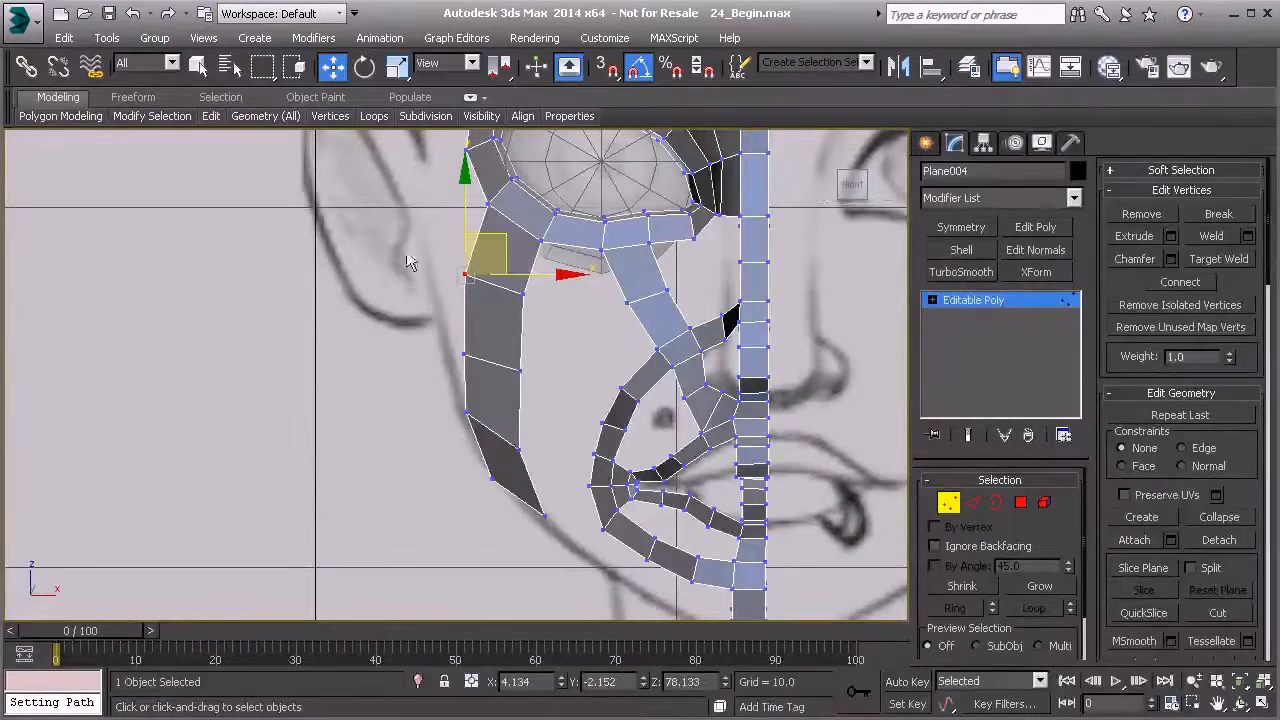
{"action": "left_click", "coordinate": [520, 442]}
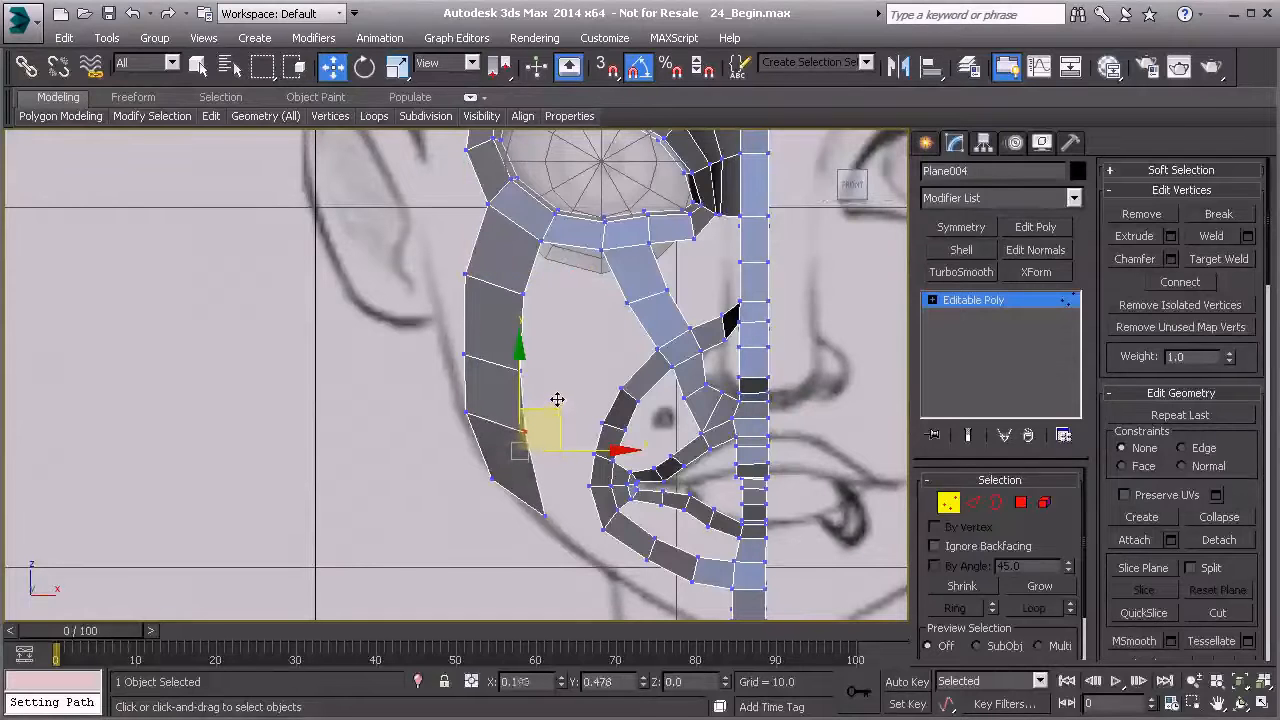
{"action": "left_click", "coordinate": [493, 477]}
{"action": "left_click_drag", "start_coordinate": [522, 443], "coordinate": [573, 461]}
{"action": "left_click", "coordinate": [465, 414]}
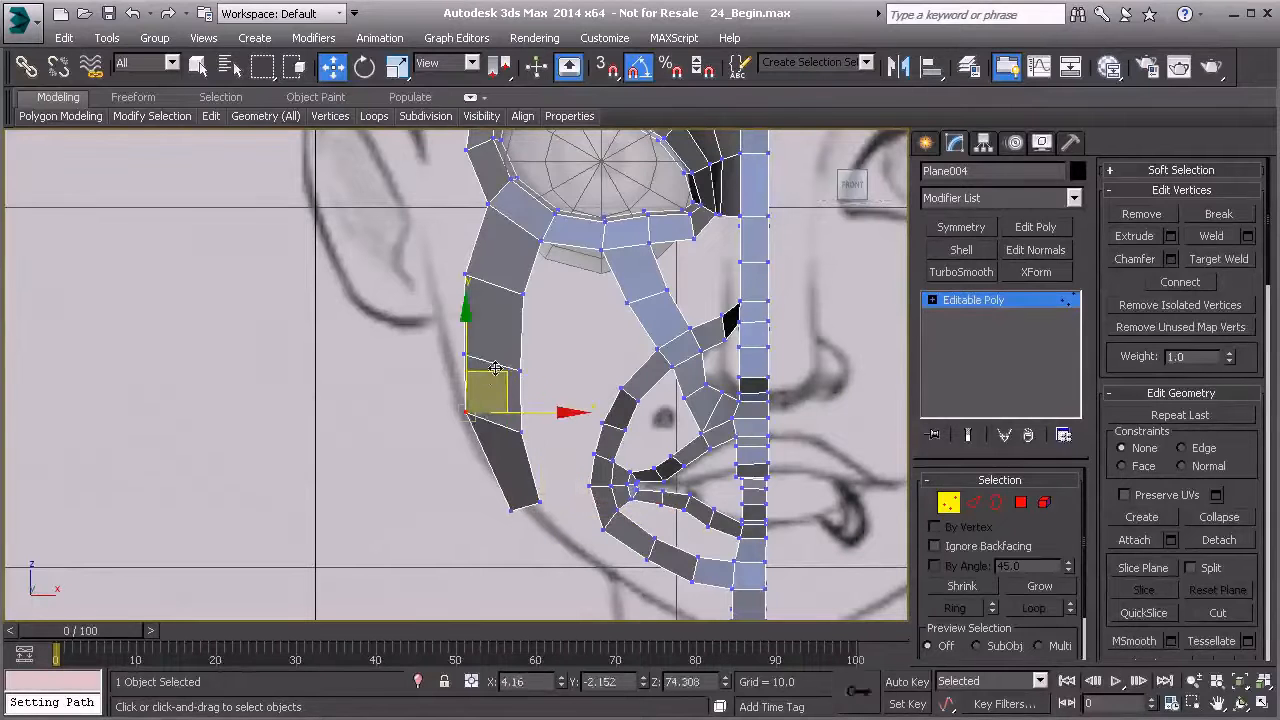
{"action": "left_click_drag", "start_coordinate": [500, 387], "coordinate": [498, 314]}
Move the cheek strip's lower edges back in the left view to form a smooth curve behind the mouth loop.
{"action": "scroll", "coordinate": [499, 330], "scroll_direction": "up", "scroll_amount": 3}
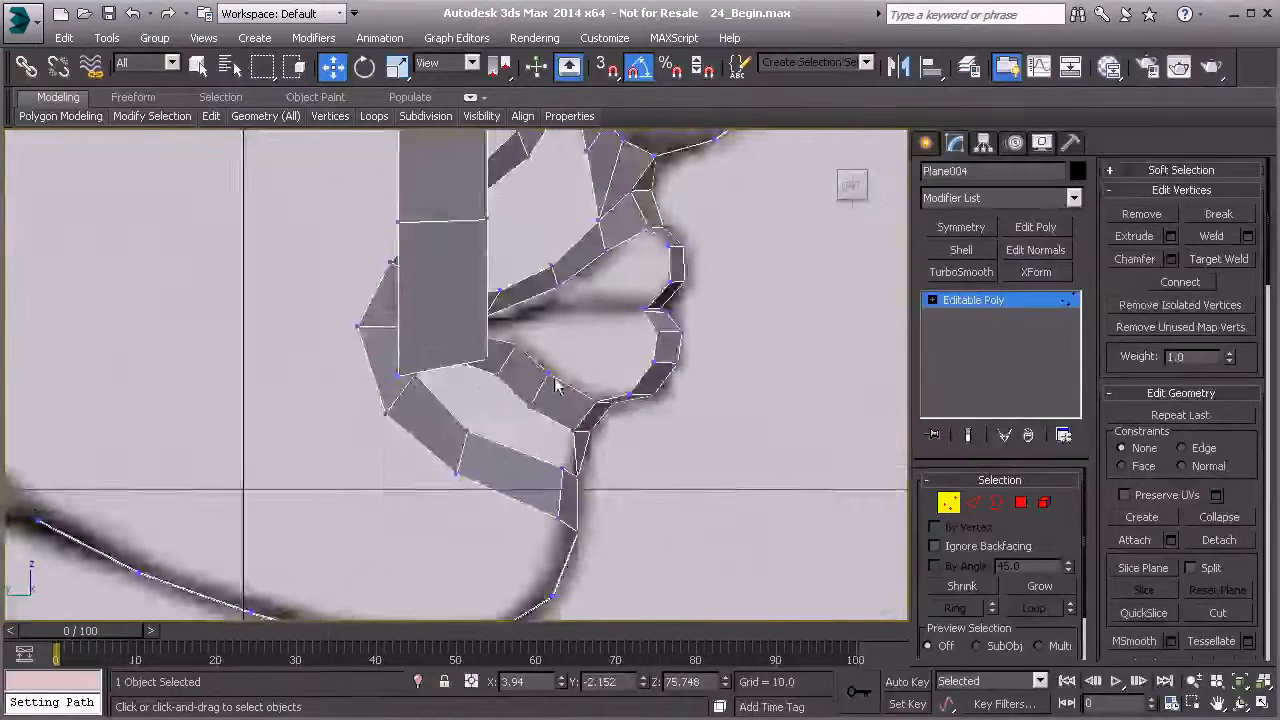
{"action": "scroll", "coordinate": [499, 330], "scroll_direction": "down", "scroll_amount": 4}
{"action": "key", "text": "2"}
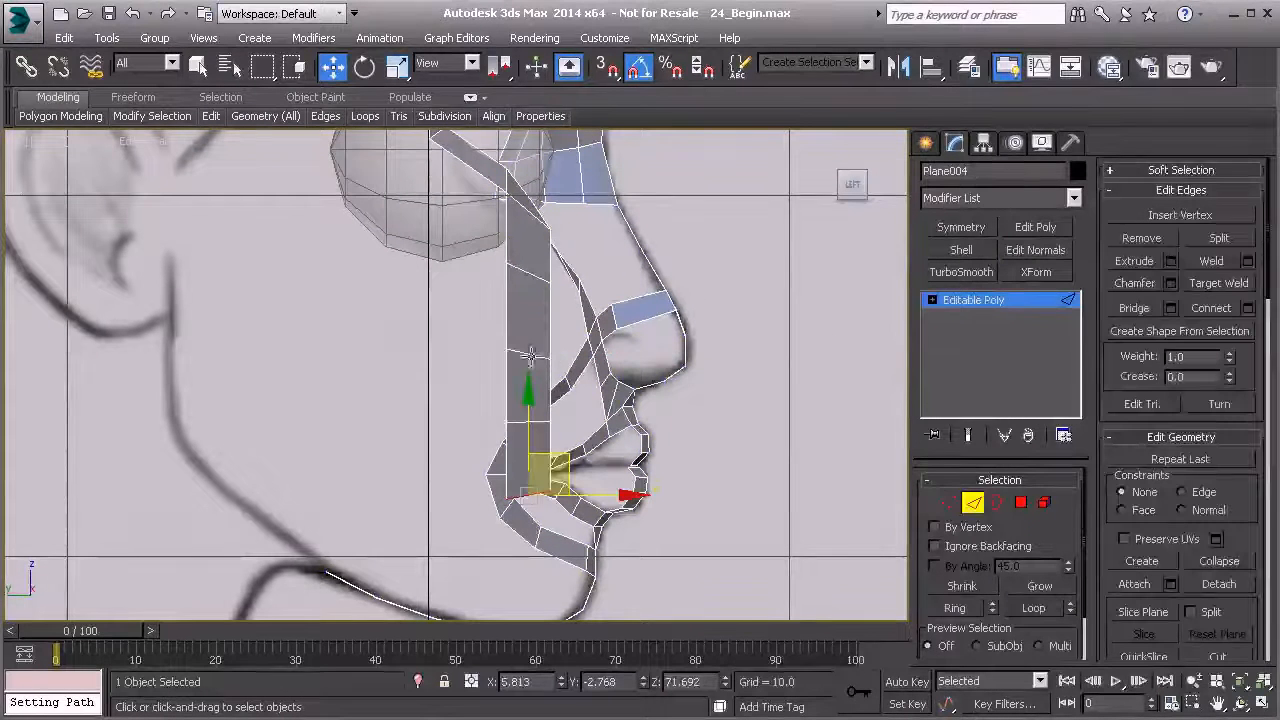
{"action": "left_click", "coordinate": [533, 349]}
{"action": "left_click_drag", "start_coordinate": [533, 349], "coordinate": [483, 352]}
{"action": "left_click", "coordinate": [531, 420]}
{"action": "left_click_drag", "start_coordinate": [600, 420], "coordinate": [523, 420]}
{"action": "left_click", "coordinate": [558, 494]}
{"action": "left_click_drag", "start_coordinate": [585, 496], "coordinate": [498, 496]}
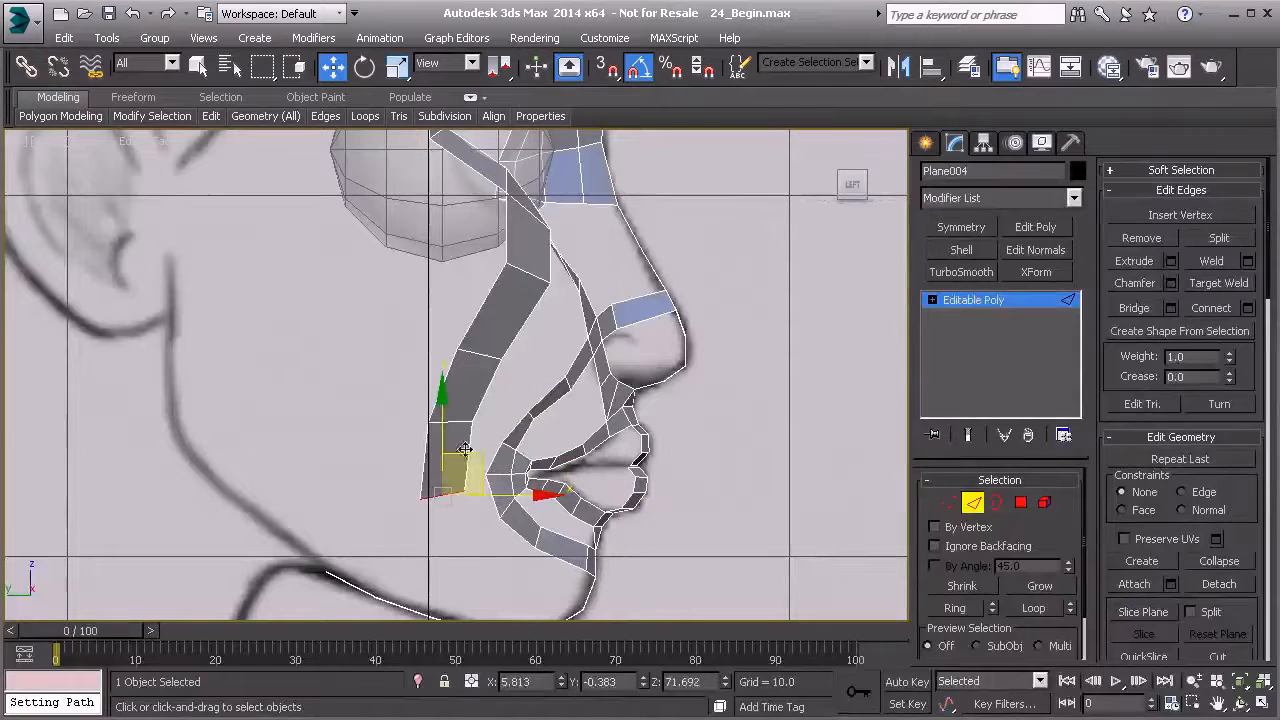
{"action": "left_click_drag", "start_coordinate": [478, 445], "coordinate": [459, 476]}
{"action": "left_click", "coordinate": [490, 356]}
{"action": "left_click_drag", "start_coordinate": [541, 353], "coordinate": [564, 352]}
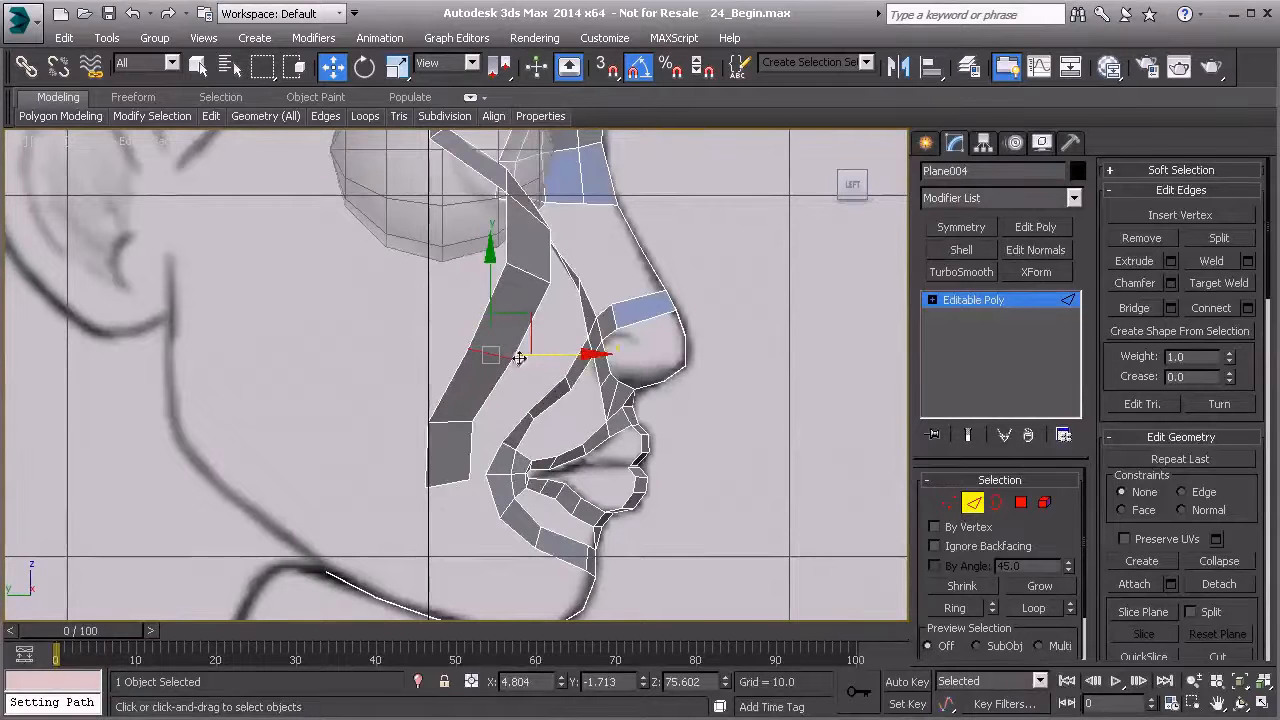
Extend the cheek strip from its bottom edge by two more segments curving towards the chin in the left view.
{"action": "middle_click_drag", "start_coordinate": [448, 490], "coordinate": [436, 426]}
{"action": "left_click", "coordinate": [435, 424]}
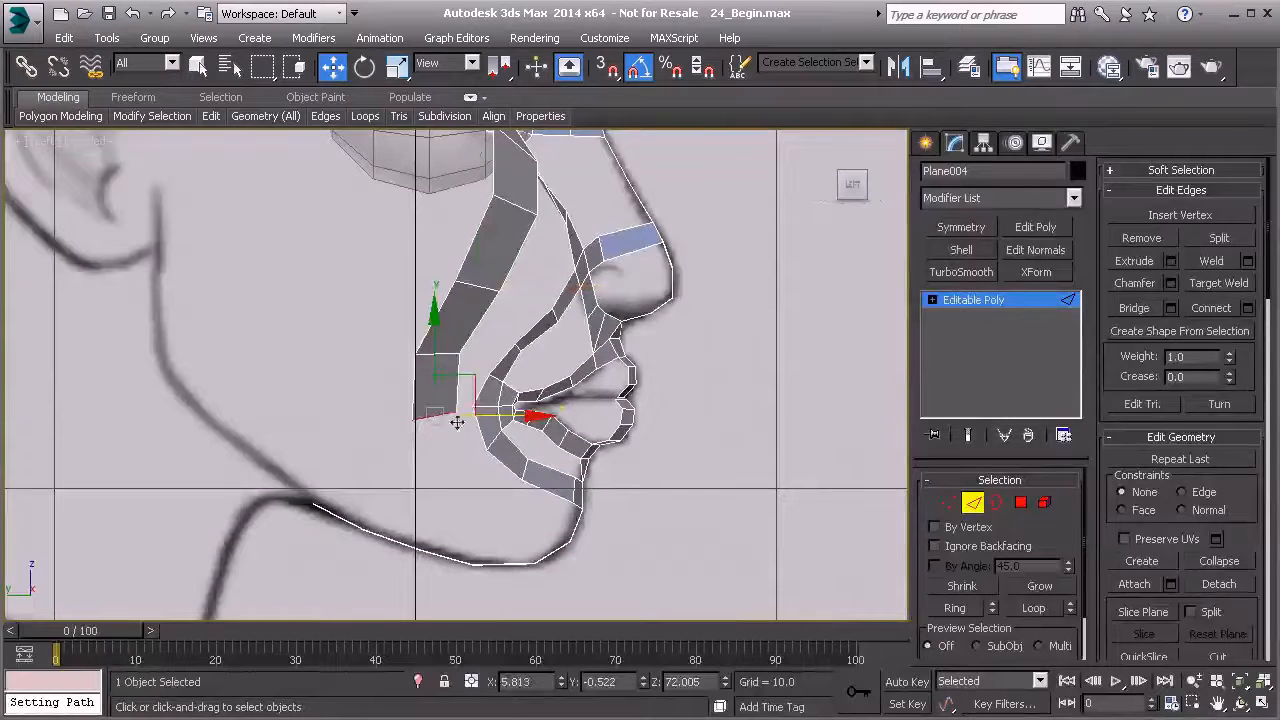
{"action": "left_click_drag", "start_coordinate": [450, 392], "coordinate": [487, 499], "text": "shift"}
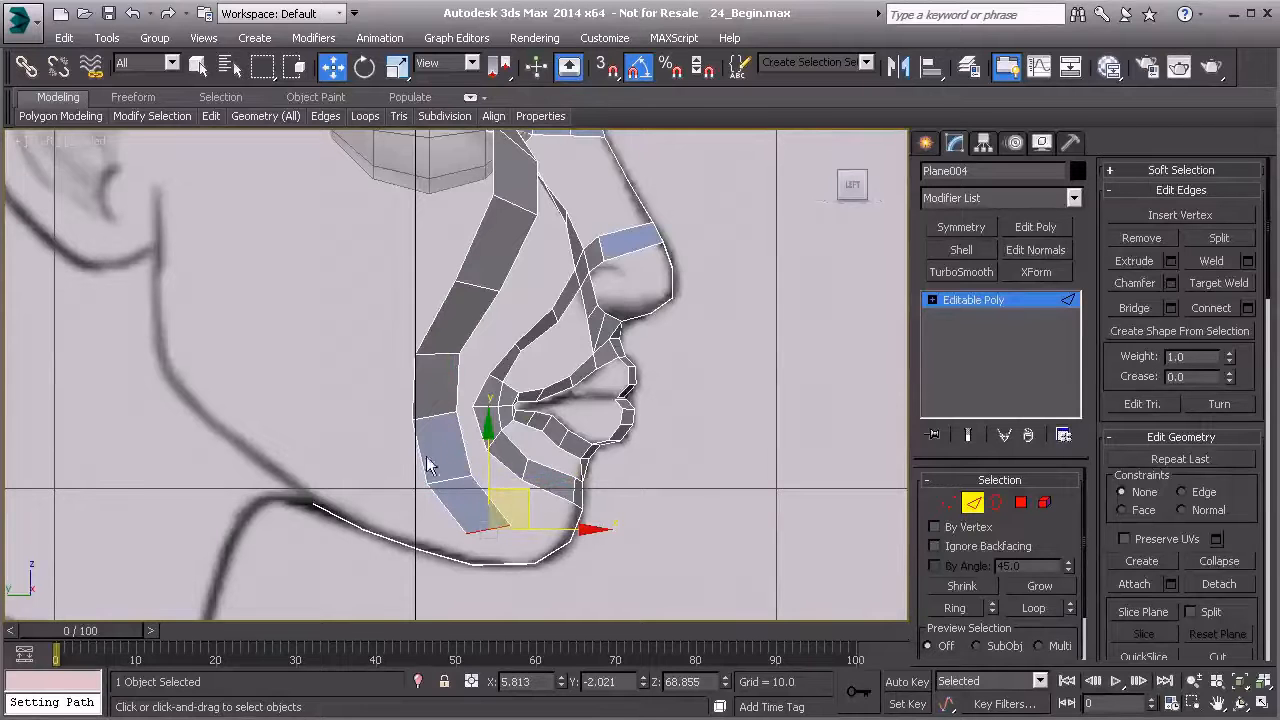
Move the cheek strip's edges in the front view so its lower segments follow the drawn jawline towards the chin.
{"action": "key", "text": "f"}
{"action": "scroll", "coordinate": [471, 411], "scroll_direction": "up", "scroll_amount": 2}
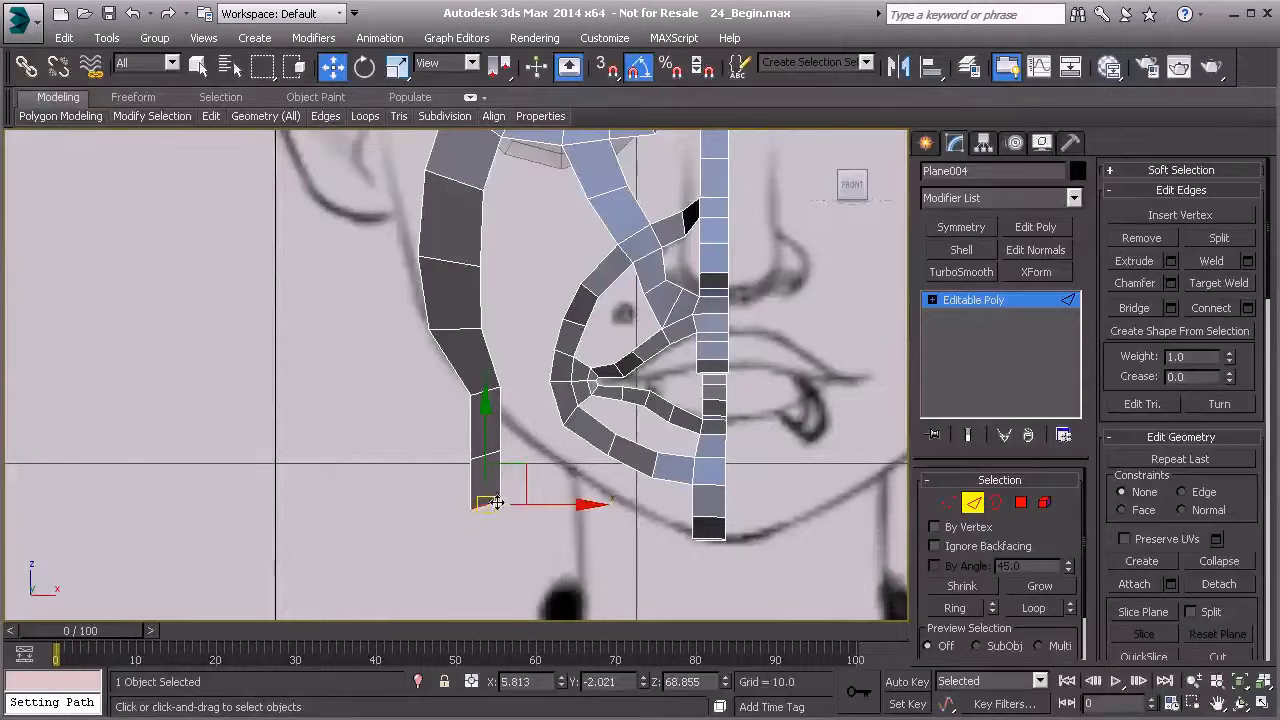
{"action": "left_click_drag", "start_coordinate": [518, 466], "coordinate": [662, 462], "text": "shift"}
{"action": "left_click", "coordinate": [492, 455]}
{"action": "left_click_drag", "start_coordinate": [536, 455], "coordinate": [602, 454]}
{"action": "left_click", "coordinate": [485, 391]}
{"action": "left_click_drag", "start_coordinate": [527, 383], "coordinate": [520, 328]}
{"action": "left_click", "coordinate": [451, 264]}
{"action": "middle_click_drag", "start_coordinate": [451, 264], "coordinate": [473, 349]}
{"action": "left_click_drag", "start_coordinate": [532, 349], "coordinate": [542, 347]}
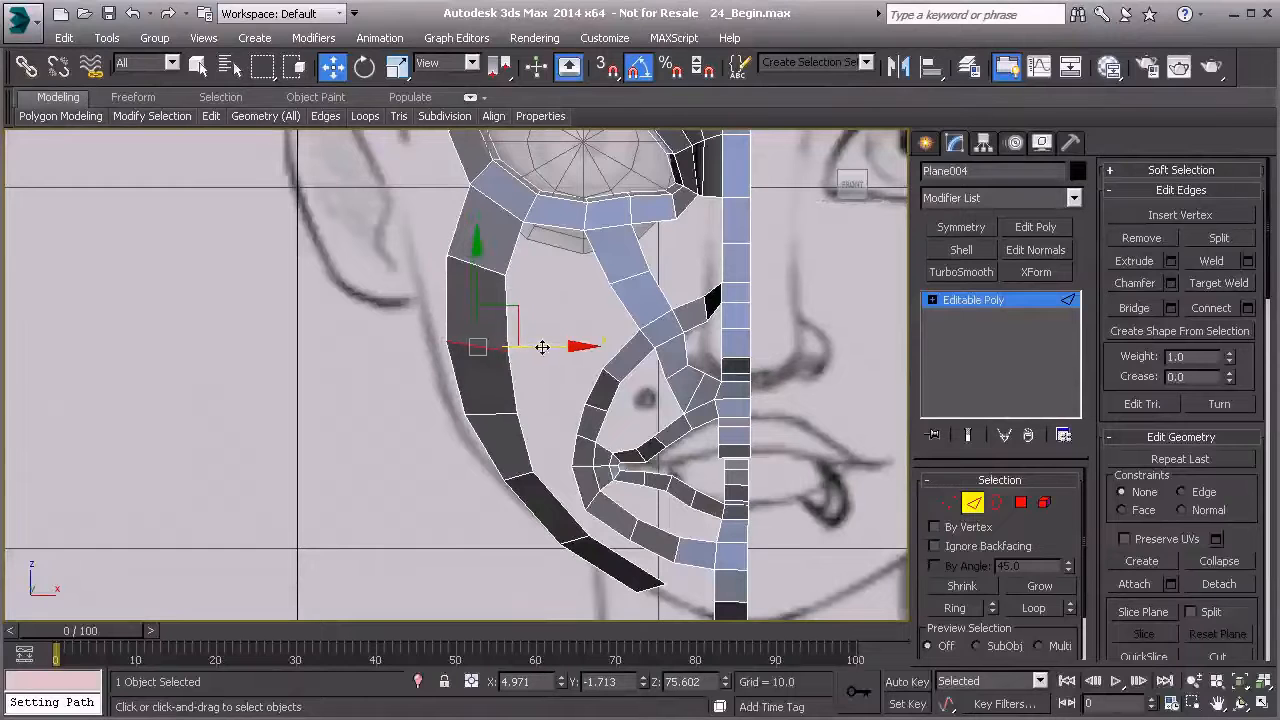
Adjust the cheek strip's outer vertices below the eye in the front view to smooth its outline.
{"action": "key", "text": "1"}
{"action": "left_click", "coordinate": [456, 258]}
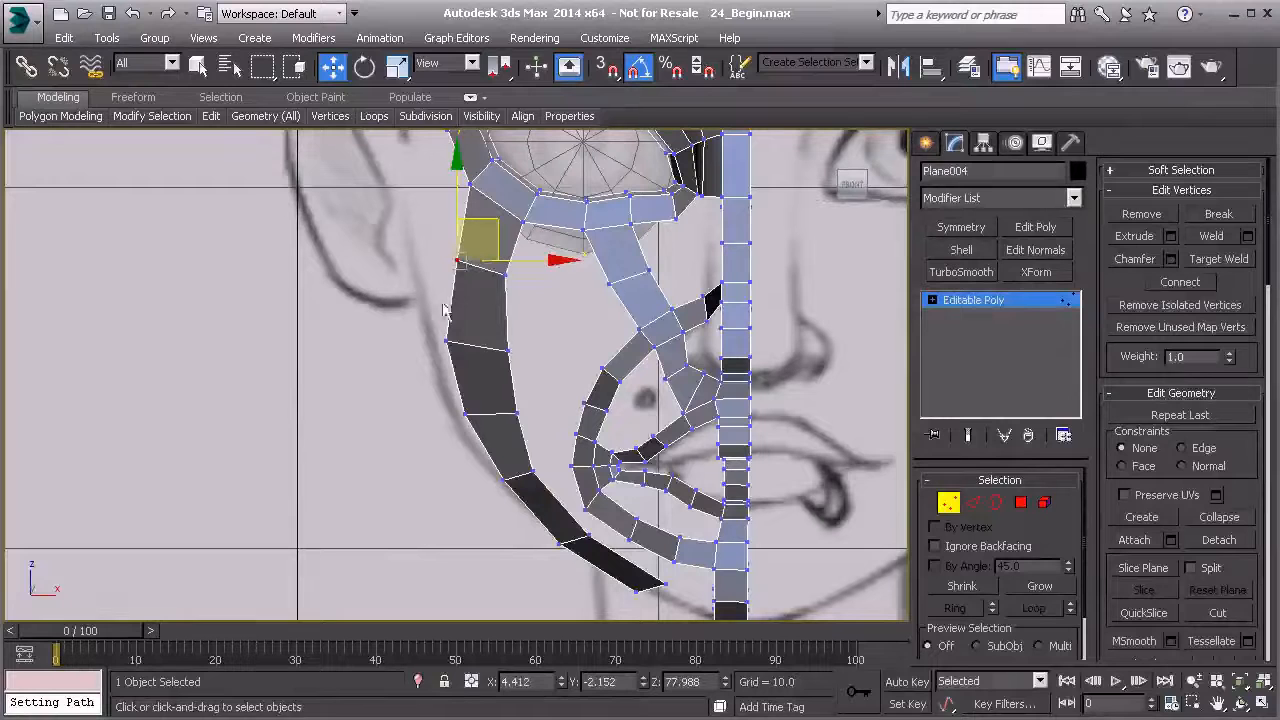
{"action": "left_click", "coordinate": [447, 342]}
{"action": "left_click_drag", "start_coordinate": [486, 333], "coordinate": [510, 383]}
Fit the jaw strip's lower vertices to the reference jawline in the front view, up to the end near the chin.
{"action": "scroll", "coordinate": [510, 383], "scroll_direction": "up", "scroll_amount": 5}
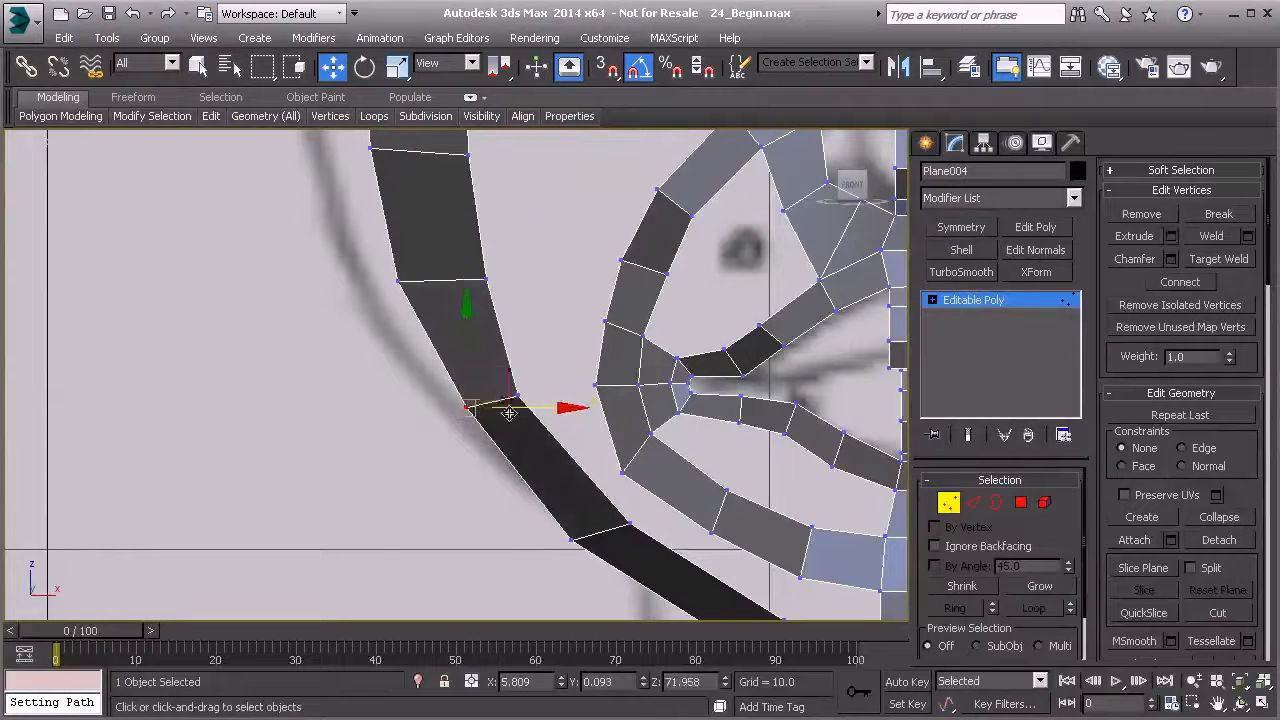
{"action": "left_click", "coordinate": [573, 540]}
{"action": "middle_click_drag", "start_coordinate": [608, 536], "coordinate": [523, 461]}
{"action": "left_click_drag", "start_coordinate": [527, 434], "coordinate": [556, 441]}
{"action": "left_click", "coordinate": [632, 558]}
{"action": "left_click_drag", "start_coordinate": [676, 528], "coordinate": [722, 539]}
{"action": "middle_click_drag", "start_coordinate": [722, 539], "coordinate": [520, 410]}
{"action": "scroll", "coordinate": [643, 406], "scroll_direction": "up", "scroll_amount": 2}
{"action": "scroll", "coordinate": [643, 406], "scroll_direction": "down", "scroll_amount": 4}
{"action": "scroll", "coordinate": [500, 405], "scroll_direction": "up", "scroll_amount": 3}
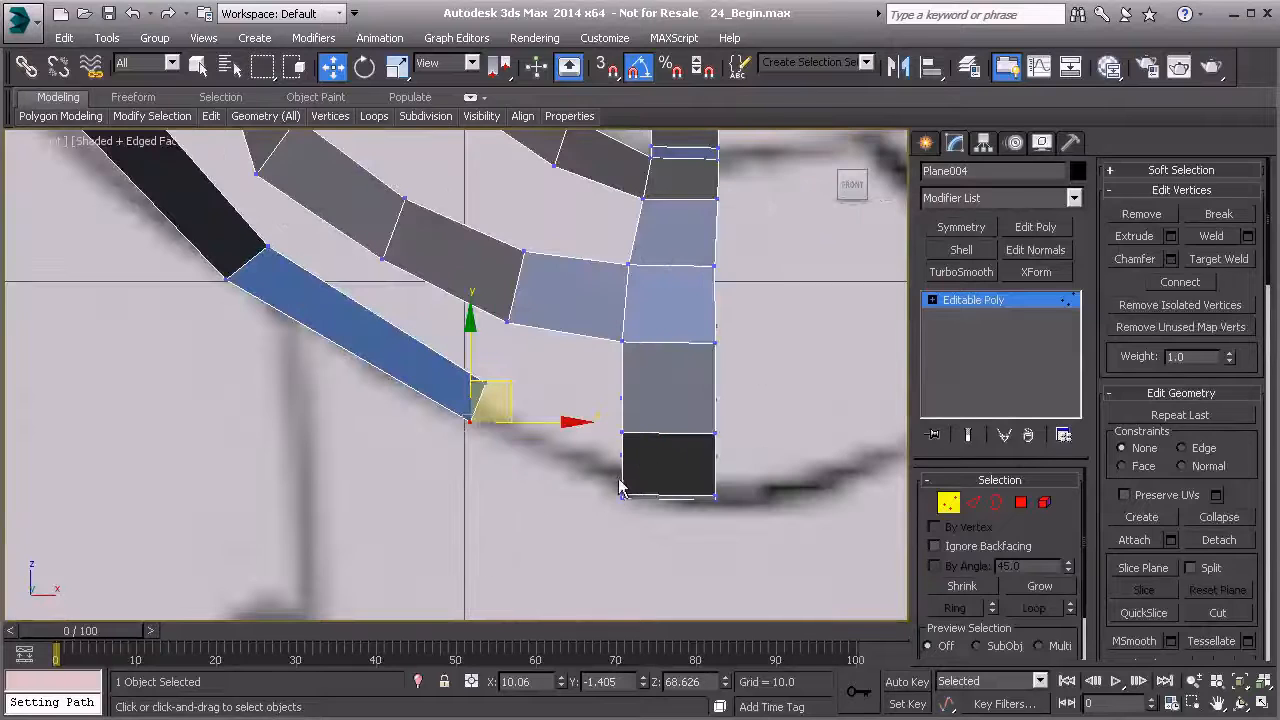
Bridge the jaw strip's end edge to the side edge of the bottom chin polygon.
{"action": "key", "text": "2"}
{"action": "left_click", "coordinate": [475, 400]}
{"action": "left_click", "coordinate": [621, 462], "text": "ctrl"}
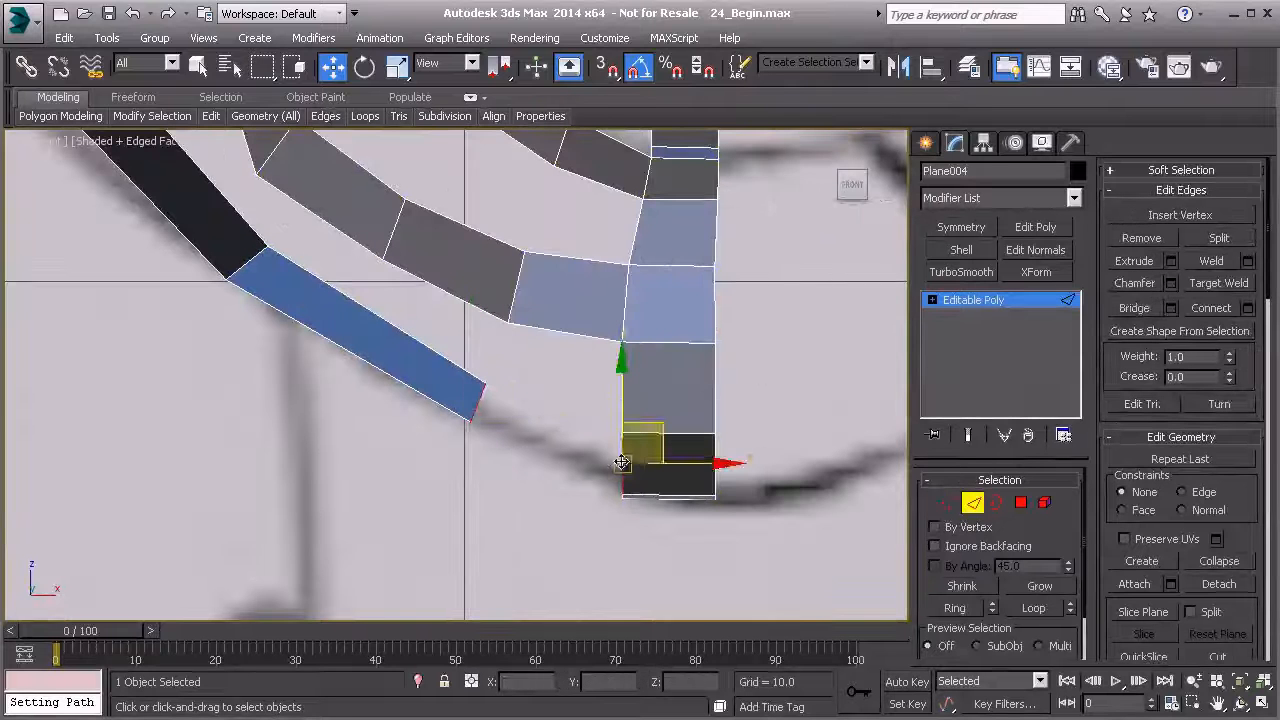
{"action": "left_click", "coordinate": [1134, 308]}
Move the jaw strip's vertices beside the chin forward in the left view to follow the chin's profile.
{"action": "key", "text": "1"}
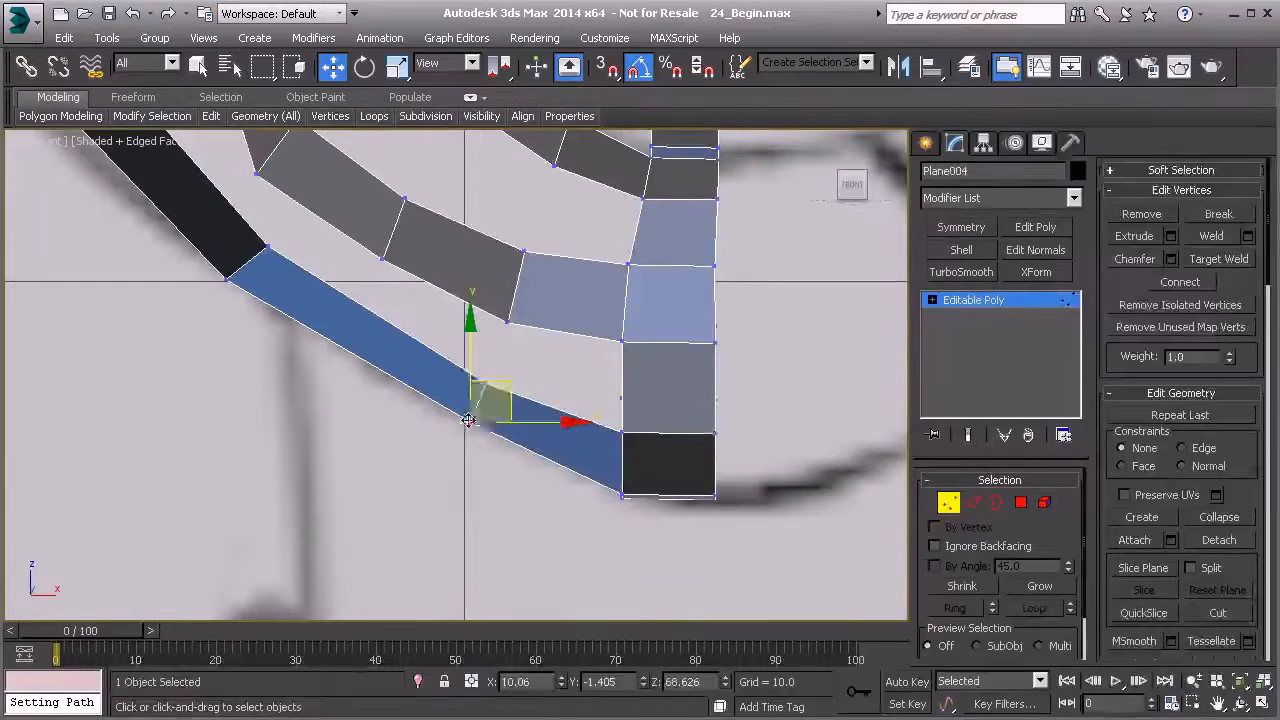
{"action": "key", "text": "l"}
{"action": "scroll", "coordinate": [483, 408], "scroll_direction": "up", "scroll_amount": 4}
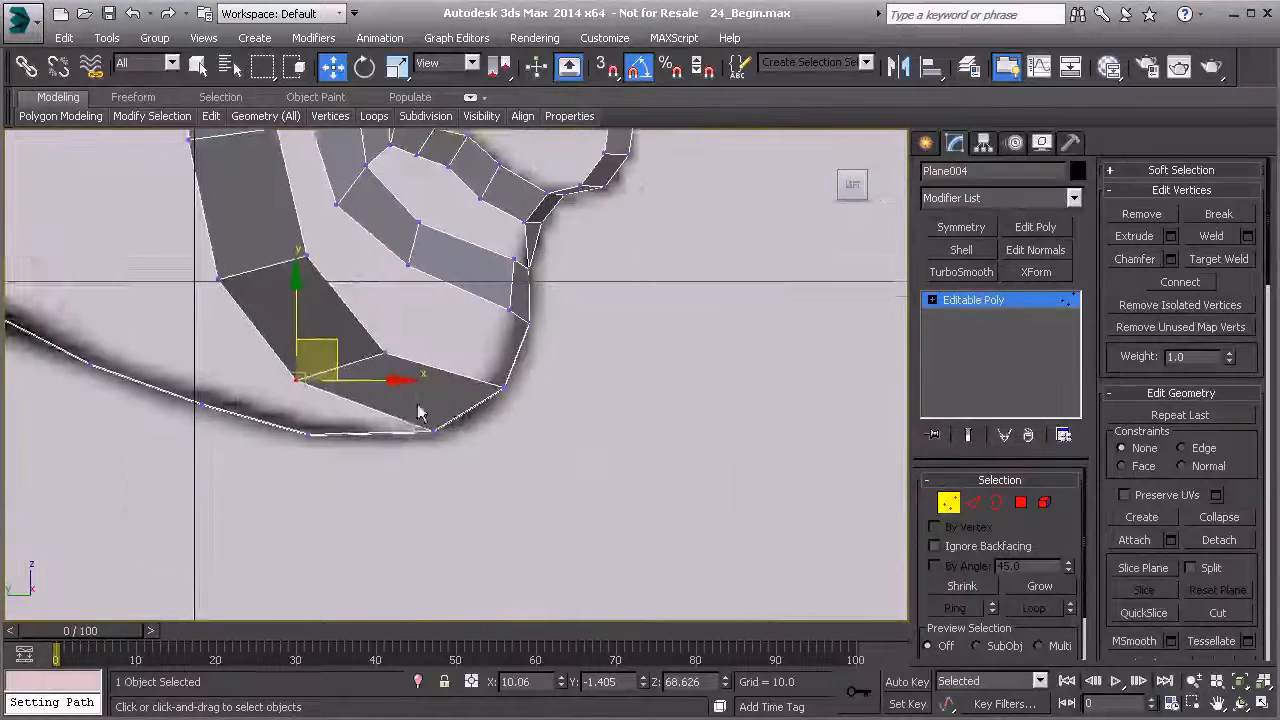
{"action": "middle_click_drag", "start_coordinate": [483, 408], "coordinate": [596, 423]}
{"action": "left_click", "coordinate": [498, 368]}
{"action": "left_click_drag", "start_coordinate": [531, 342], "coordinate": [590, 350]}
{"action": "left_click", "coordinate": [410, 394]}
{"action": "left_click_drag", "start_coordinate": [447, 360], "coordinate": [544, 395]}
{"action": "left_click", "coordinate": [557, 377]}
{"action": "left_click_drag", "start_coordinate": [590, 339], "coordinate": [600, 344]}
Reshape the jaw strip's vertex pair below and behind the mouth corner in the left view to smooth the bend.
{"action": "middle_click_drag", "start_coordinate": [459, 328], "coordinate": [559, 401]}
{"action": "left_click", "coordinate": [519, 343]}
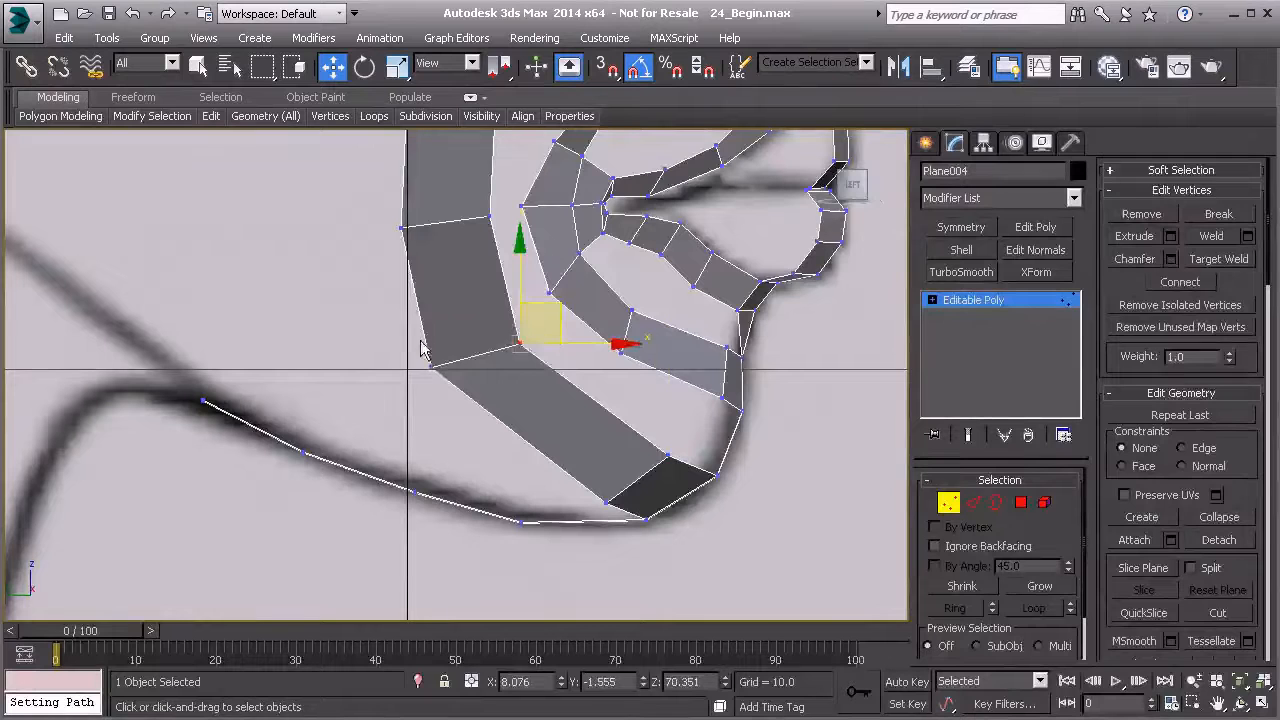
{"action": "left_click", "coordinate": [432, 366]}
{"action": "left_click_drag", "start_coordinate": [464, 331], "coordinate": [509, 382]}
{"action": "left_click", "coordinate": [517, 343]}
{"action": "left_click_drag", "start_coordinate": [563, 324], "coordinate": [572, 326]}
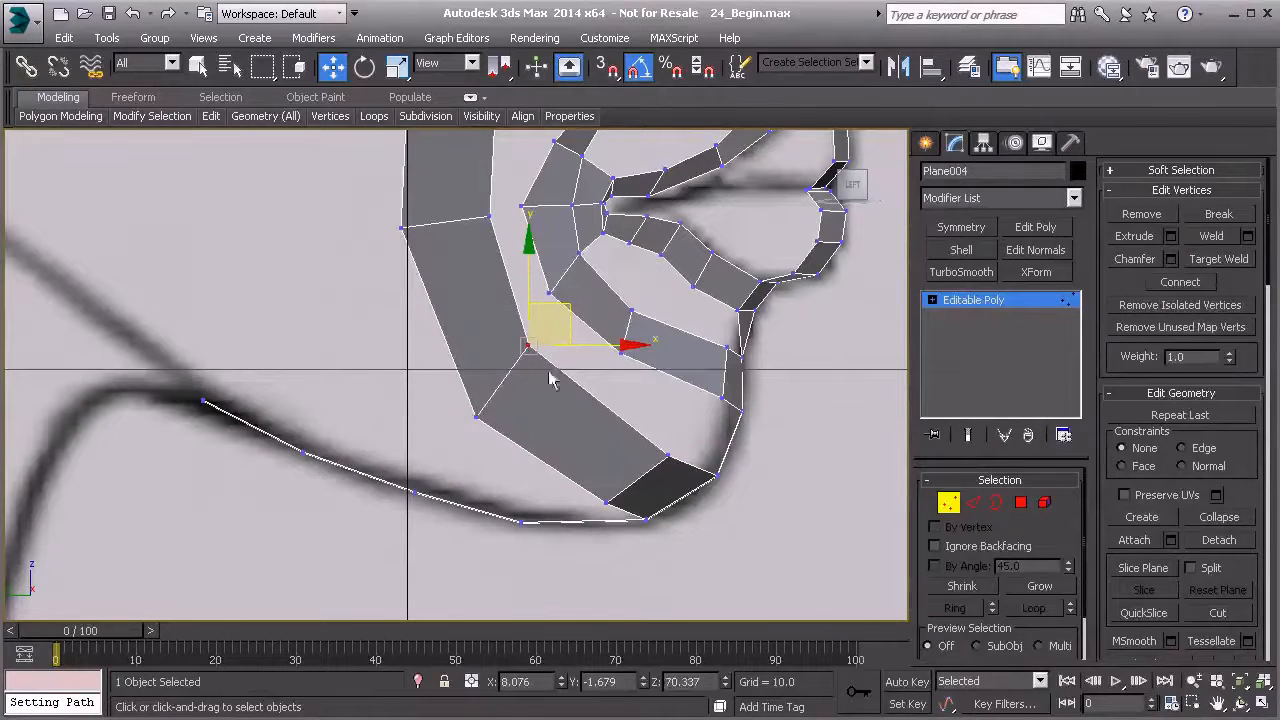
{"action": "left_click_drag", "start_coordinate": [477, 417], "coordinate": [484, 424]}
{"action": "left_click_drag", "start_coordinate": [509, 380], "coordinate": [503, 369]}
{"action": "middle_click_drag", "start_coordinate": [545, 369], "coordinate": [500, 444]}
{"action": "scroll", "coordinate": [535, 389], "scroll_direction": "down", "scroll_amount": 2}
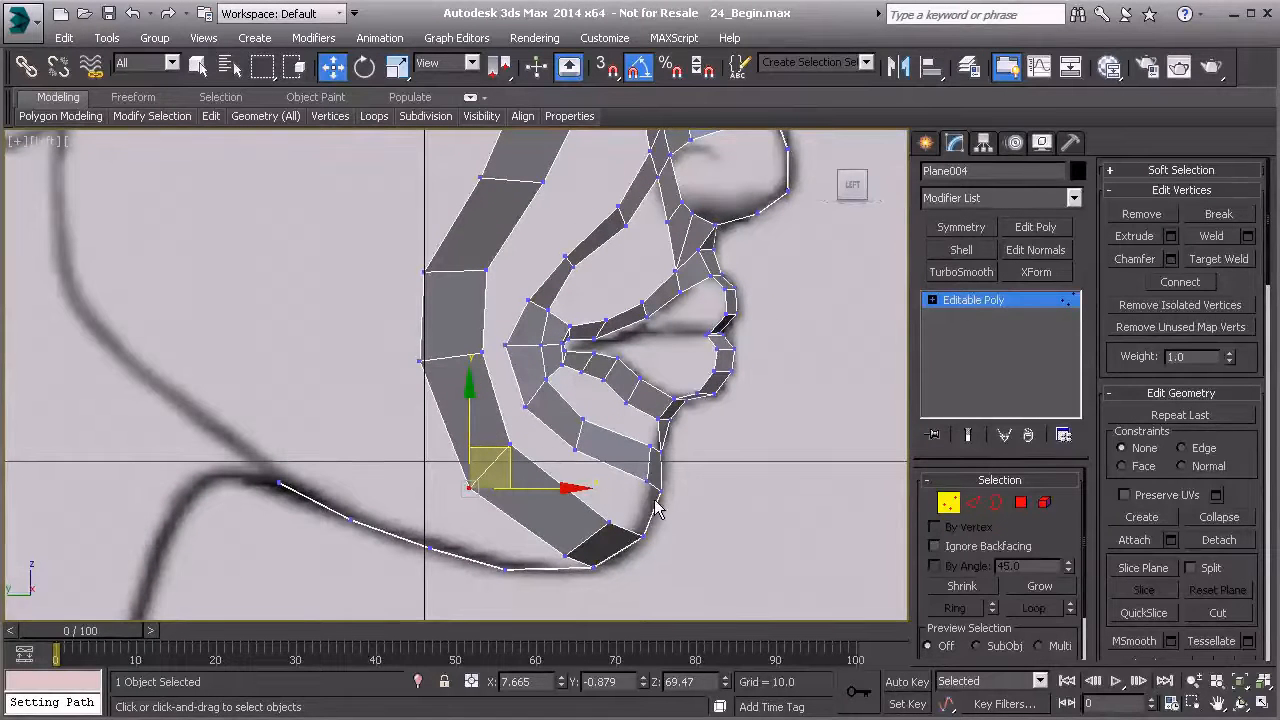
Adjust the cheek strip's vertices just above mouth level in the left view to even out its curve.
{"action": "left_click_drag", "start_coordinate": [408, 252], "coordinate": [520, 271]}
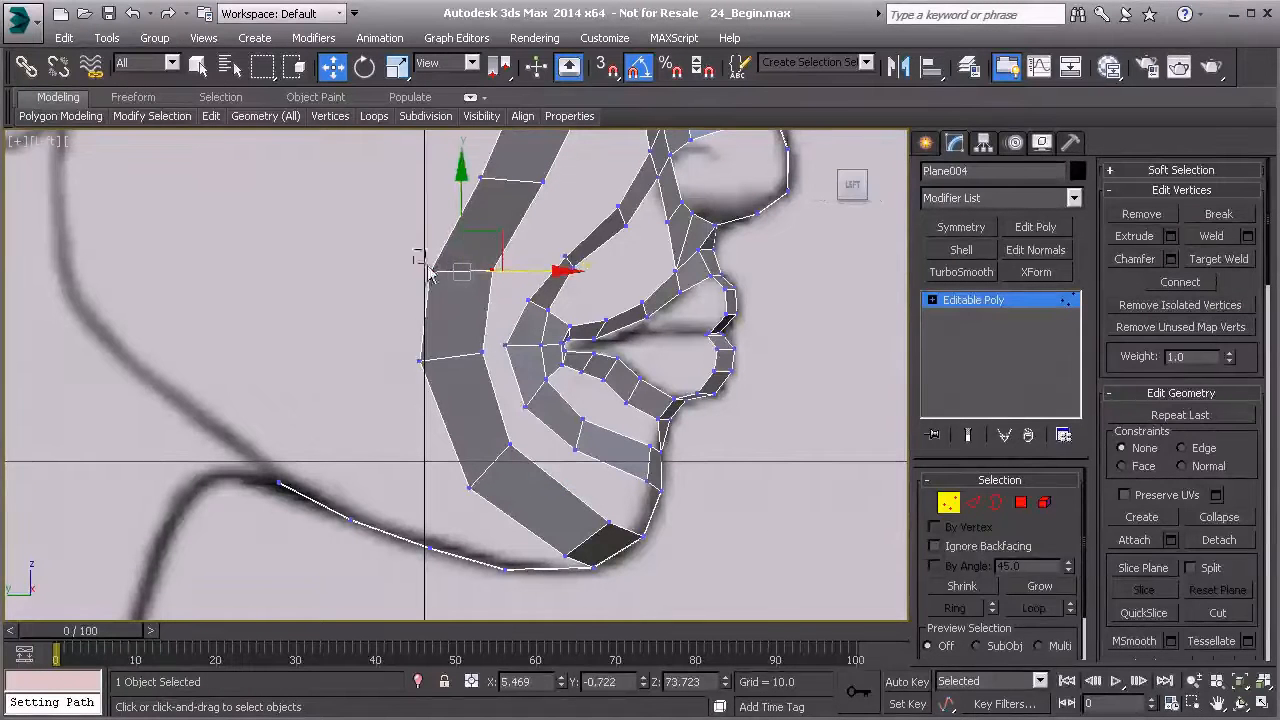
{"action": "left_click_drag", "start_coordinate": [418, 260], "coordinate": [443, 285]}
{"action": "left_click_drag", "start_coordinate": [462, 240], "coordinate": [465, 234]}
Insert an edge loop across the long jaw strip segment behind the chin, ready for moving its vertices.
{"action": "left_click", "coordinate": [503, 441]}
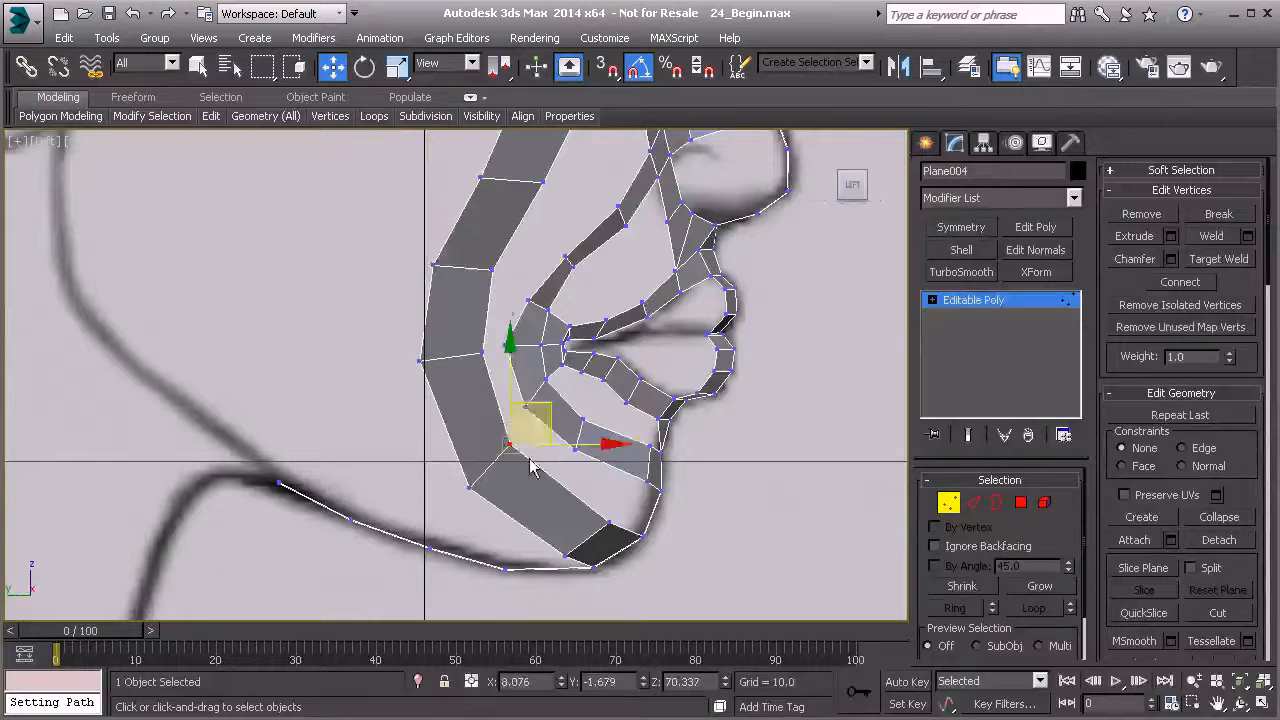
{"action": "key", "text": "z"}
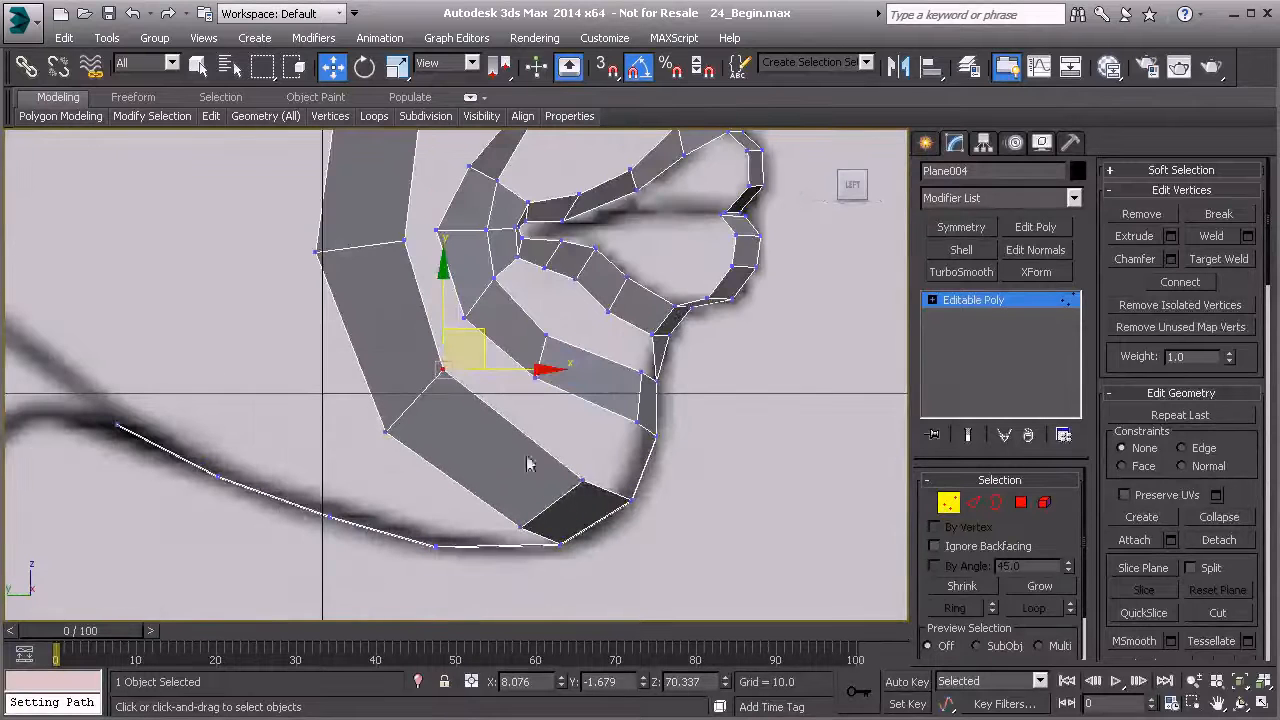
{"action": "left_click", "coordinate": [459, 497]}
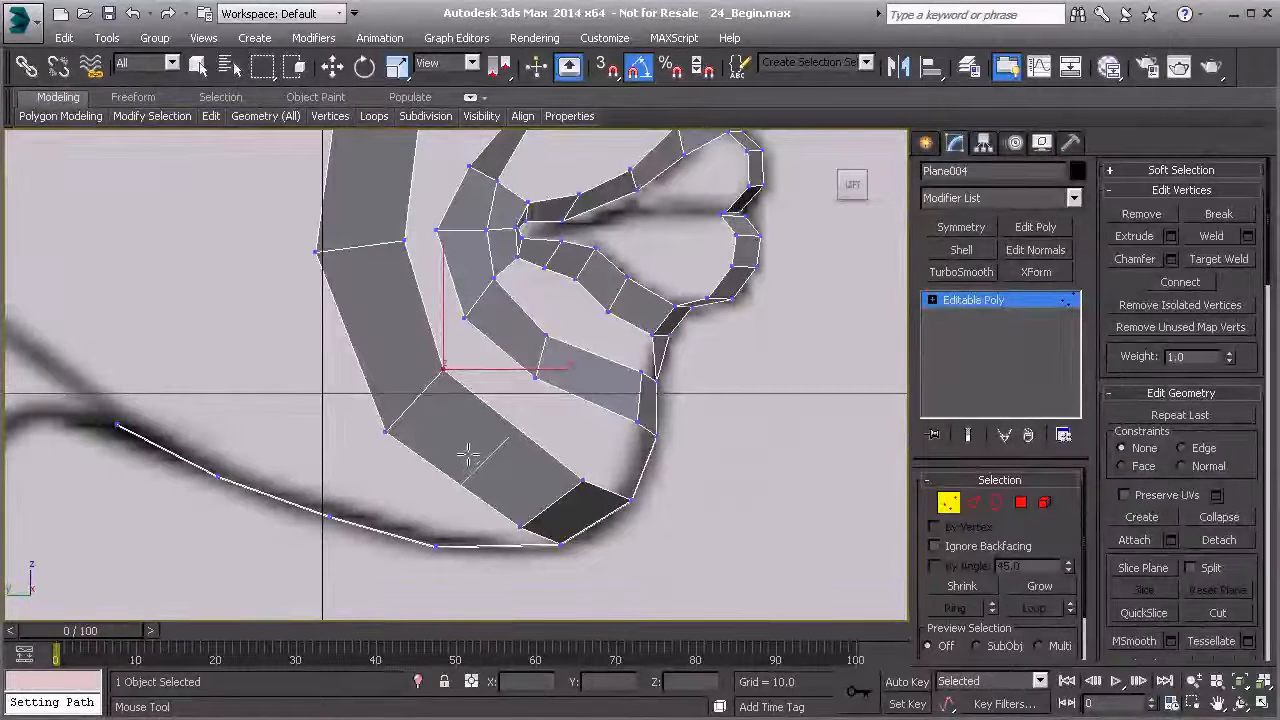
{"action": "left_click", "coordinate": [478, 456], "text": "shift"}
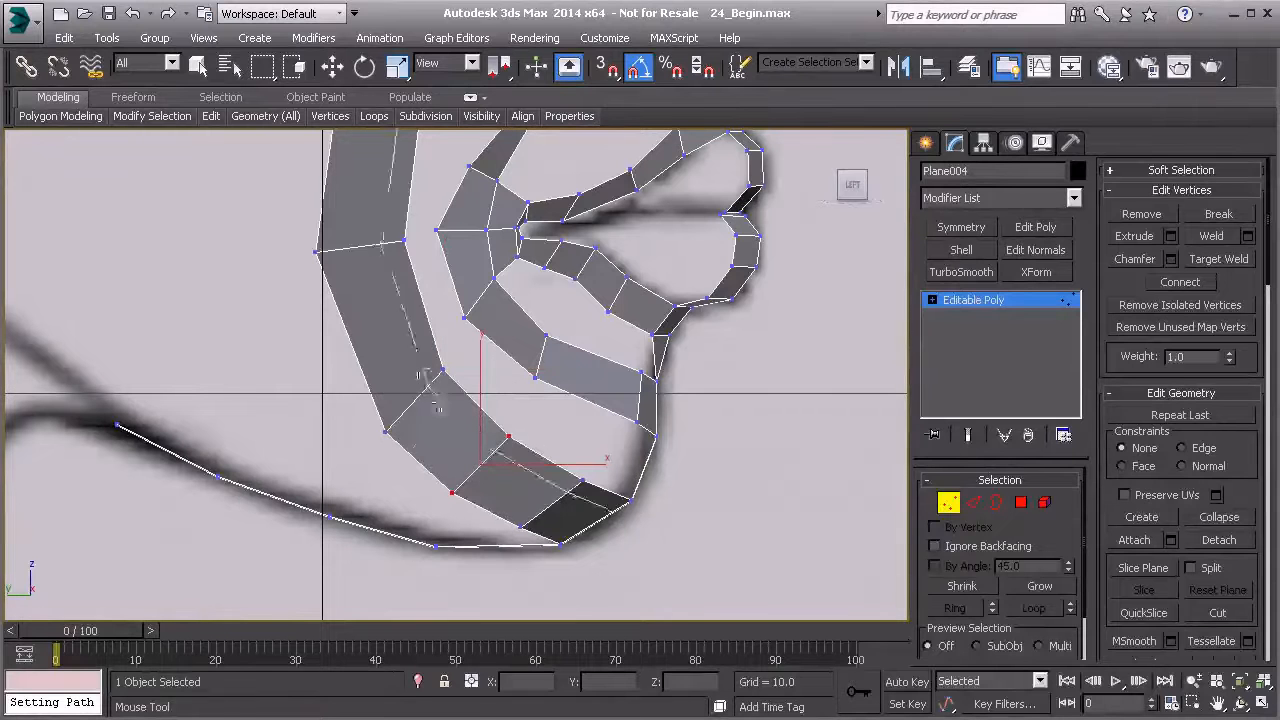
{"action": "key", "text": "w"}
{"action": "scroll", "coordinate": [493, 466], "scroll_direction": "down", "scroll_amount": 2}
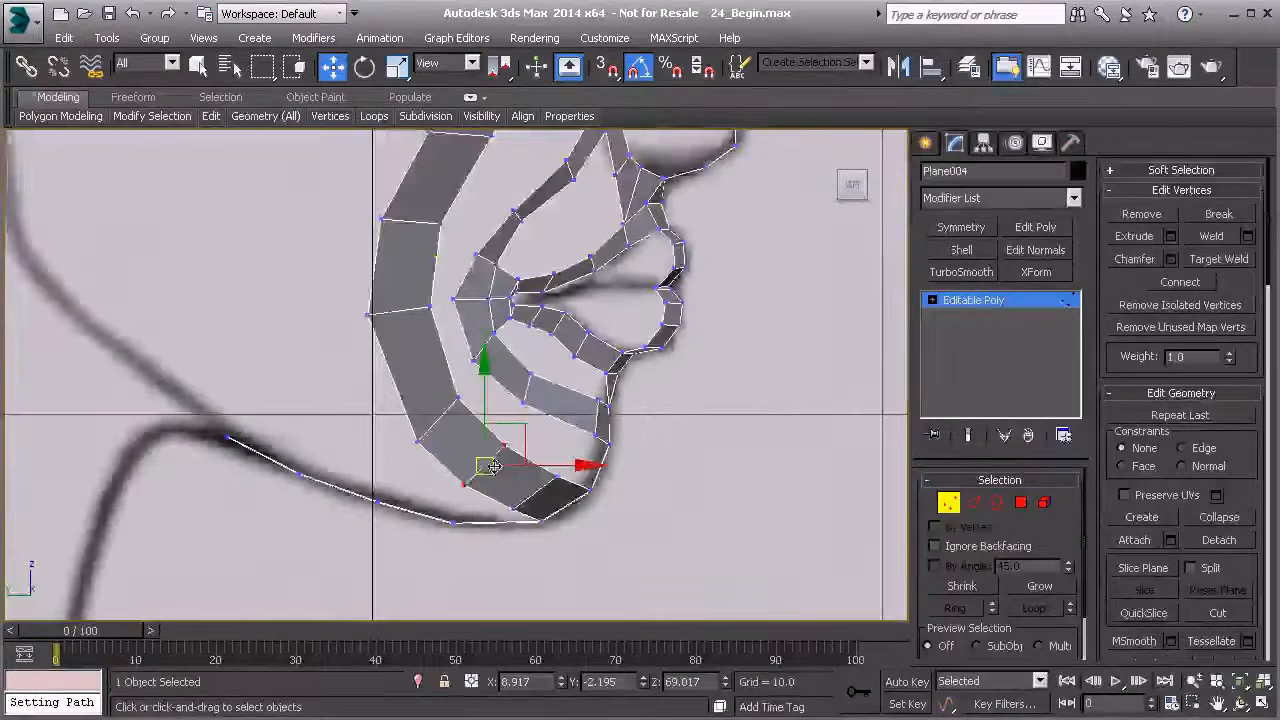
Raise the jaw strip's lower-edge vertices between the chin and the cheek in the front view, narrowing the strip.
{"action": "key", "text": "f"}
{"action": "middle_click_drag", "start_coordinate": [414, 437], "coordinate": [522, 514]}
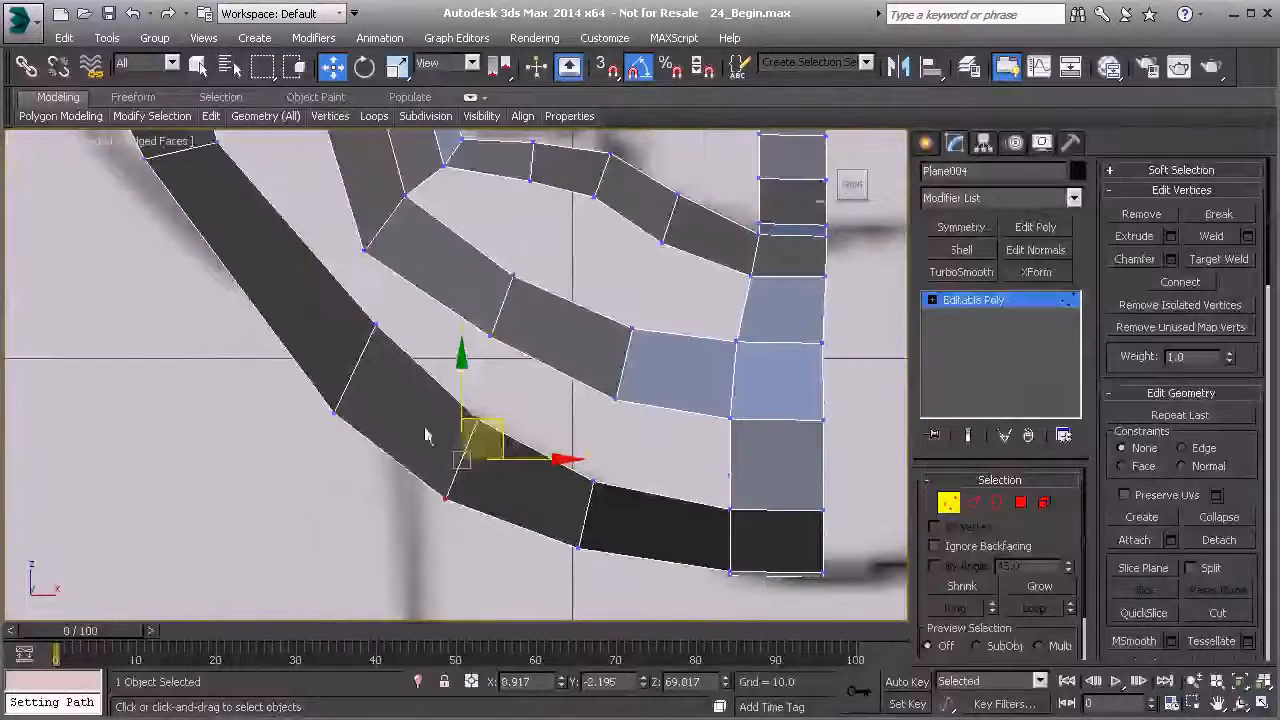
{"action": "left_click", "coordinate": [450, 498]}
{"action": "left_click_drag", "start_coordinate": [481, 461], "coordinate": [497, 440]}
{"action": "left_click_drag", "start_coordinate": [302, 399], "coordinate": [350, 429]}
{"action": "left_click_drag", "start_coordinate": [373, 377], "coordinate": [400, 337]}
{"action": "left_click", "coordinate": [466, 474]}
{"action": "left_click_drag", "start_coordinate": [494, 459], "coordinate": [528, 408]}
{"action": "left_click", "coordinate": [577, 548]}
{"action": "left_click_drag", "start_coordinate": [614, 524], "coordinate": [627, 497]}
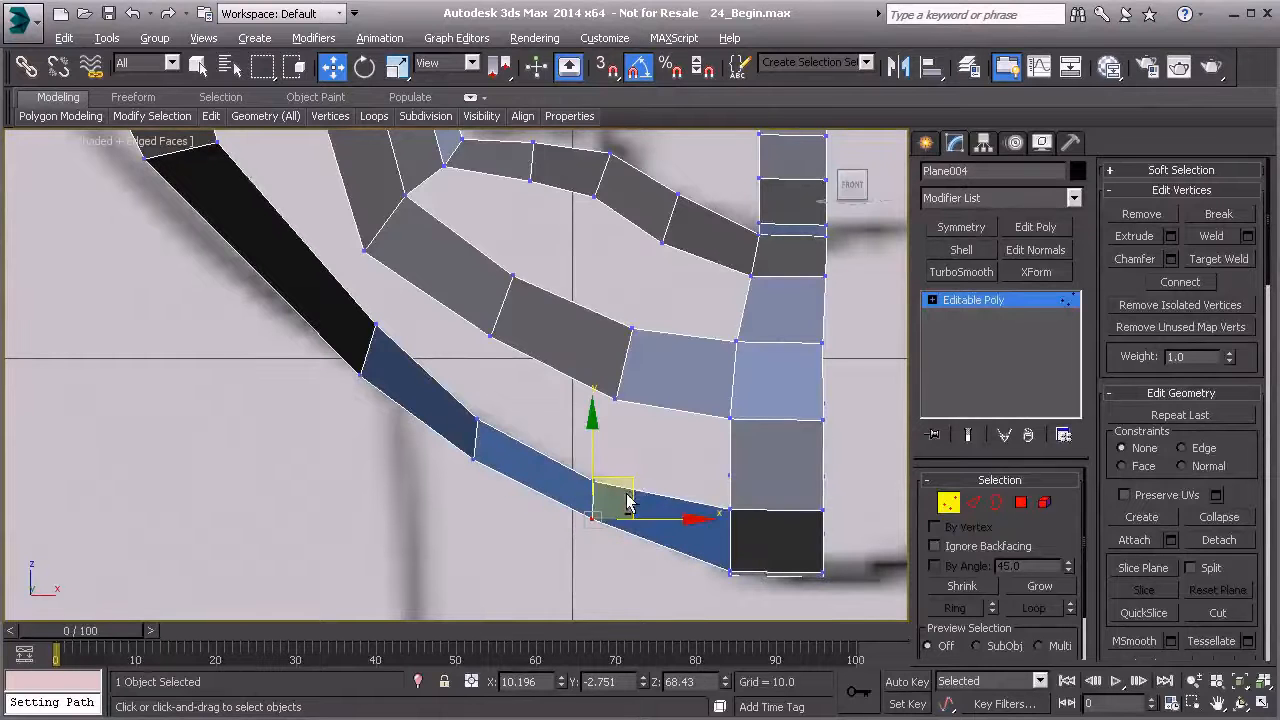
Make the mesh see-through and align the strip's outer vertices at and just below mouth level with the reference jawline.
{"action": "key", "text": "alt+x"}
{"action": "middle_click_drag", "start_coordinate": [601, 547], "coordinate": [506, 523]}
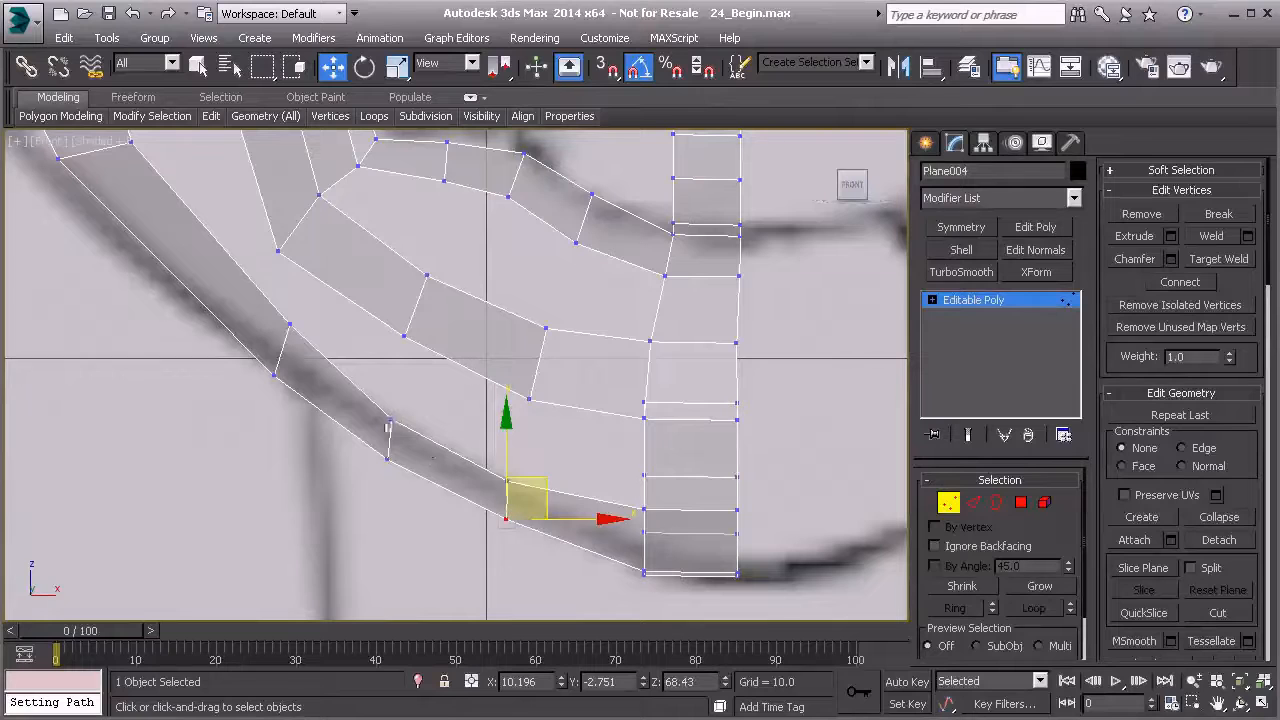
{"action": "middle_click_drag", "start_coordinate": [170, 296], "coordinate": [340, 421]}
{"action": "left_click", "coordinate": [225, 296]}
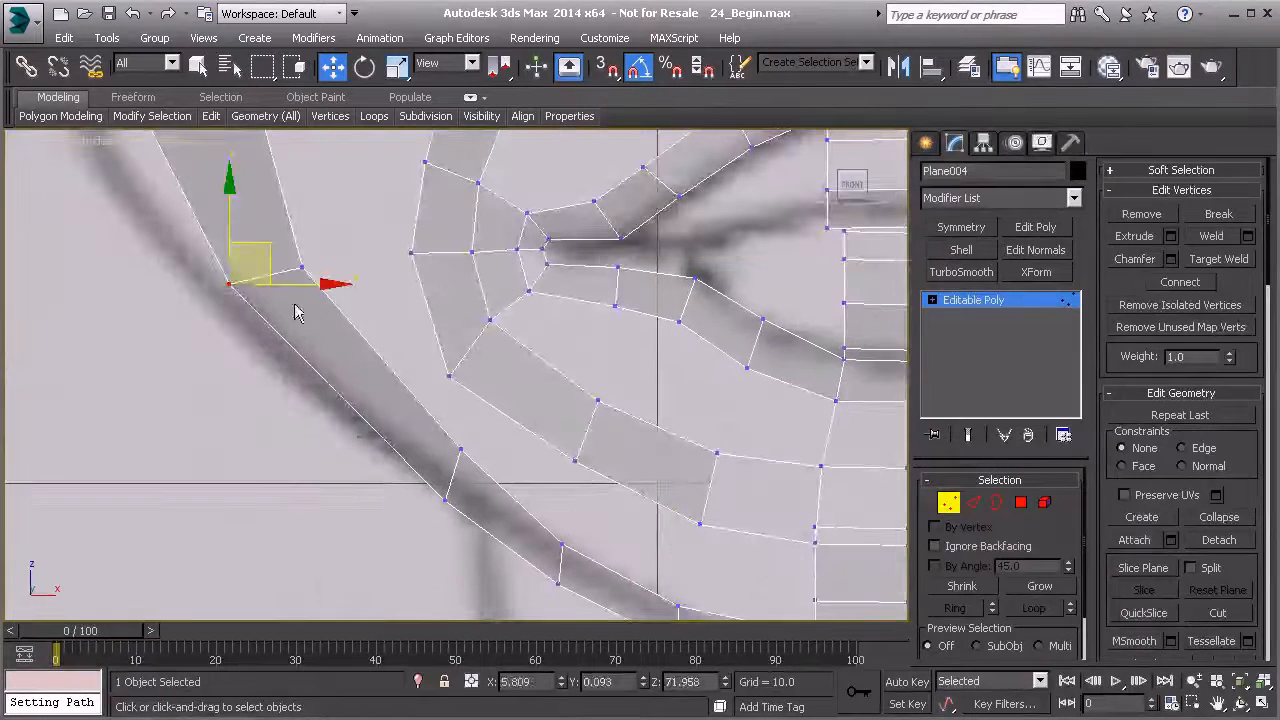
{"action": "left_click_drag", "start_coordinate": [260, 263], "coordinate": [280, 277]}
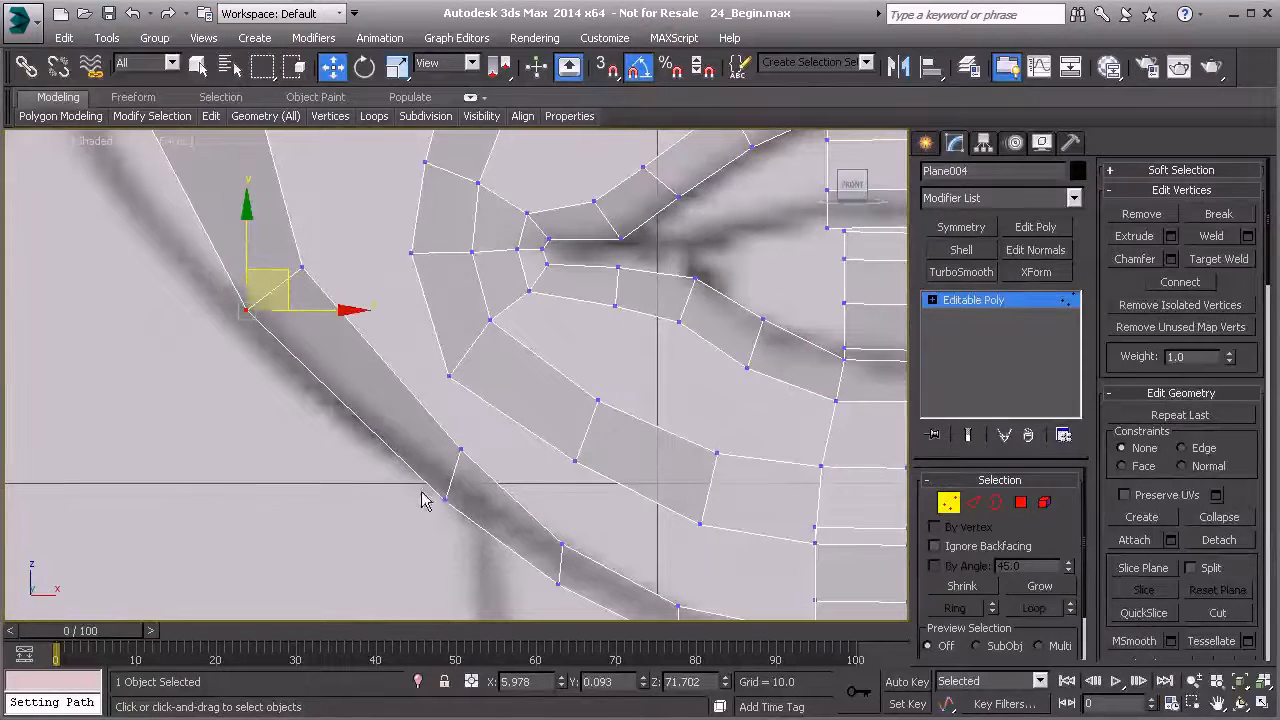
{"action": "left_click", "coordinate": [445, 498]}
{"action": "left_click_drag", "start_coordinate": [480, 467], "coordinate": [473, 451]}
Align the jaw strip's two outer vertices beside the chin with the reference jawline in the front view.
{"action": "middle_click_drag", "start_coordinate": [546, 552], "coordinate": [497, 455]}
{"action": "left_click", "coordinate": [509, 487]}
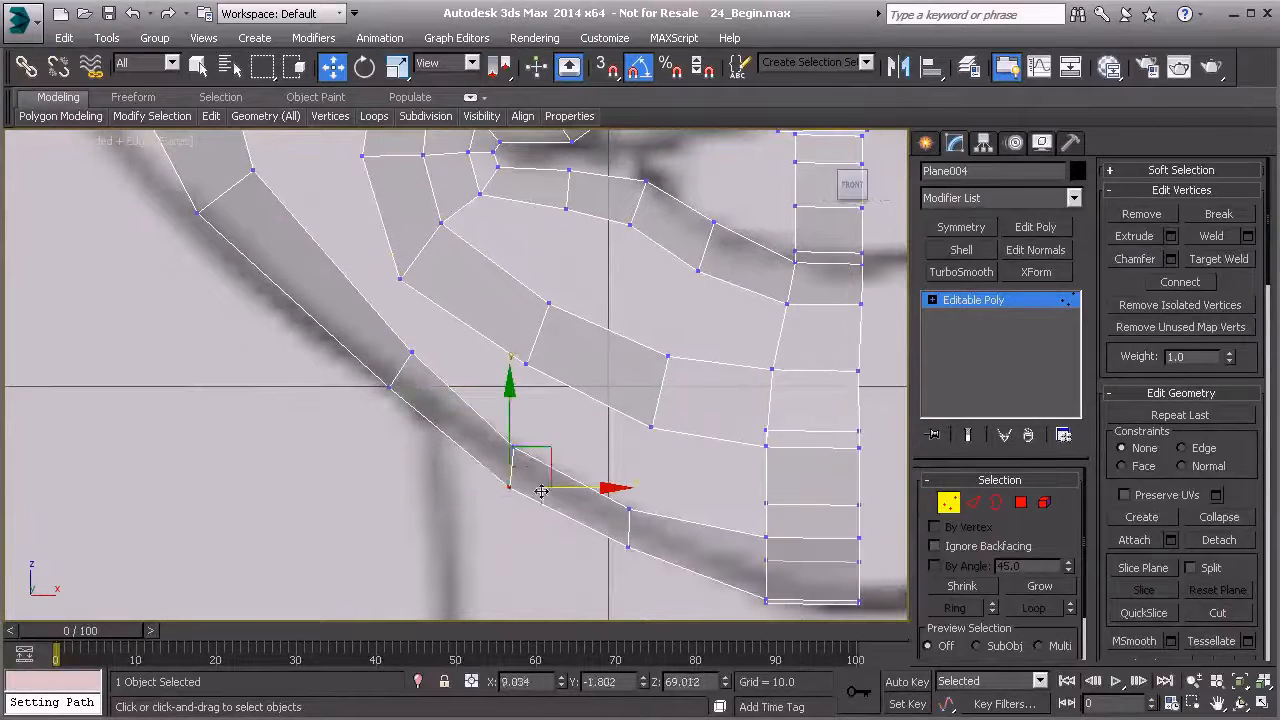
{"action": "left_click", "coordinate": [626, 544]}
{"action": "left_click_drag", "start_coordinate": [663, 509], "coordinate": [659, 497]}
{"action": "middle_click_drag", "start_coordinate": [756, 583], "coordinate": [717, 557]}
{"action": "middle_click_drag", "start_coordinate": [565, 448], "coordinate": [597, 480]}
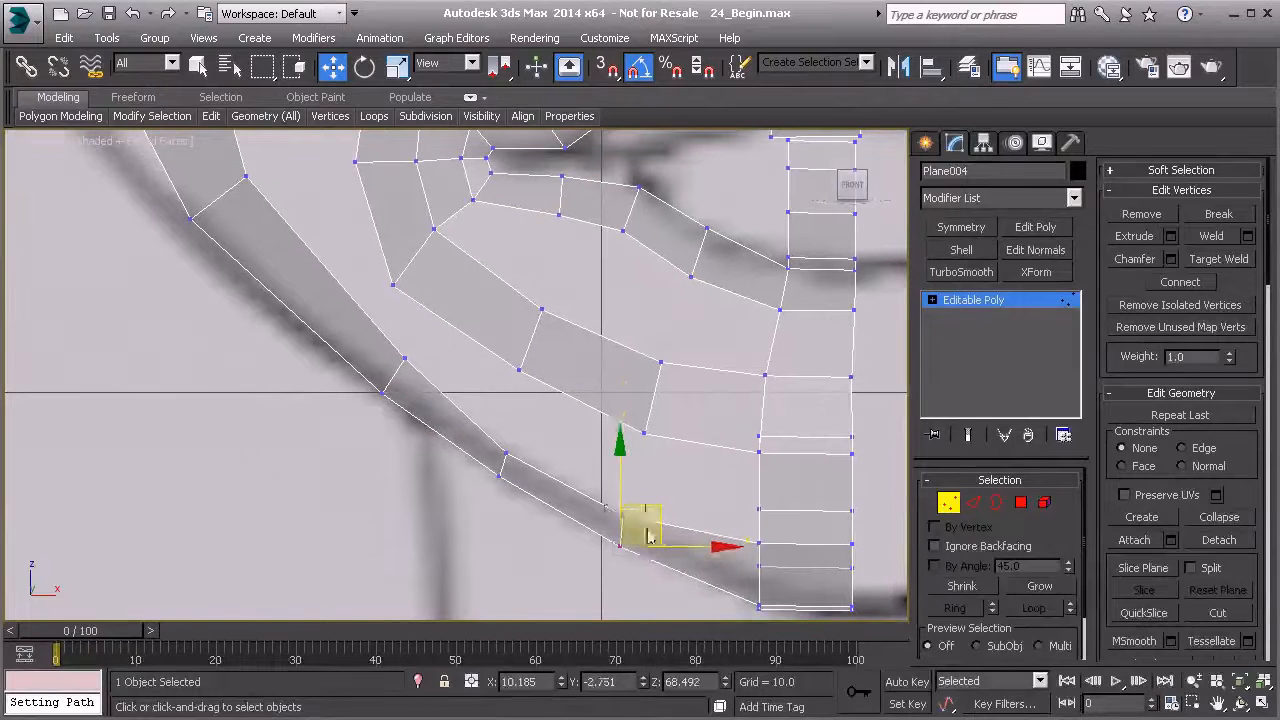
Raise the jaw strip's two inner vertices nearest the chin in the front view to widen the strip there.
{"action": "left_click", "coordinate": [621, 515]}
{"action": "left_click_drag", "start_coordinate": [660, 480], "coordinate": [668, 461]}
{"action": "left_click", "coordinate": [531, 455]}
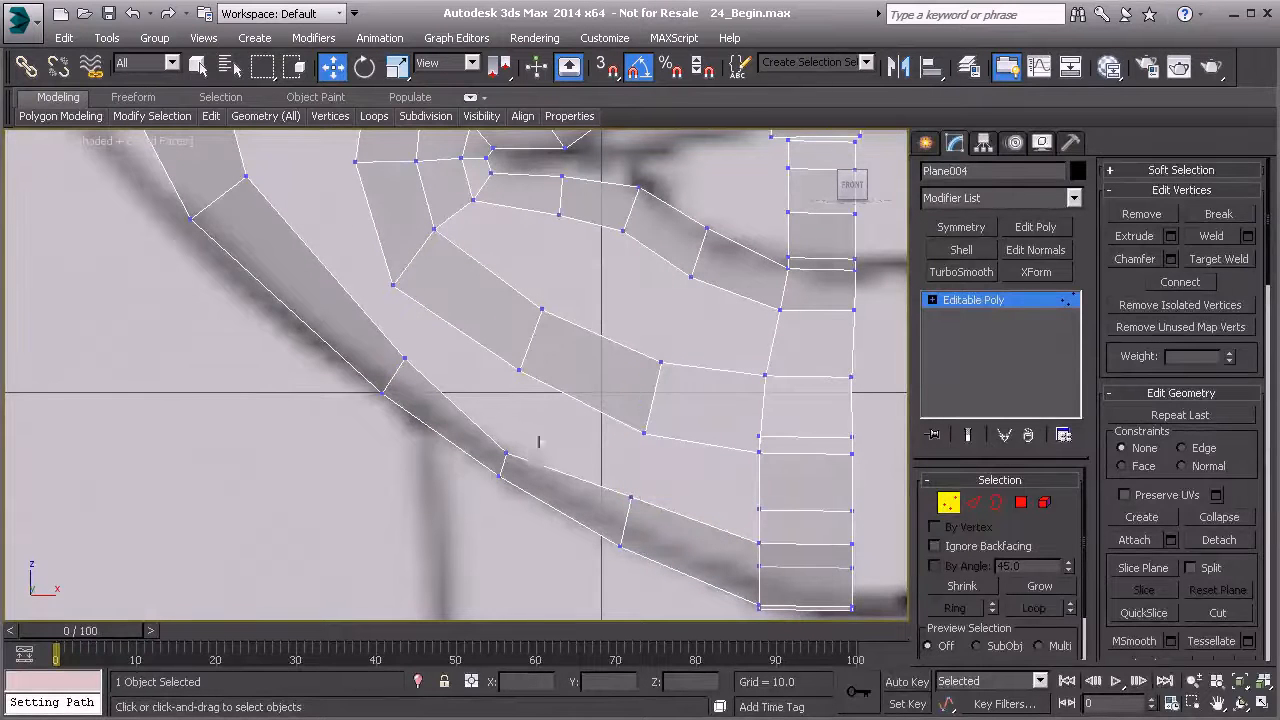
{"action": "left_click_drag", "start_coordinate": [515, 465], "coordinate": [550, 405]}
Adjust the jaw strip's vertices below the mouth corner in the front view to even out its width and curve.
{"action": "left_click_drag", "start_coordinate": [374, 342], "coordinate": [421, 363]}
{"action": "middle_click_drag", "start_coordinate": [439, 323], "coordinate": [497, 374]}
{"action": "left_click_drag", "start_coordinate": [497, 374], "coordinate": [471, 357]}
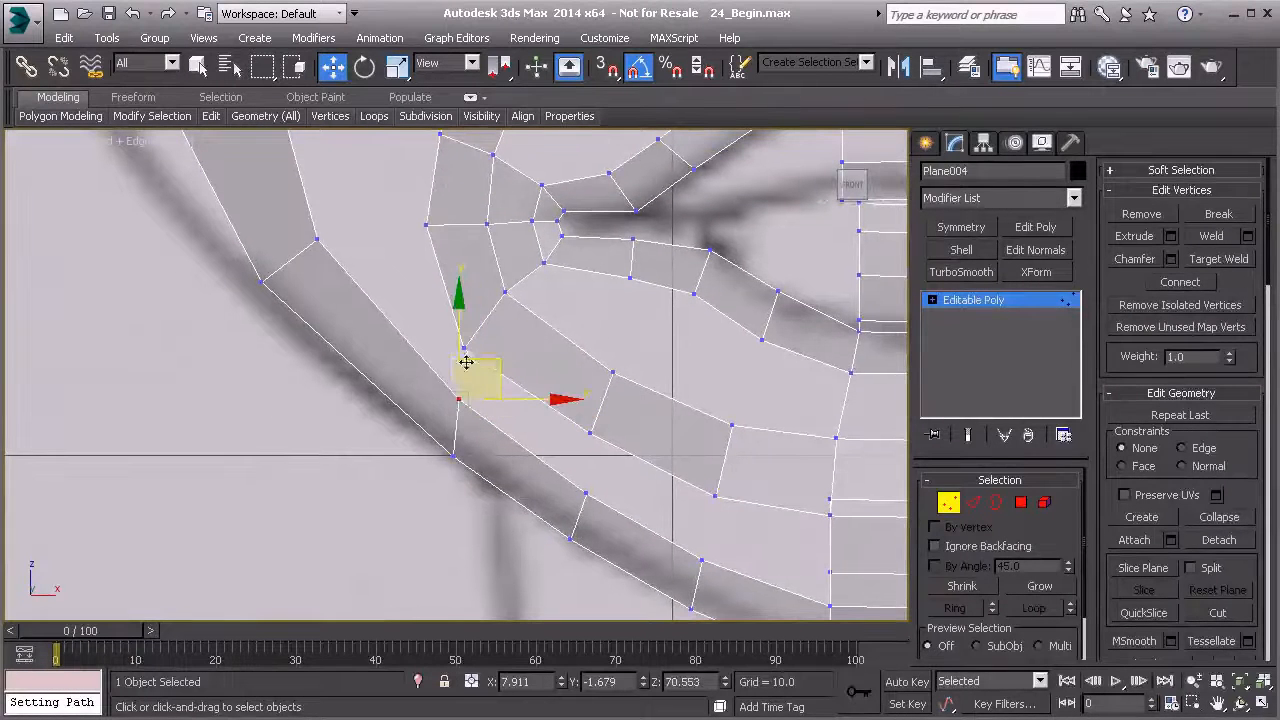
{"action": "left_click", "coordinate": [585, 492]}
{"action": "left_click_drag", "start_coordinate": [618, 455], "coordinate": [601, 437]}
{"action": "middle_click_drag", "start_coordinate": [433, 436], "coordinate": [496, 497]}
{"action": "left_click", "coordinate": [514, 517]}
{"action": "mouse_move", "coordinate": [534, 491]}
{"action": "left_mouse_down"}
{"action": "mouse_move", "coordinate": [513, 445]}
{"action": "mouse_move", "coordinate": [543, 478]}
{"action": "left_mouse_up"}
{"action": "left_click_drag", "start_coordinate": [555, 421], "coordinate": [541, 402]}
{"action": "middle_click_drag", "start_coordinate": [540, 400], "coordinate": [543, 447]}
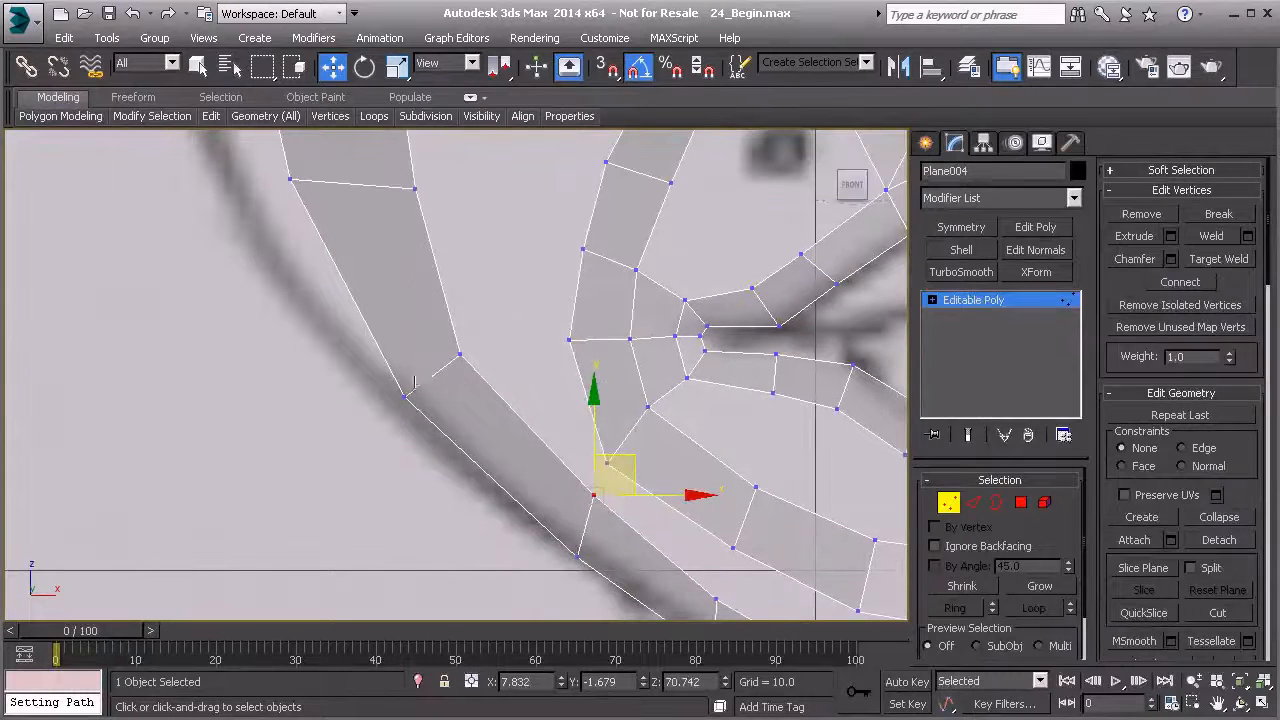
Narrow the cheek strip just above mouth level by moving its inner and outer vertices toward each other in the front view.
{"action": "middle_click_drag", "start_coordinate": [553, 332], "coordinate": [577, 408]}
{"action": "scroll", "coordinate": [392, 289], "scroll_direction": "down", "scroll_amount": 2}
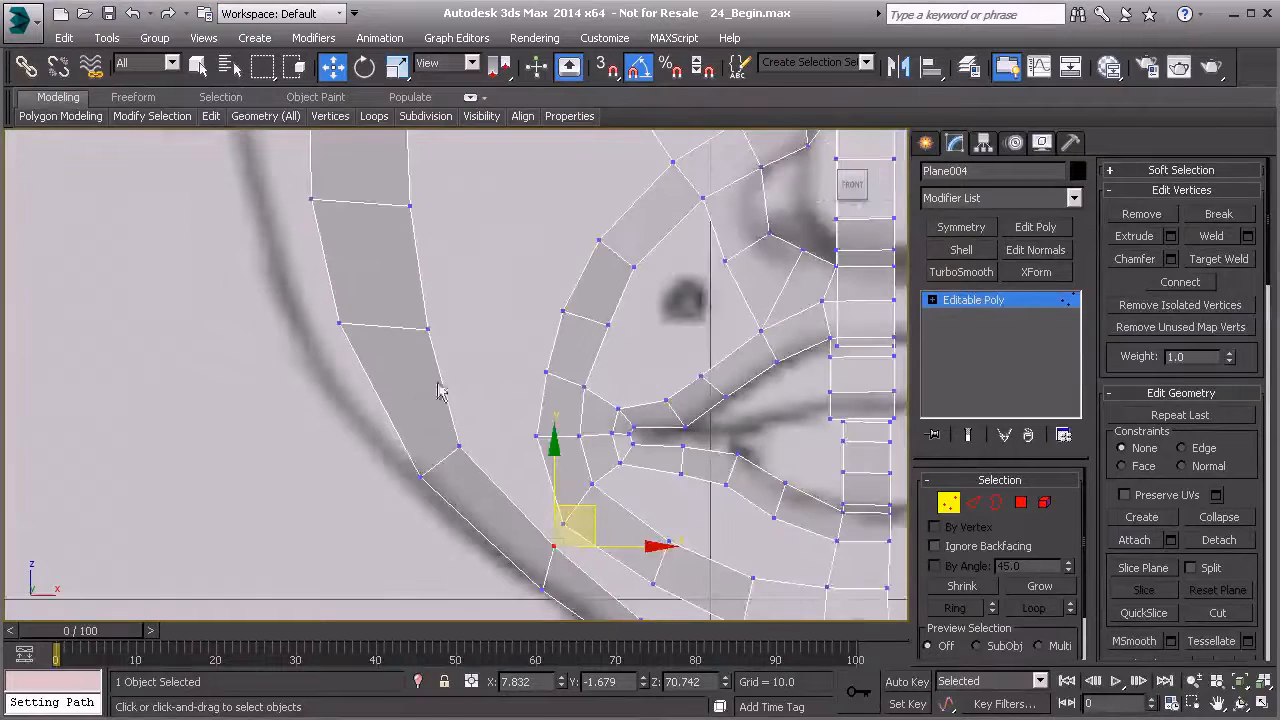
{"action": "left_click", "coordinate": [432, 329]}
{"action": "left_click_drag", "start_coordinate": [470, 299], "coordinate": [419, 297]}
{"action": "left_click_drag", "start_coordinate": [363, 344], "coordinate": [363, 344]}
{"action": "left_click_drag", "start_coordinate": [377, 287], "coordinate": [397, 284]}
Reposition the cheek strip's inner vertex at nose level in the front view to smooth the strip's inner edge.
{"action": "middle_click_drag", "start_coordinate": [397, 285], "coordinate": [484, 387]}
{"action": "left_click_drag", "start_coordinate": [384, 290], "coordinate": [474, 303]}
{"action": "left_click_drag", "start_coordinate": [543, 338], "coordinate": [529, 260]}
{"action": "middle_click_drag", "start_coordinate": [571, 383], "coordinate": [442, 304]}
{"action": "scroll", "coordinate": [442, 304], "scroll_direction": "down", "scroll_amount": 2}
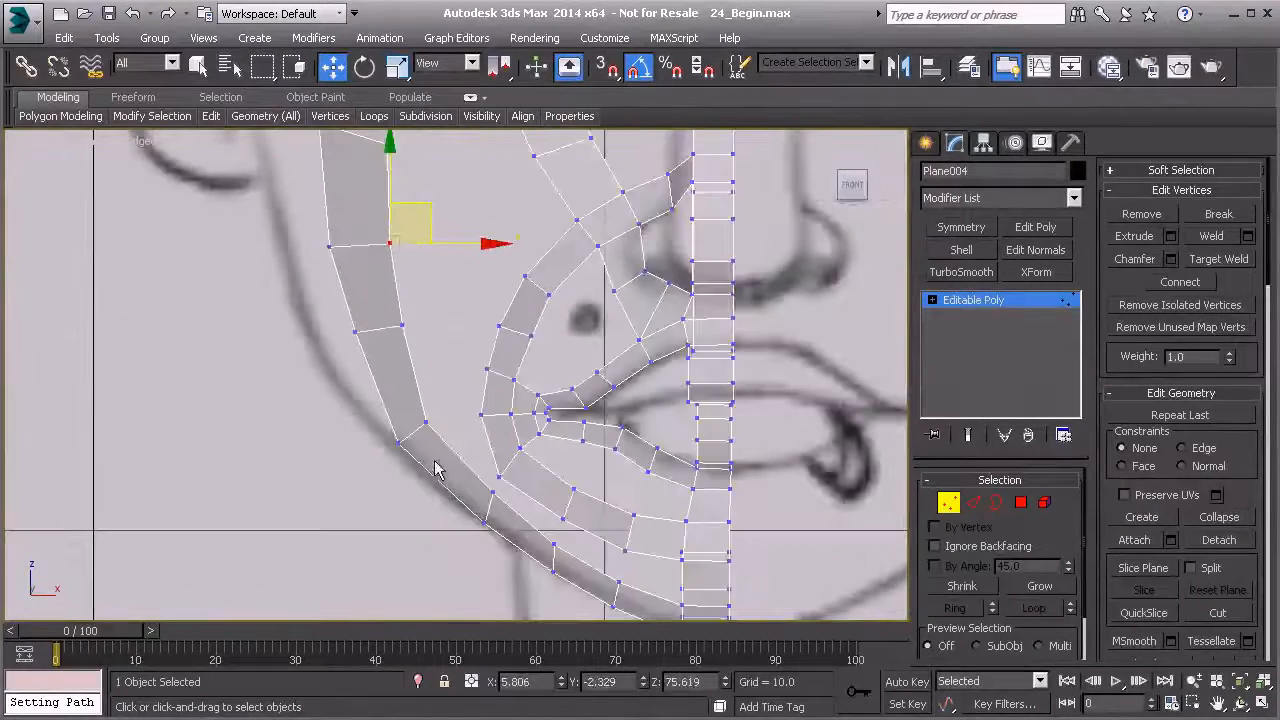
{"action": "left_click_drag", "start_coordinate": [443, 425], "coordinate": [393, 414]}
{"action": "scroll", "coordinate": [418, 432], "scroll_direction": "up", "scroll_amount": 5}
{"action": "middle_click_drag", "start_coordinate": [437, 405], "coordinate": [398, 378]}
{"action": "scroll", "coordinate": [398, 378], "scroll_direction": "down", "scroll_amount": 2}
{"action": "mouse_move", "coordinate": [461, 438]}
{"action": "middle_mouse_down"}
{"action": "mouse_move", "coordinate": [376, 405]}
{"action": "mouse_move", "coordinate": [425, 424]}
{"action": "mouse_move", "coordinate": [400, 343]}
{"action": "mouse_move", "coordinate": [320, 355]}
{"action": "mouse_move", "coordinate": [300, 269]}
{"action": "middle_mouse_up"}
{"action": "scroll", "coordinate": [376, 405], "scroll_direction": "down", "scroll_amount": 4}
Extrude the eye ring's three upper outer edges up and forward in the left view to form a brow strip.
{"action": "key", "text": "p"}
{"action": "left_click_drag", "start_coordinate": [337, 379], "coordinate": [345, 380]}
{"action": "mouse_move", "coordinate": [349, 386]}
{"action": "middle_mouse_down", "text": "alt"}
{"action": "mouse_move", "coordinate": [427, 437]}
{"action": "mouse_move", "coordinate": [395, 482]}
{"action": "mouse_move", "coordinate": [436, 458]}
{"action": "mouse_move", "coordinate": [455, 486]}
{"action": "mouse_move", "coordinate": [492, 501]}
{"action": "mouse_move", "coordinate": [446, 518]}
{"action": "mouse_move", "coordinate": [452, 556]}
{"action": "mouse_move", "coordinate": [449, 343]}
{"action": "mouse_move", "coordinate": [398, 330]}
{"action": "mouse_move", "coordinate": [334, 360]}
{"action": "mouse_move", "coordinate": [400, 420]}
{"action": "mouse_move", "coordinate": [603, 443]}
{"action": "mouse_move", "coordinate": [600, 351]}
{"action": "mouse_move", "coordinate": [560, 302]}
{"action": "mouse_move", "coordinate": [500, 277]}
{"action": "mouse_move", "coordinate": [491, 400]}
{"action": "mouse_move", "coordinate": [351, 236]}
{"action": "mouse_move", "coordinate": [396, 246]}
{"action": "middle_mouse_up", "text": "alt"}
{"action": "key", "text": "2"}
{"action": "middle_click_drag", "start_coordinate": [462, 283], "coordinate": [477, 440]}
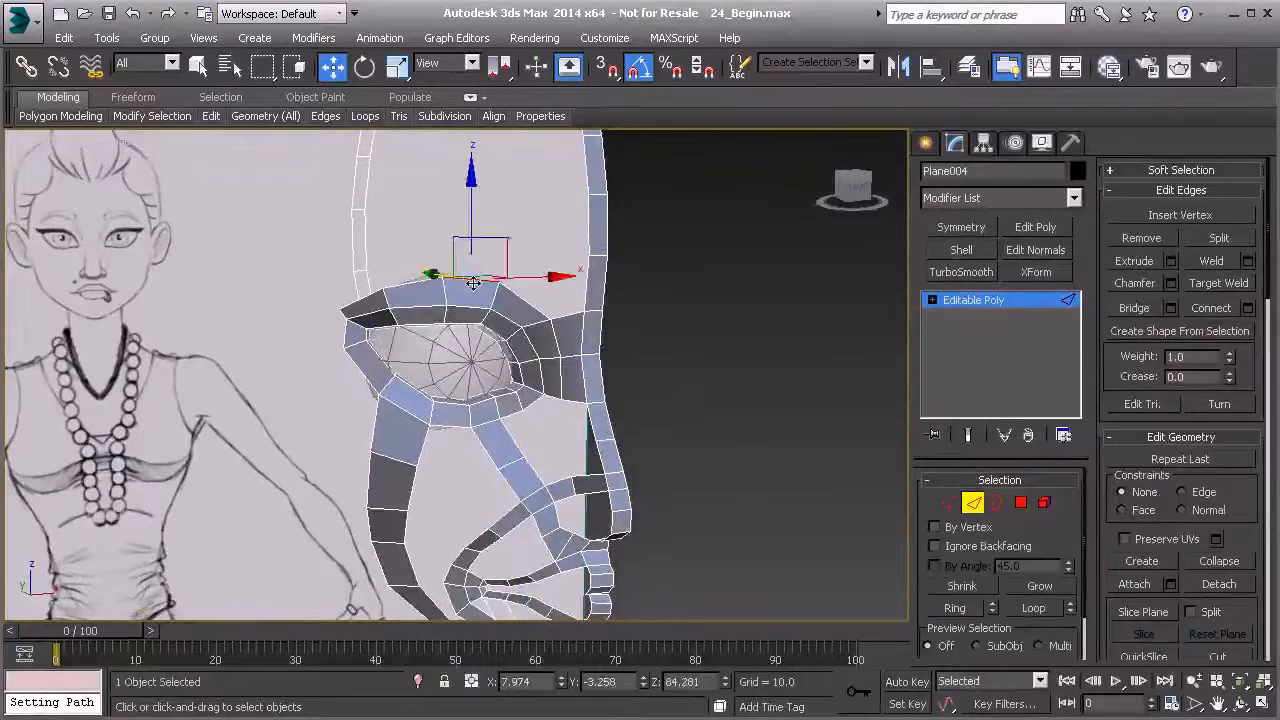
{"action": "scroll", "coordinate": [441, 290], "scroll_direction": "up", "scroll_amount": 3}
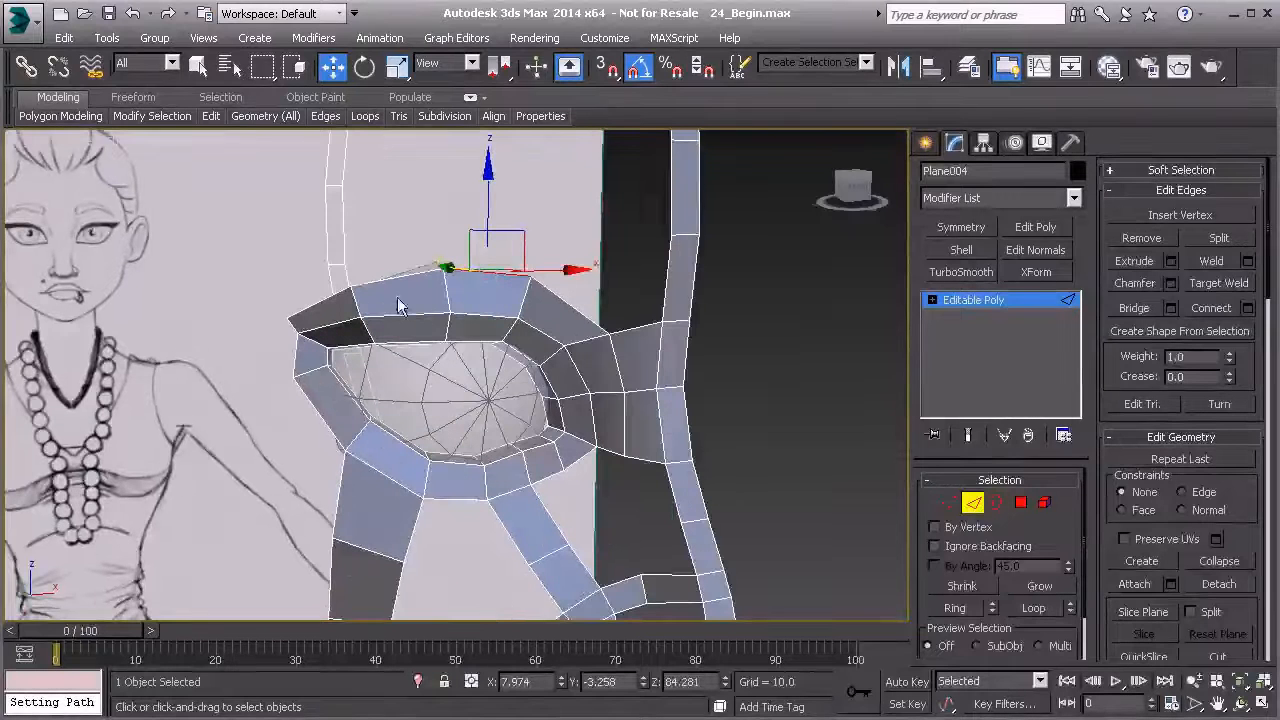
{"action": "left_click", "coordinate": [326, 296], "text": "ctrl"}
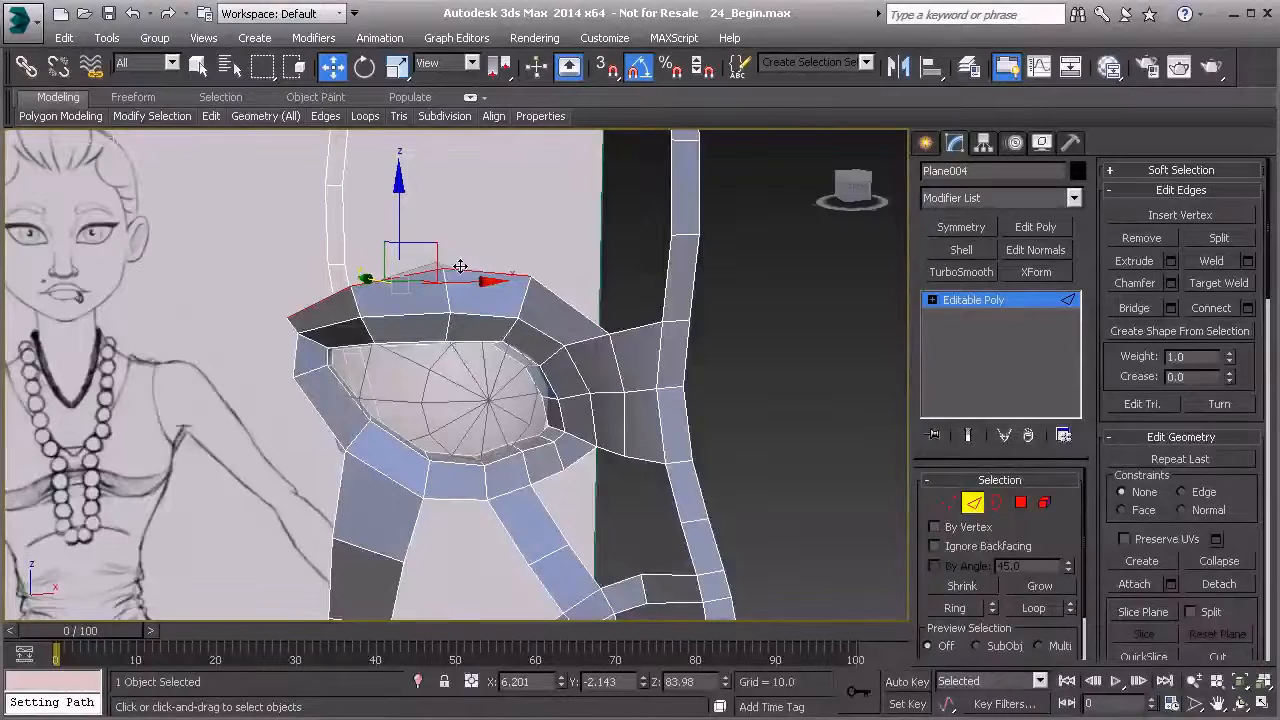
{"action": "key", "text": "l"}
{"action": "middle_click_drag", "start_coordinate": [556, 245], "coordinate": [457, 418]}
{"action": "scroll", "coordinate": [457, 418], "scroll_direction": "down", "scroll_amount": 4}
{"action": "middle_click_drag", "start_coordinate": [433, 155], "coordinate": [421, 344]}
{"action": "scroll", "coordinate": [446, 319], "scroll_direction": "up", "scroll_amount": 2}
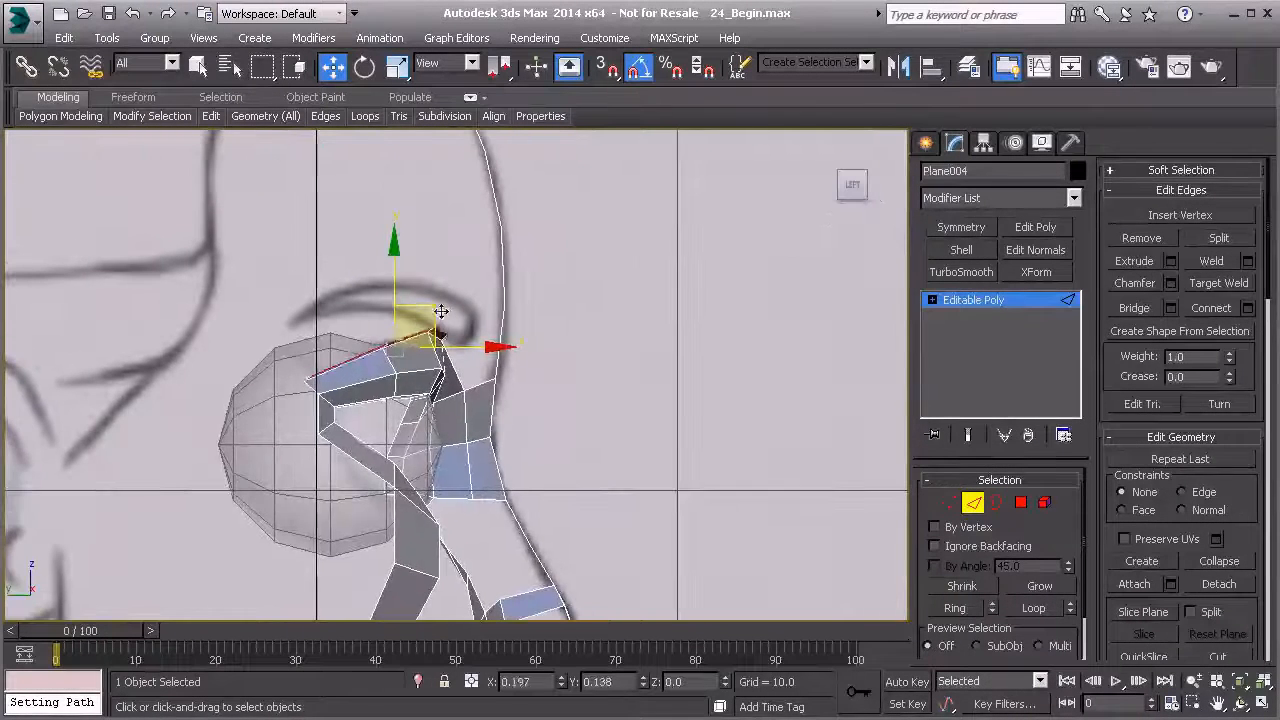
{"action": "left_click_drag", "start_coordinate": [434, 318], "coordinate": [468, 250]}
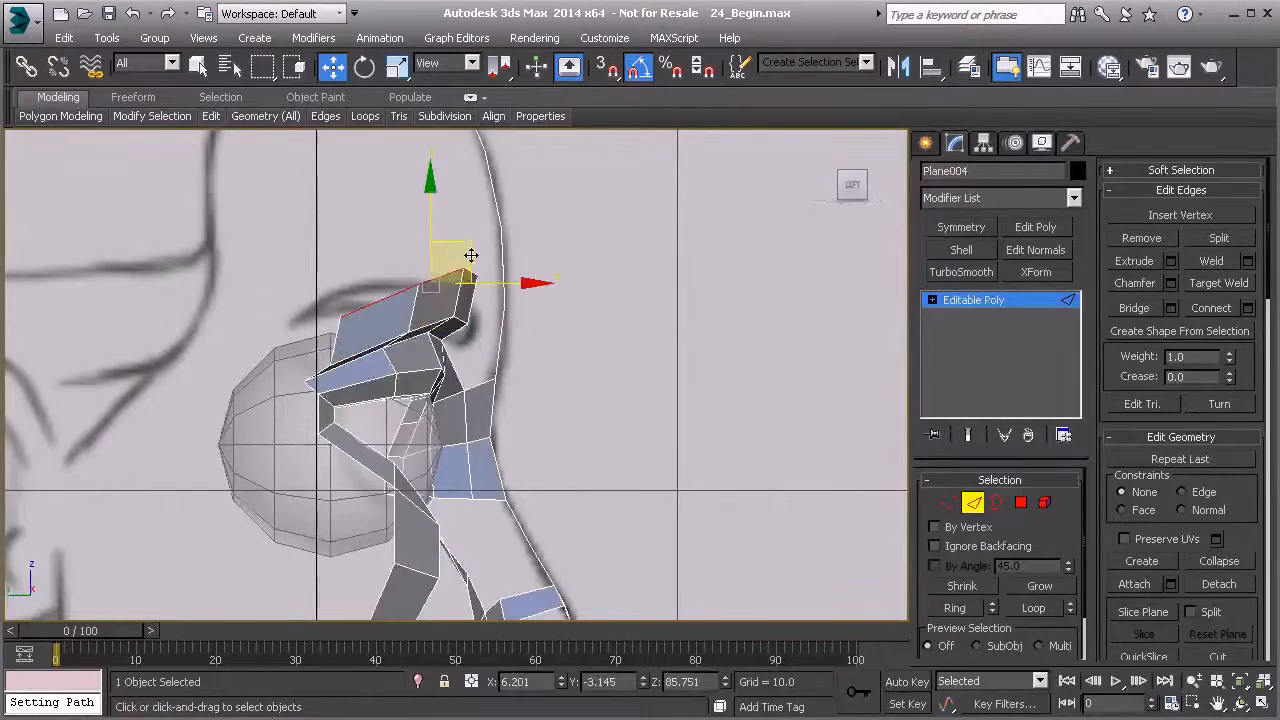
Move the brow strip's lower vertex at its outer end outward and down in the front view.
{"action": "scroll", "coordinate": [468, 300], "scroll_direction": "down", "scroll_amount": 3}
{"action": "key", "text": "p"}
{"action": "middle_click_drag", "start_coordinate": [477, 390], "coordinate": [399, 387], "text": "alt"}
{"action": "scroll", "coordinate": [444, 367], "scroll_direction": "up", "scroll_amount": 3}
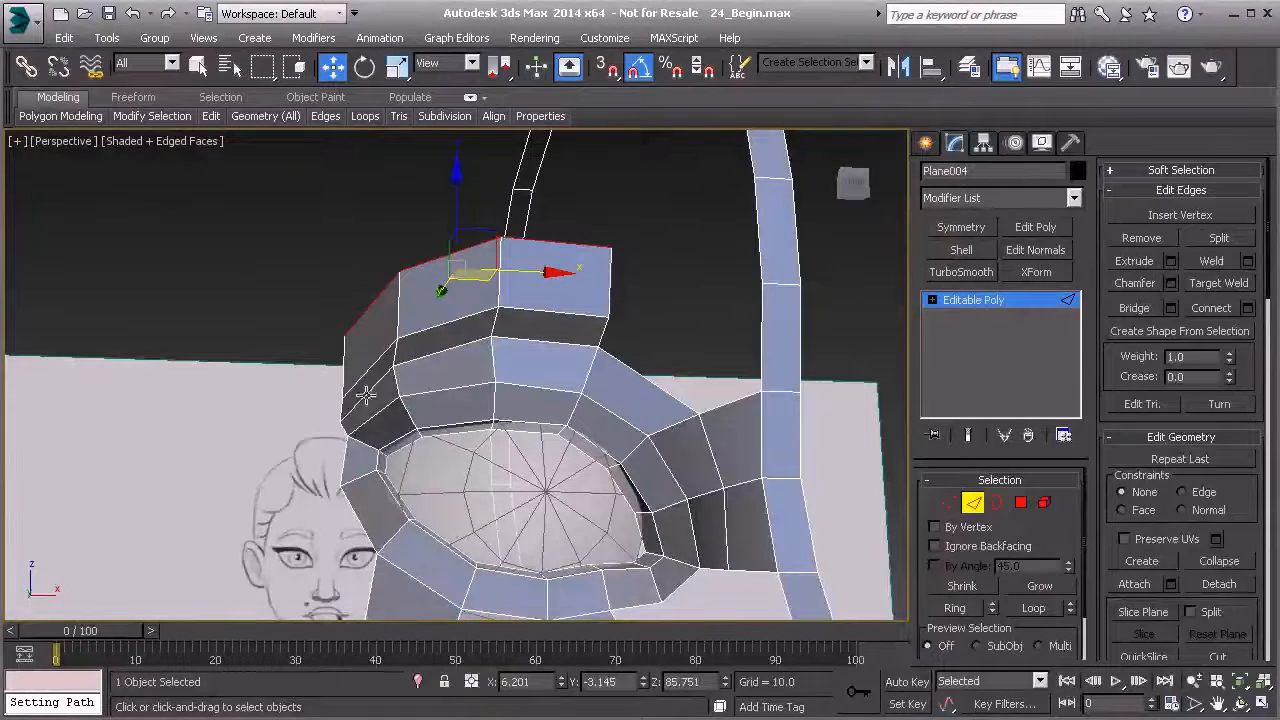
{"action": "key", "text": "f"}
{"action": "scroll", "coordinate": [466, 340], "scroll_direction": "down", "scroll_amount": 3}
{"action": "middle_click_drag", "start_coordinate": [466, 340], "coordinate": [475, 514]}
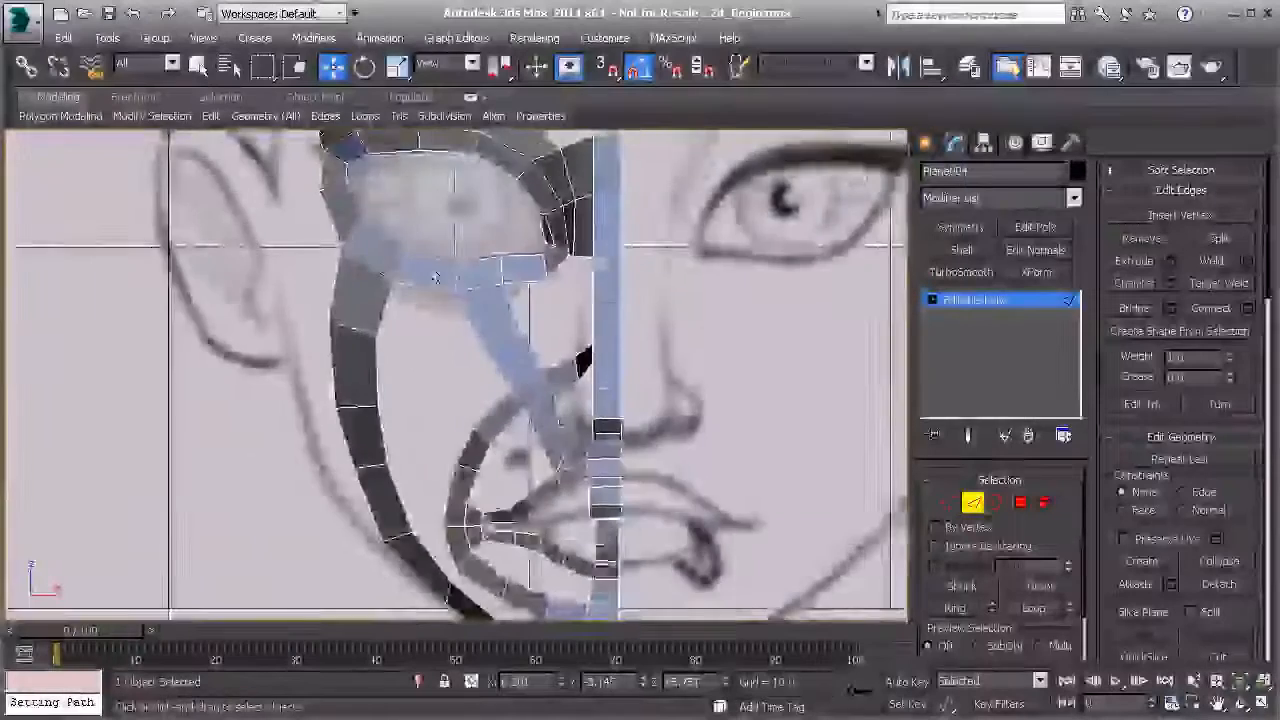
{"action": "middle_click_drag", "start_coordinate": [360, 165], "coordinate": [514, 443]}
{"action": "scroll", "coordinate": [514, 443], "scroll_direction": "up", "scroll_amount": 2}
{"action": "key", "text": "1"}
{"action": "left_click", "coordinate": [468, 405]}
{"action": "left_click_drag", "start_coordinate": [502, 371], "coordinate": [480, 379]}
Shift the brow strip's second lower vertex outward and its inner-end vertices toward the centre strip in the front view.
{"action": "left_click", "coordinate": [517, 363]}
{"action": "left_click", "coordinate": [516, 358]}
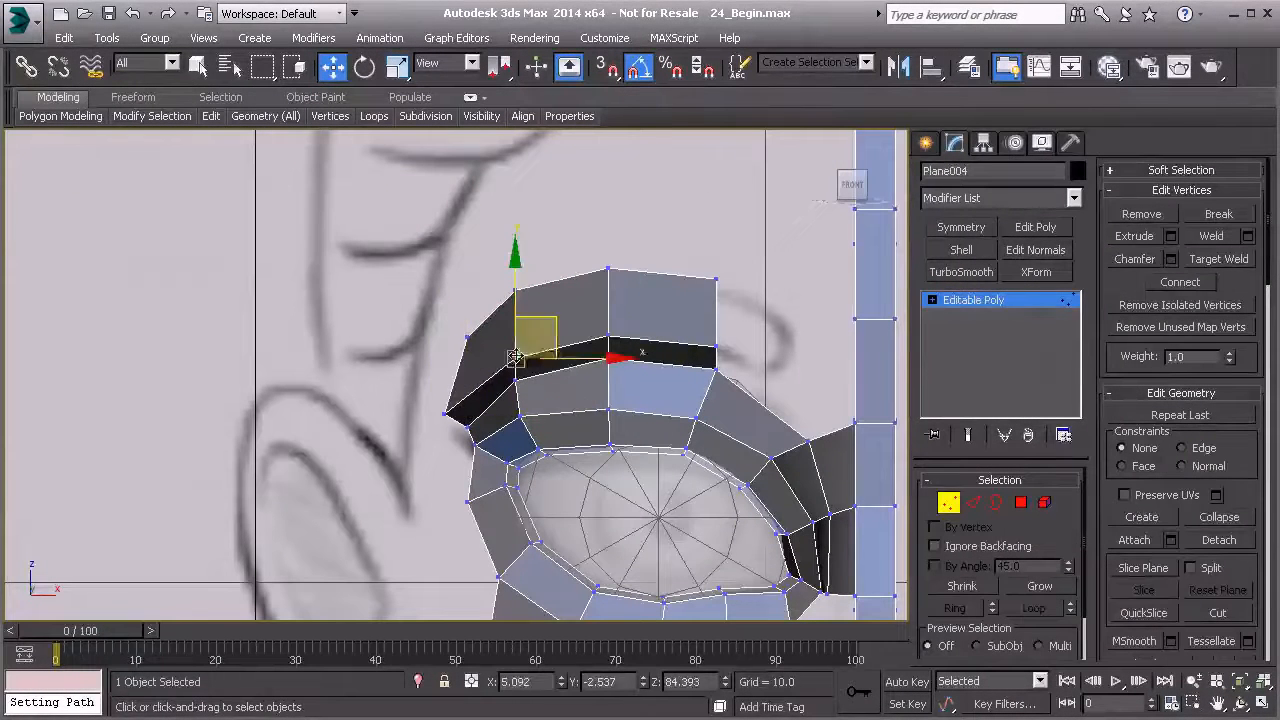
{"action": "left_click", "coordinate": [539, 333]}
{"action": "left_click", "coordinate": [515, 359]}
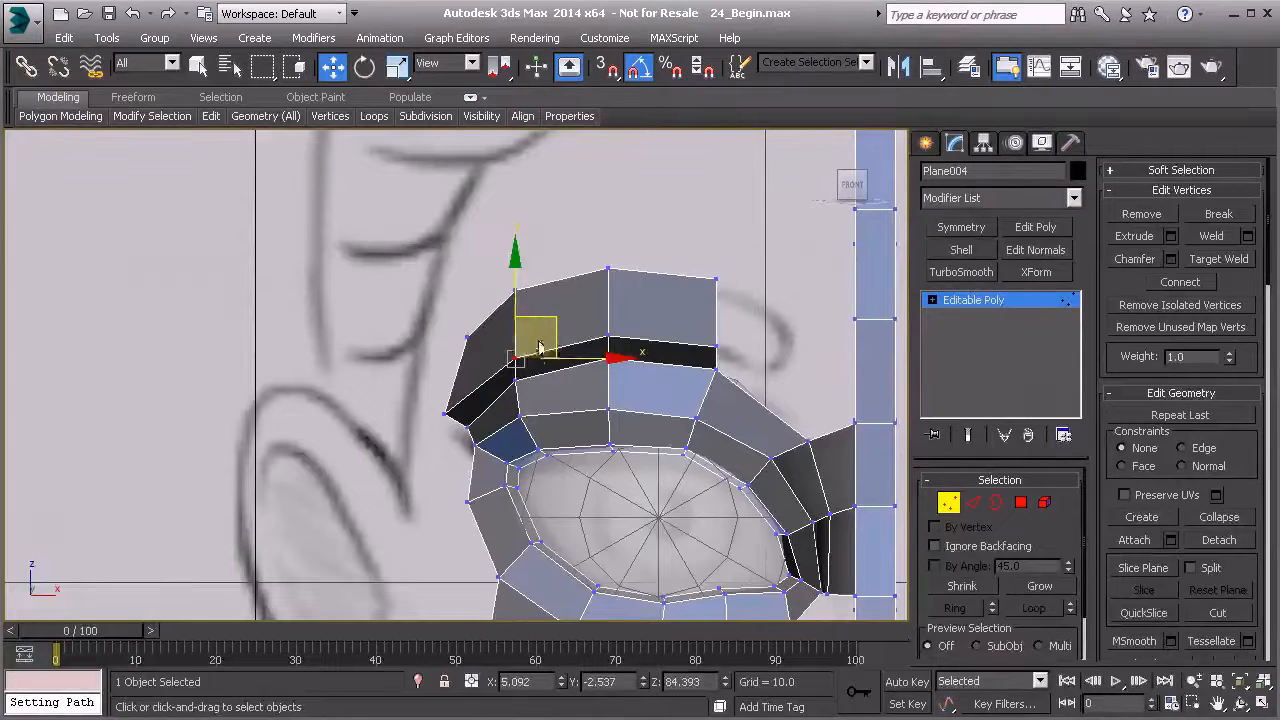
{"action": "left_click_drag", "start_coordinate": [552, 319], "coordinate": [525, 324]}
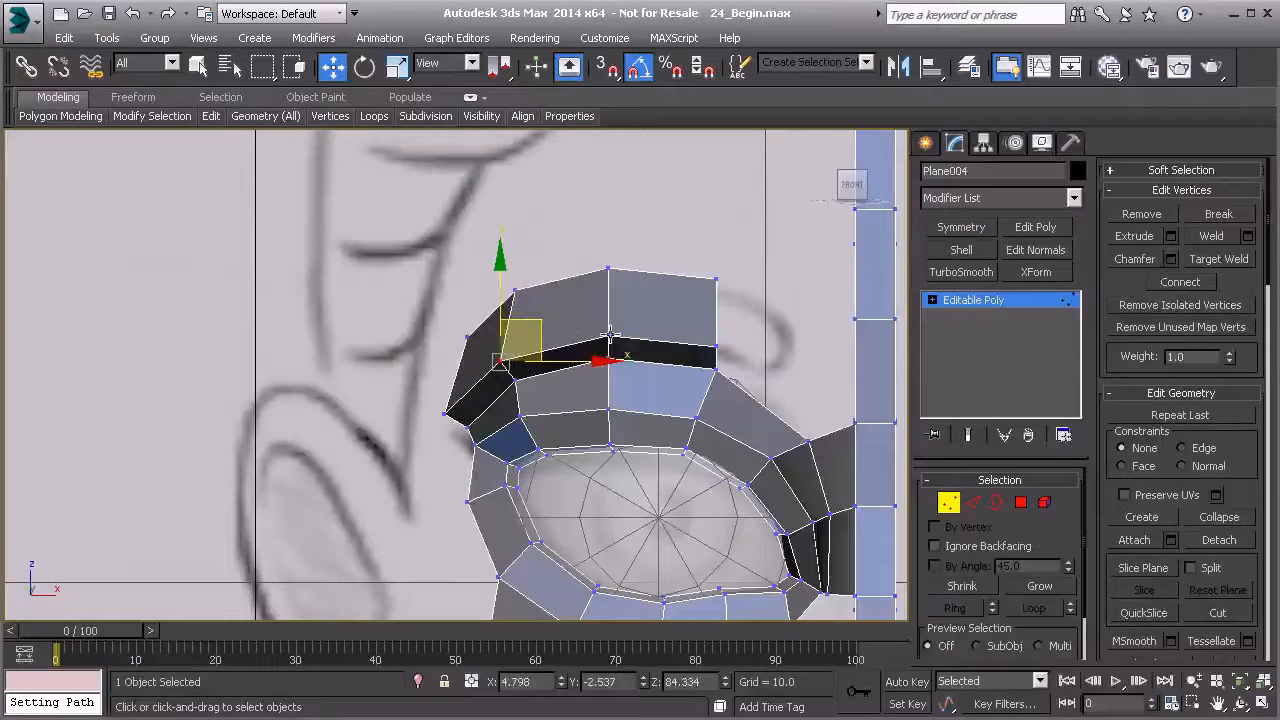
{"action": "left_click", "coordinate": [717, 346]}
{"action": "left_click_drag", "start_coordinate": [762, 319], "coordinate": [799, 262]}
Move the brow strip's upper vertices near its outer end outward in the front view.
{"action": "left_click", "coordinate": [607, 269]}
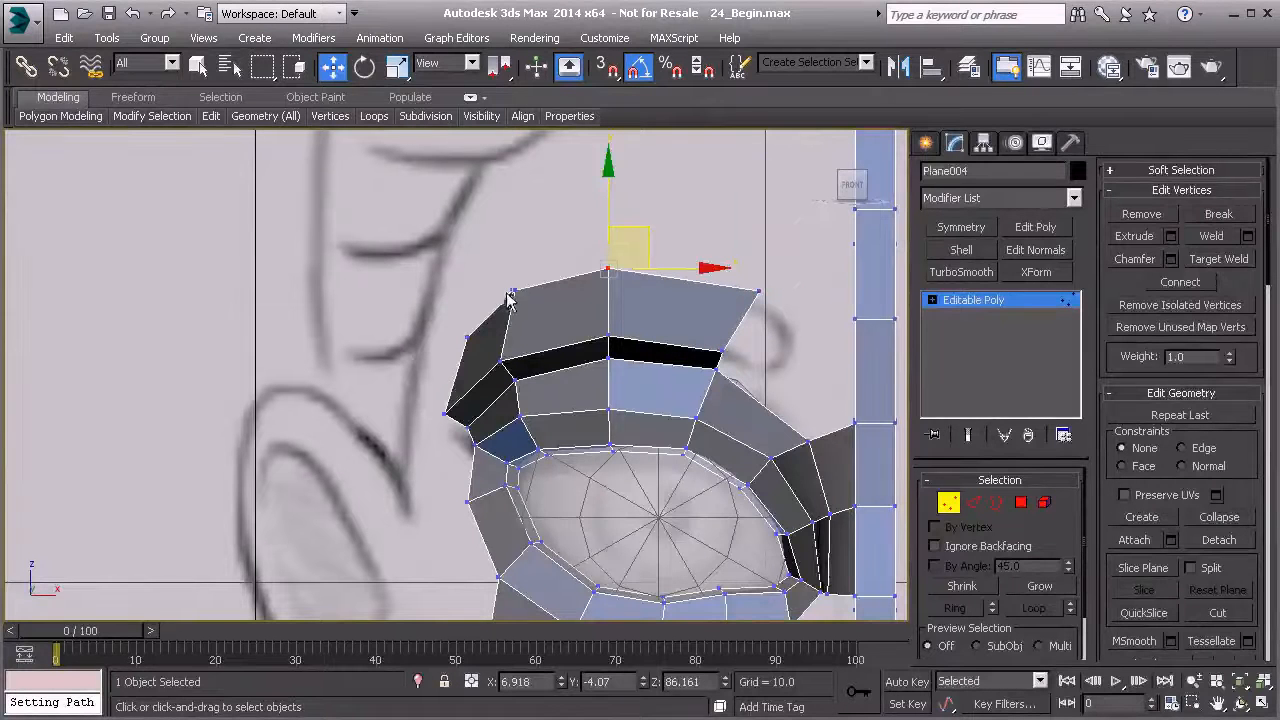
{"action": "left_click", "coordinate": [467, 338]}
{"action": "left_click_drag", "start_coordinate": [498, 305], "coordinate": [517, 255]}
{"action": "middle_click_drag", "start_coordinate": [737, 343], "coordinate": [641, 300]}
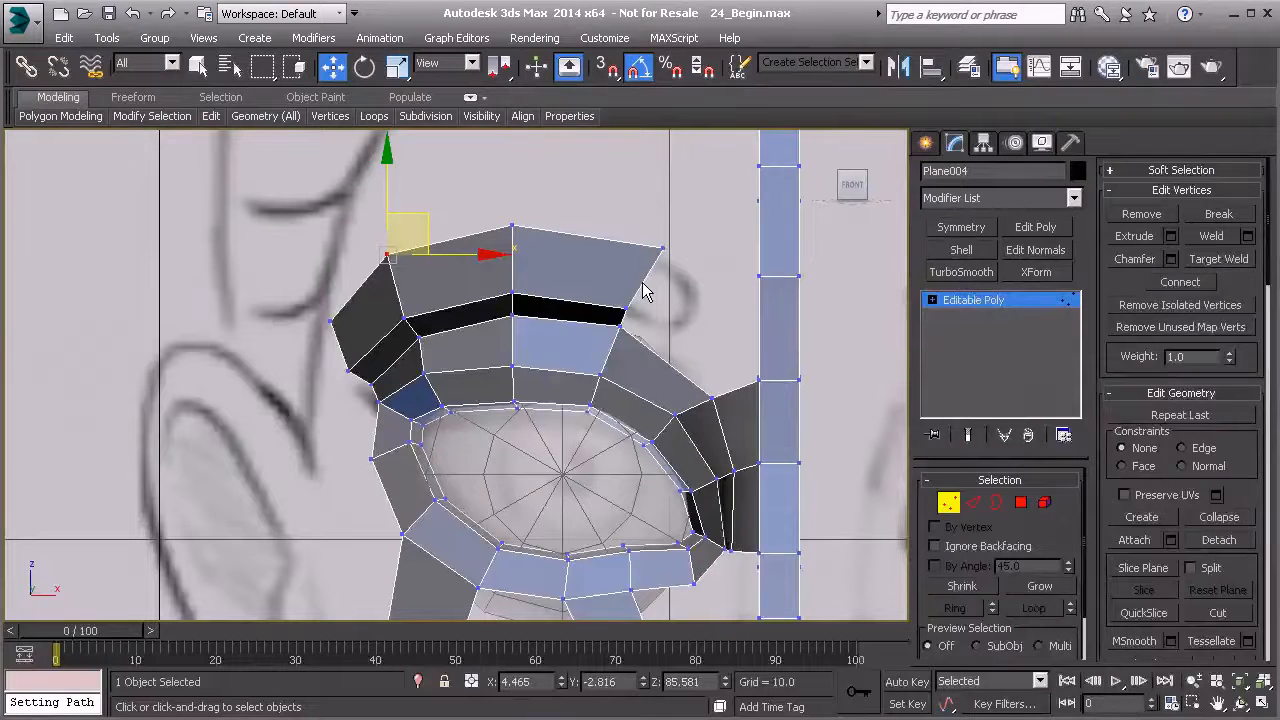
Bridge the brow strip's inner end edge to the forehead's centre strip, and bridge the remaining gap down to the eye ring.
{"action": "key", "text": "2"}
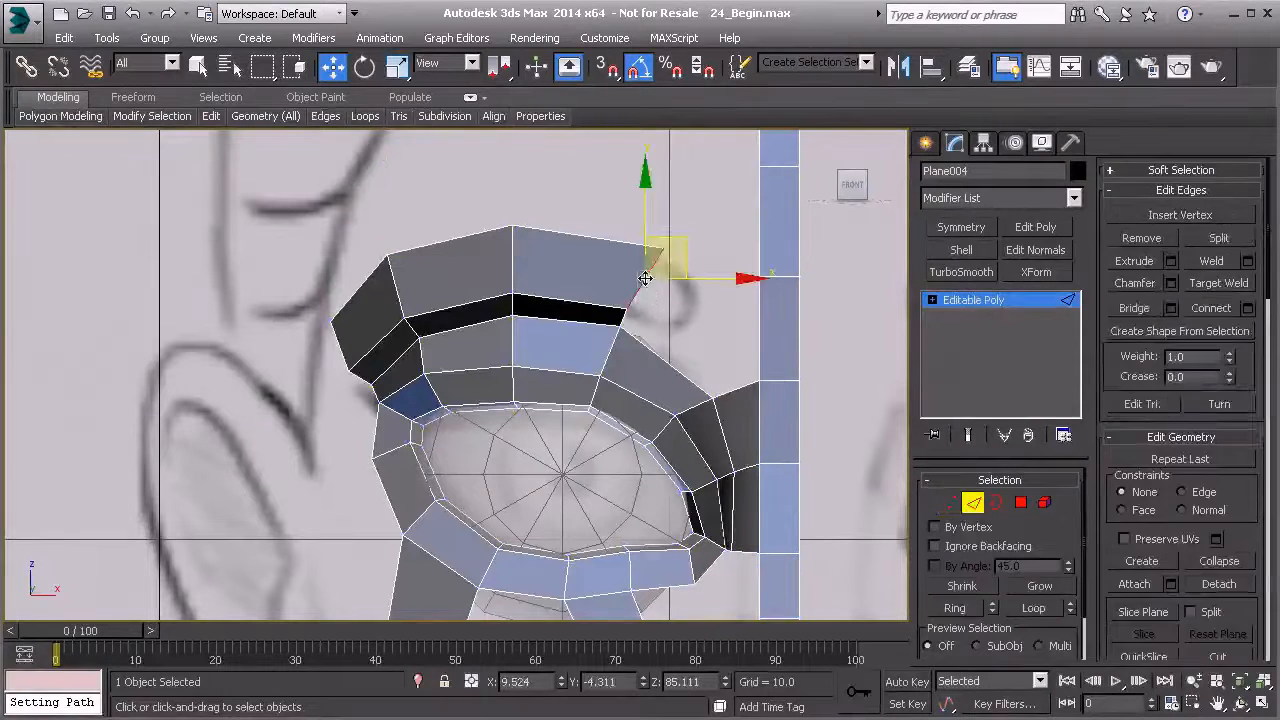
{"action": "left_click", "coordinate": [760, 325]}
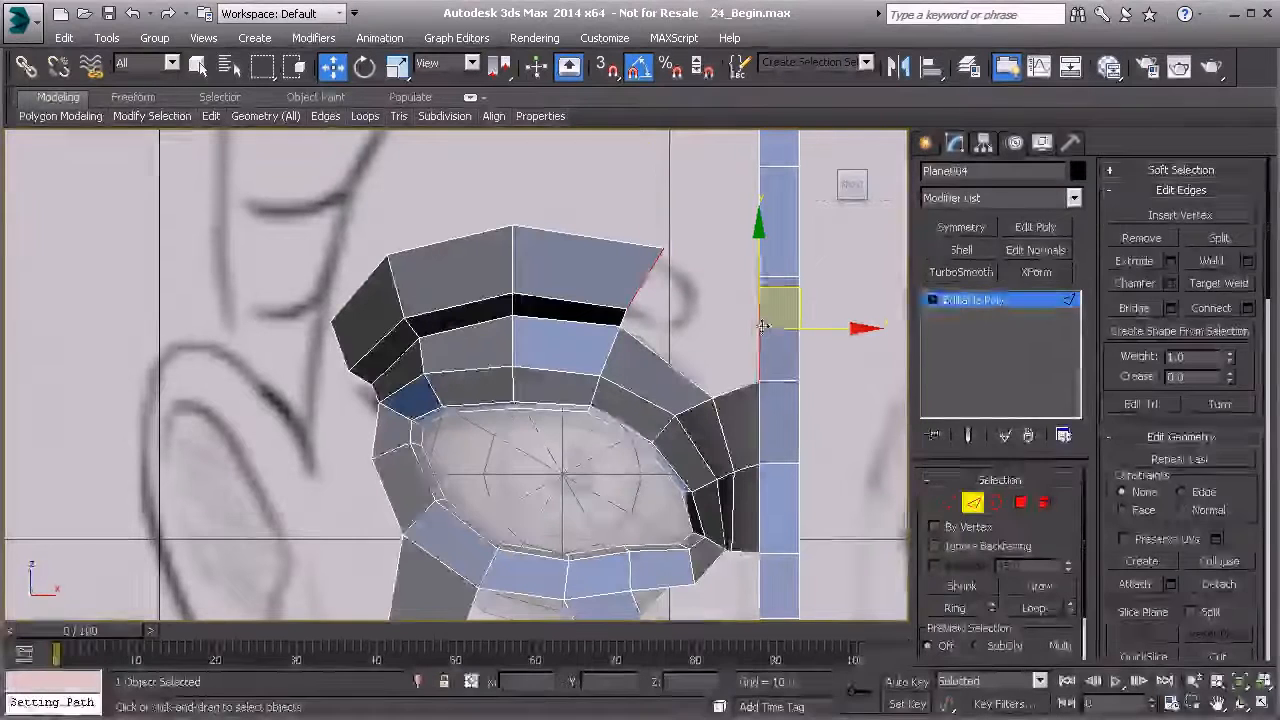
{"action": "left_click", "coordinate": [1171, 308]}
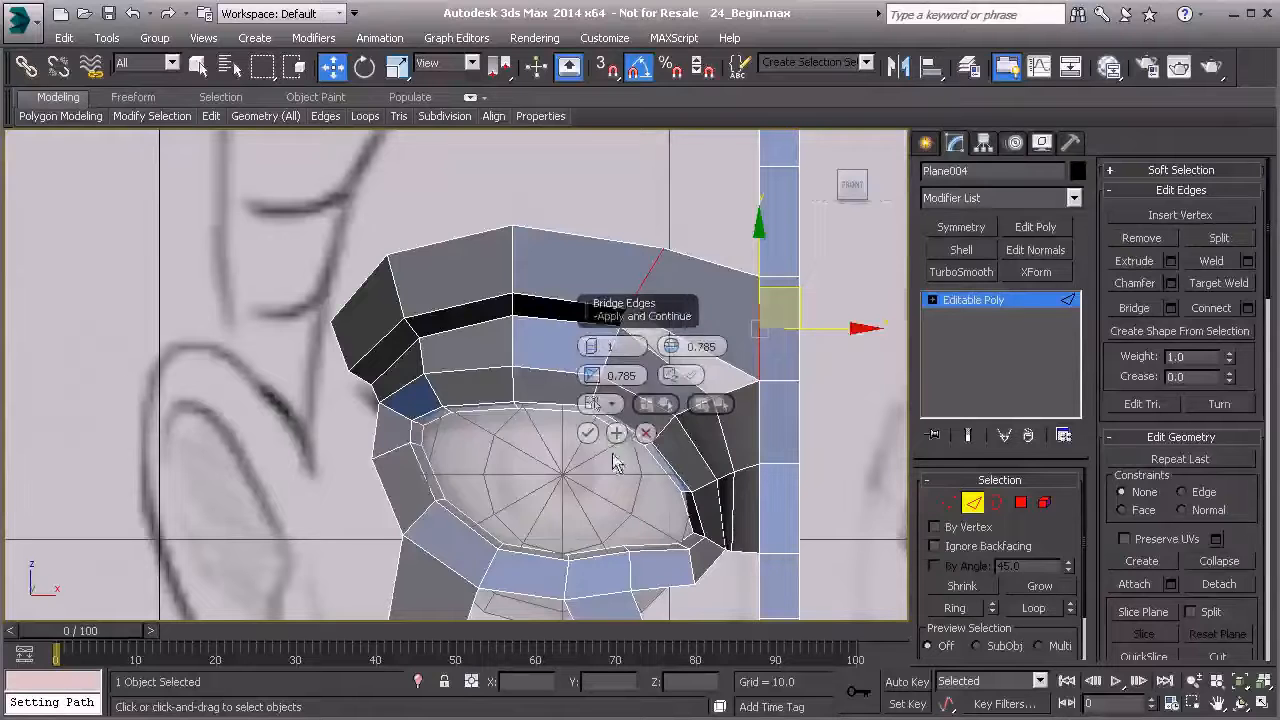
{"action": "left_click", "coordinate": [588, 433]}
{"action": "left_click", "coordinate": [665, 360]}
{"action": "left_click", "coordinate": [688, 339], "text": "ctrl"}
{"action": "left_click", "coordinate": [1126, 310]}
Examine the bridged brow area from several angles in the perspective view.
{"action": "key", "text": "p"}
{"action": "scroll", "coordinate": [588, 354], "scroll_direction": "down", "scroll_amount": 3}
{"action": "middle_click_drag", "start_coordinate": [587, 355], "coordinate": [560, 292], "text": "alt"}
{"action": "scroll", "coordinate": [591, 303], "scroll_direction": "down", "scroll_amount": 3}
{"action": "middle_click_drag", "start_coordinate": [663, 336], "coordinate": [675, 462], "text": "alt"}
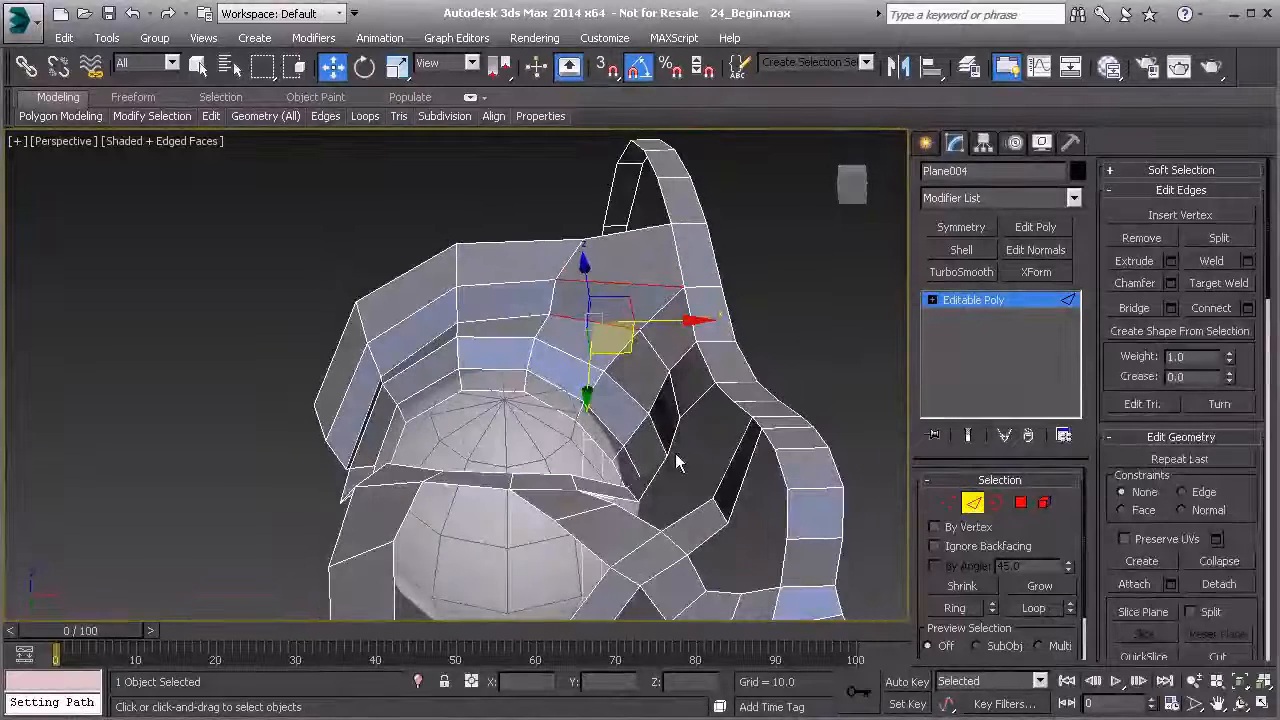
{"action": "key", "text": "2"}
{"action": "key", "text": "1"}
{"action": "left_click_drag", "start_coordinate": [721, 456], "coordinate": [719, 456]}
{"action": "middle_click_drag", "start_coordinate": [680, 400], "coordinate": [676, 480], "text": "alt"}
{"action": "middle_click_drag", "start_coordinate": [663, 352], "coordinate": [785, 322], "text": "alt"}
Move the brow strip's inner and middle cross edges forward in the left view to round out the brow.
{"action": "key", "text": "l"}
{"action": "scroll", "coordinate": [471, 371], "scroll_direction": "up", "scroll_amount": 5}
{"action": "key", "text": "2"}
{"action": "left_click", "coordinate": [436, 402]}
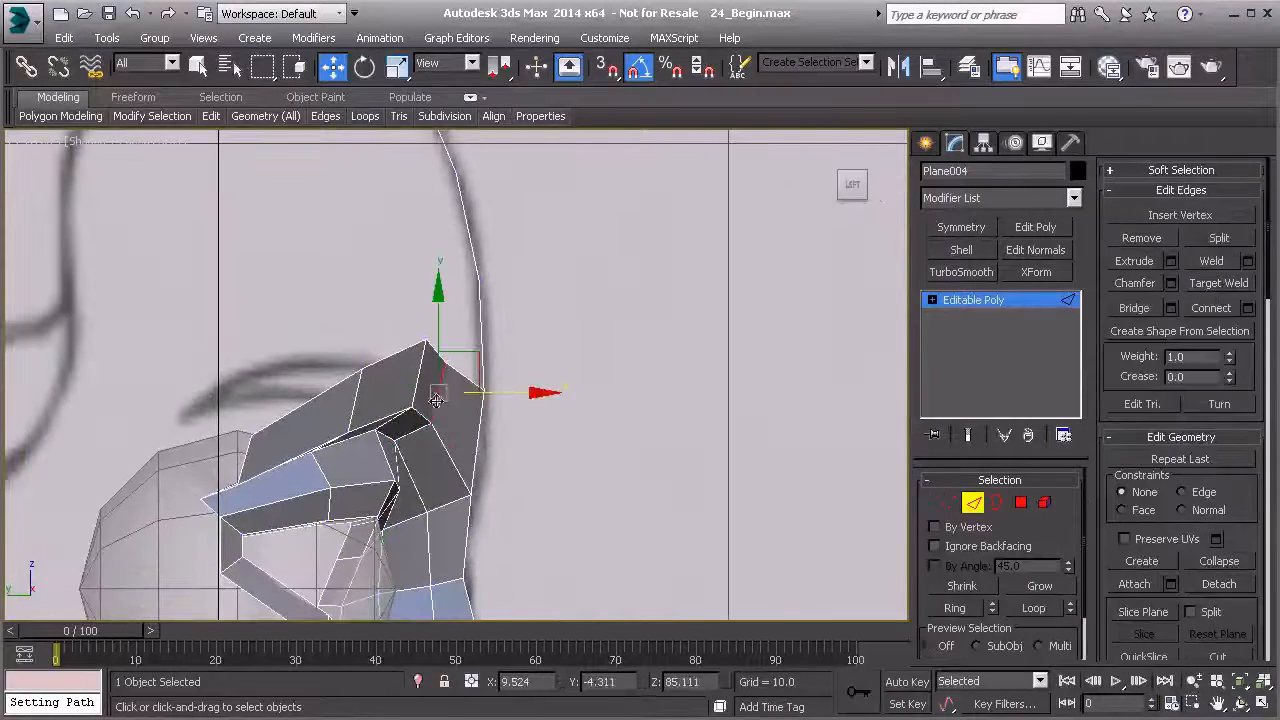
{"action": "mouse_move", "coordinate": [498, 393]}
{"action": "left_mouse_down"}
{"action": "mouse_move", "coordinate": [518, 392]}
{"action": "mouse_move", "coordinate": [481, 378]}
{"action": "left_mouse_up"}
{"action": "left_click", "coordinate": [419, 378]}
{"action": "scroll", "coordinate": [481, 378], "scroll_direction": "down", "scroll_amount": 3}
{"action": "key", "text": "p"}
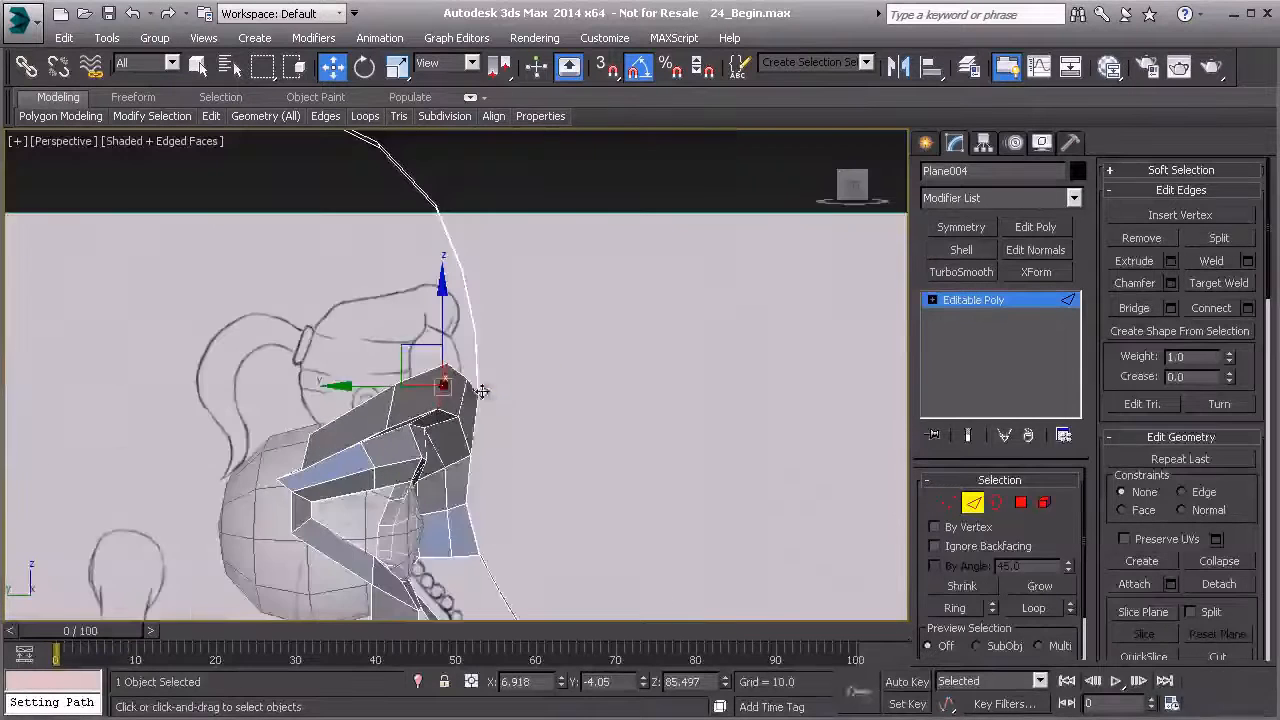
Adjust the upper vertex where the brow strip meets the bridged polygon in the front view to smooth the top edge.
{"action": "middle_click_drag", "start_coordinate": [506, 399], "coordinate": [432, 468], "text": "alt"}
{"action": "key", "text": "f"}
{"action": "key", "text": "1"}
{"action": "left_click", "coordinate": [582, 255]}
{"action": "left_click_drag", "start_coordinate": [615, 220], "coordinate": [614, 218]}
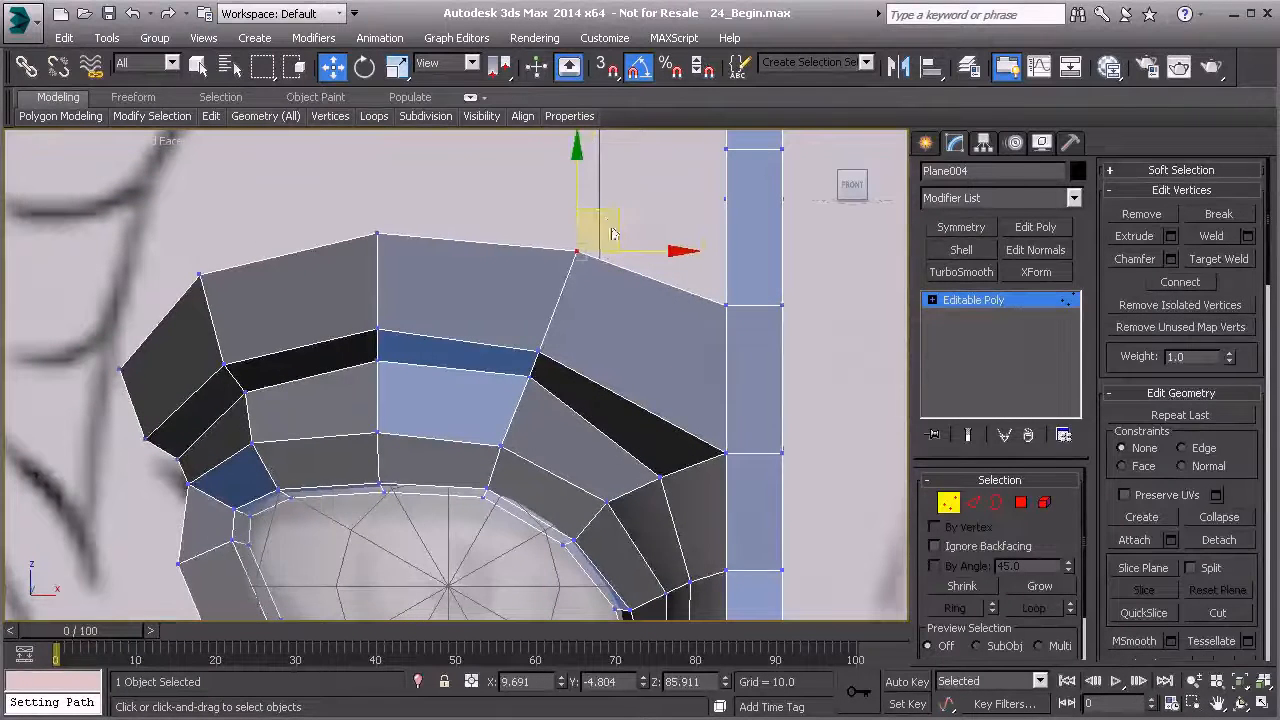
{"action": "scroll", "coordinate": [674, 346], "scroll_direction": "down", "scroll_amount": 6}
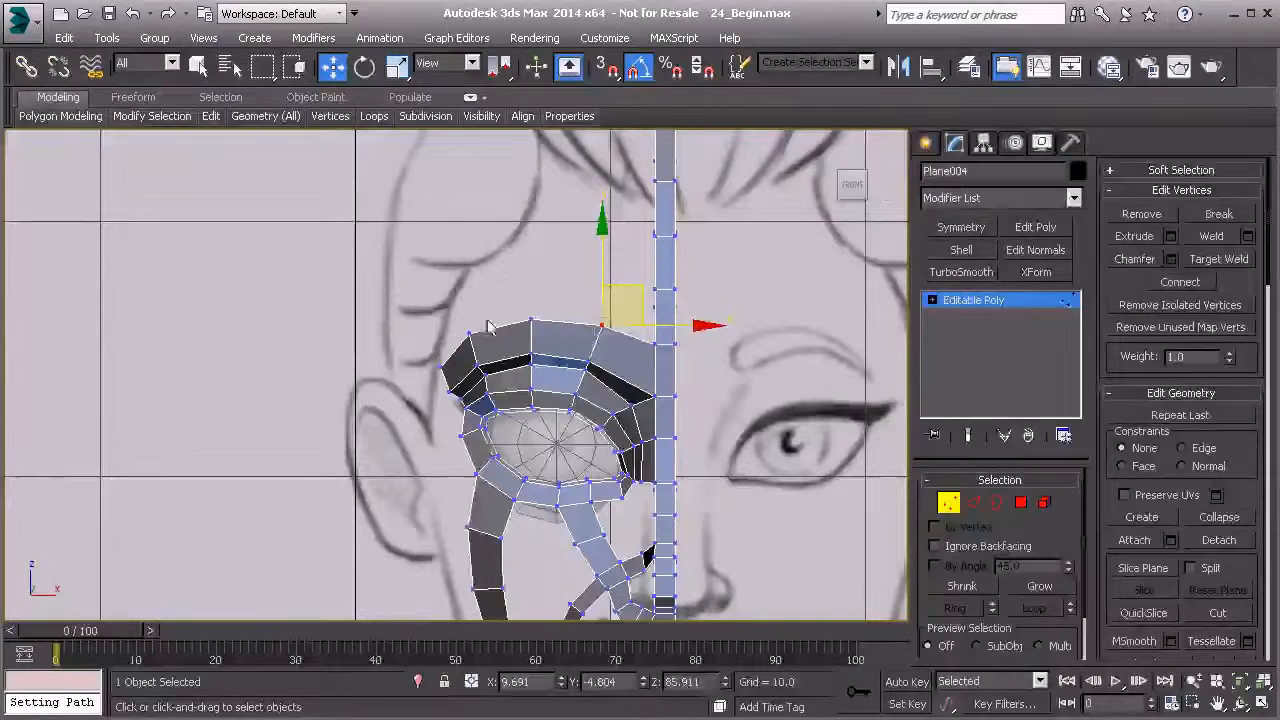
{"action": "middle_click_drag", "start_coordinate": [545, 376], "coordinate": [538, 328]}
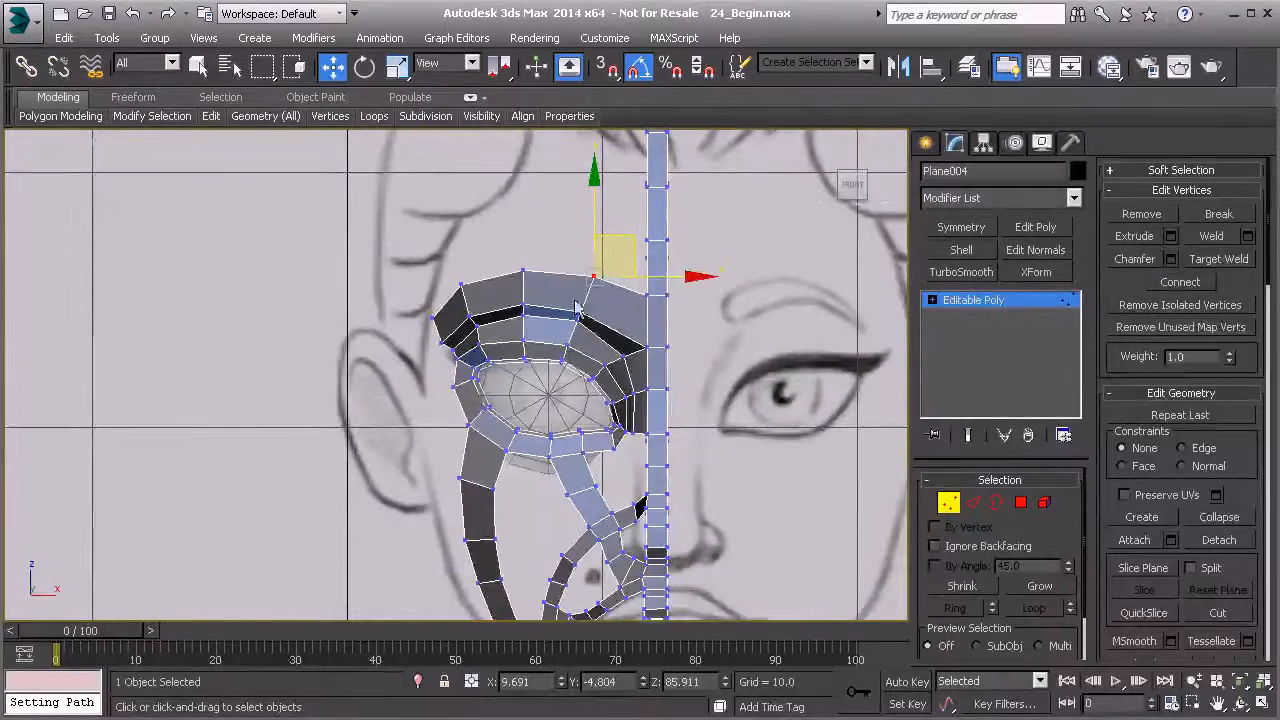
{"action": "scroll", "coordinate": [625, 360], "scroll_direction": "up", "scroll_amount": 2}
{"action": "scroll", "coordinate": [625, 360], "scroll_direction": "down", "scroll_amount": 2}
{"action": "mouse_move", "coordinate": [593, 379]}
{"action": "middle_mouse_down"}
{"action": "mouse_move", "coordinate": [587, 287]}
{"action": "mouse_move", "coordinate": [560, 427]}
{"action": "middle_mouse_up"}
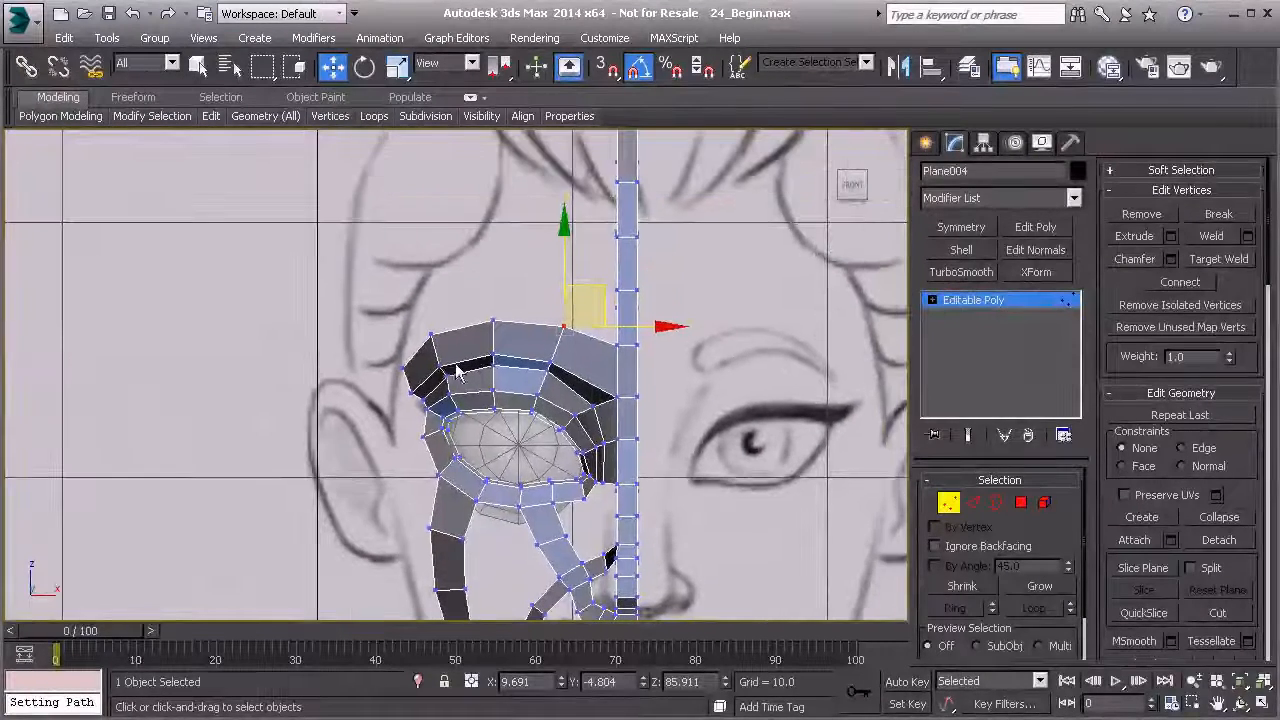
{"action": "scroll", "coordinate": [425, 380], "scroll_direction": "up", "scroll_amount": 5}
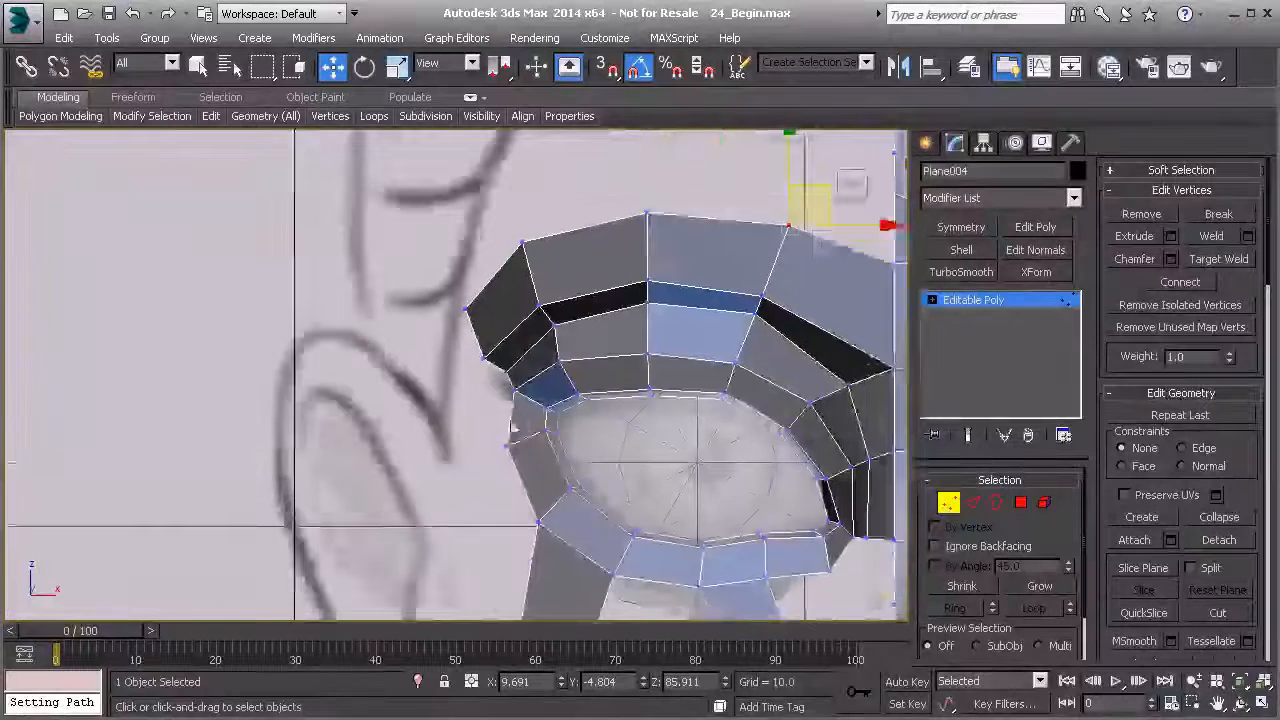
Extrude the eye ring's two outer-corner edges outward and target-weld the upper new vertex to the brow strip.
{"action": "scroll", "coordinate": [529, 420], "scroll_direction": "down", "scroll_amount": 1}
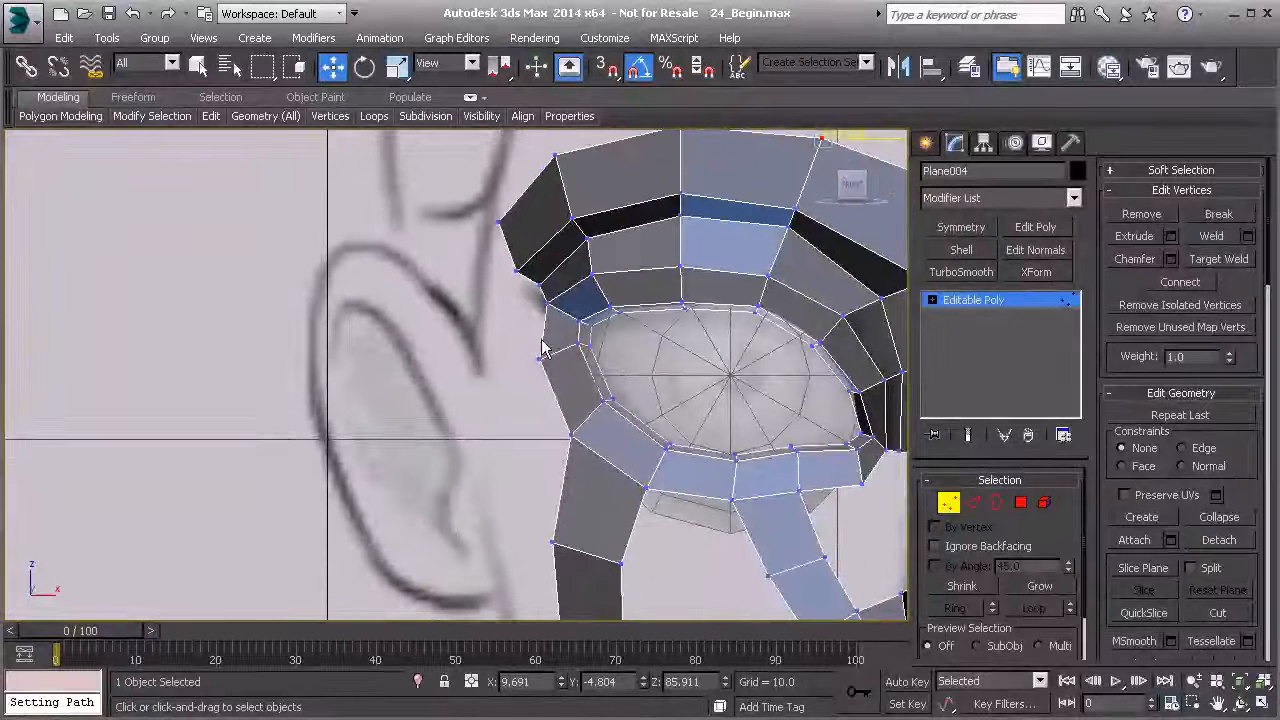
{"action": "key", "text": "2"}
{"action": "left_click", "coordinate": [558, 396], "text": "ctrl"}
{"action": "left_click_drag", "start_coordinate": [617, 365], "coordinate": [523, 330], "text": "shift"}
{"action": "right_click", "coordinate": [507, 303]}
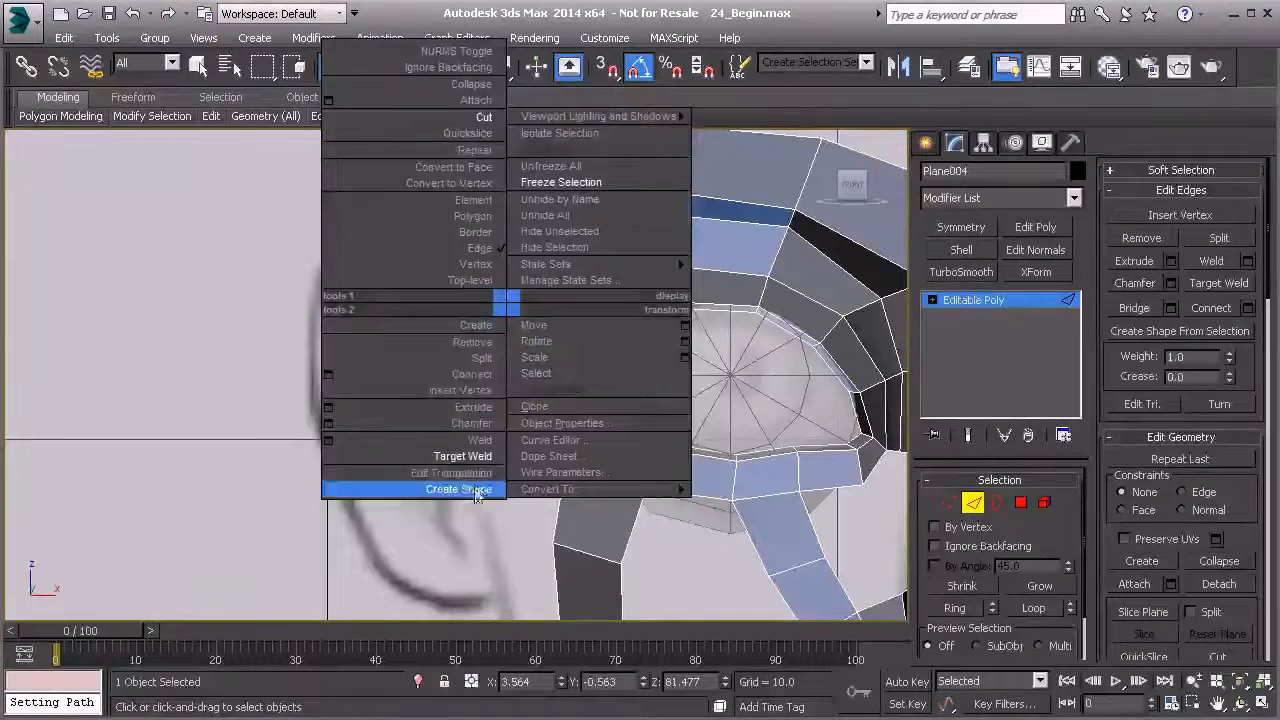
{"action": "left_click", "coordinate": [475, 264]}
{"action": "right_click", "coordinate": [442, 318]}
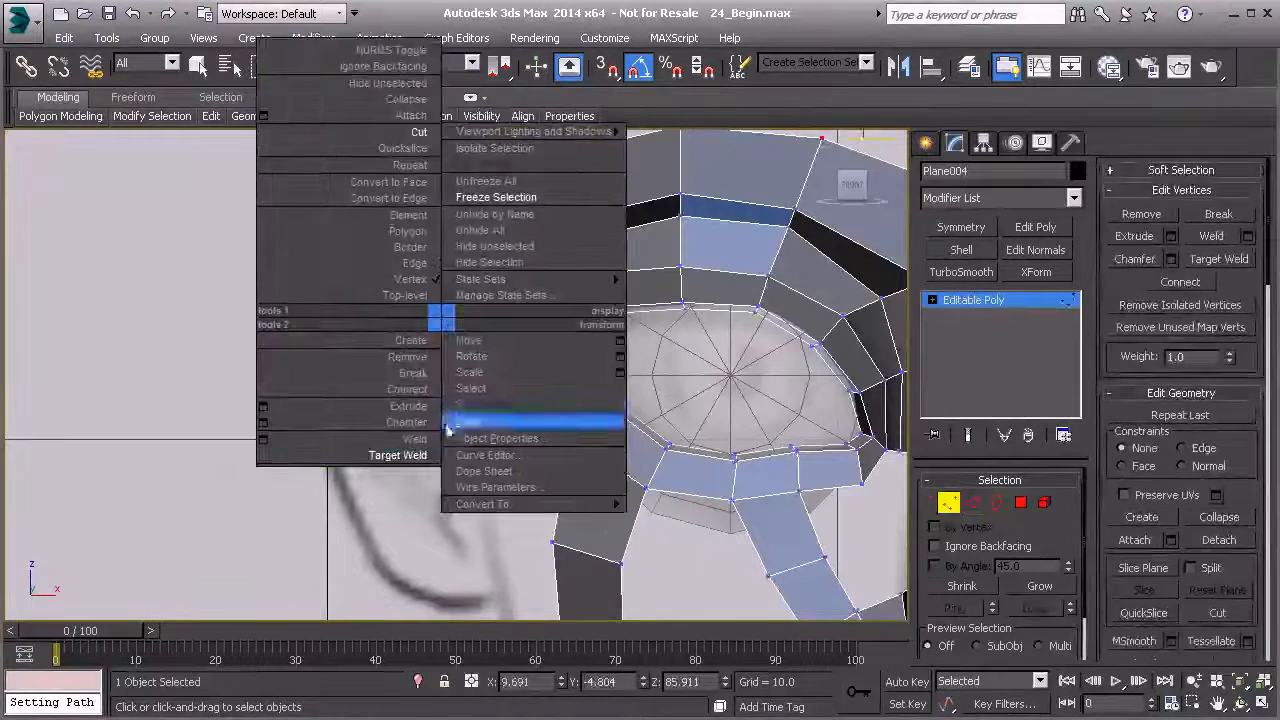
{"action": "left_click", "coordinate": [398, 455]}
{"action": "left_click", "coordinate": [538, 292]}
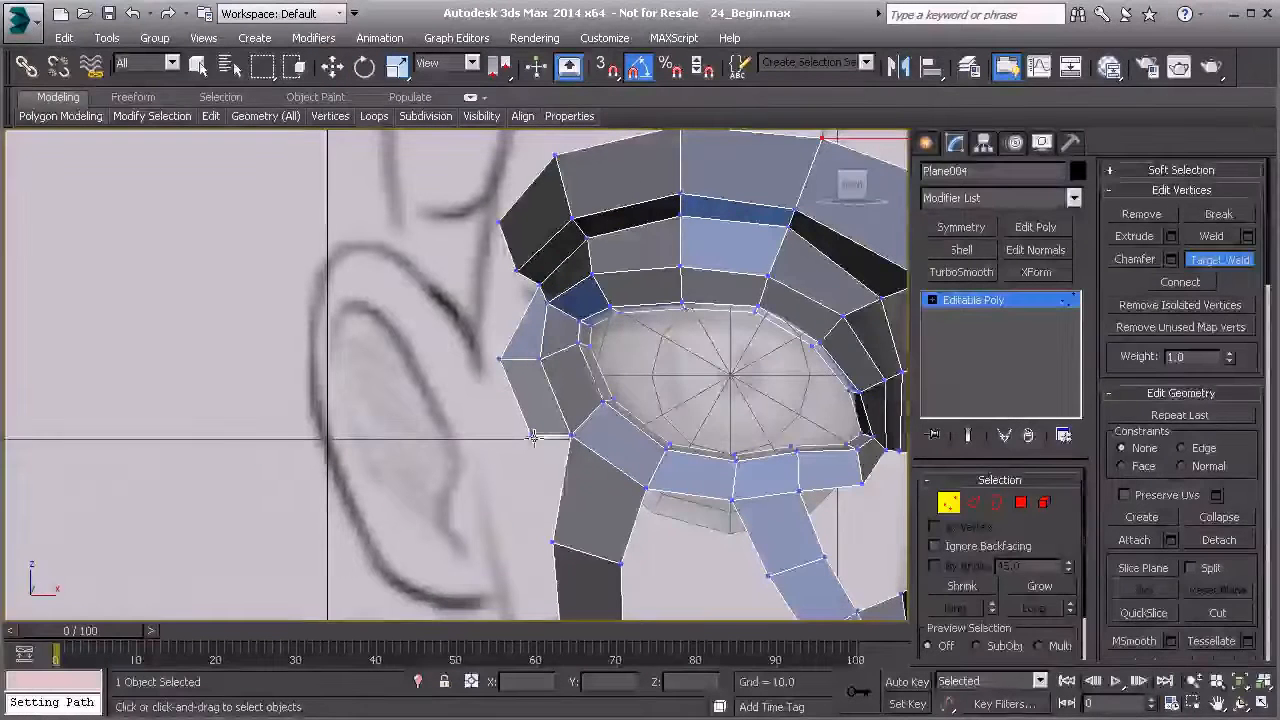
Target-weld the extruded strip's lower vertex to the cheek strip's upper outer vertex.
{"action": "middle_click_drag", "start_coordinate": [647, 468], "coordinate": [570, 416]}
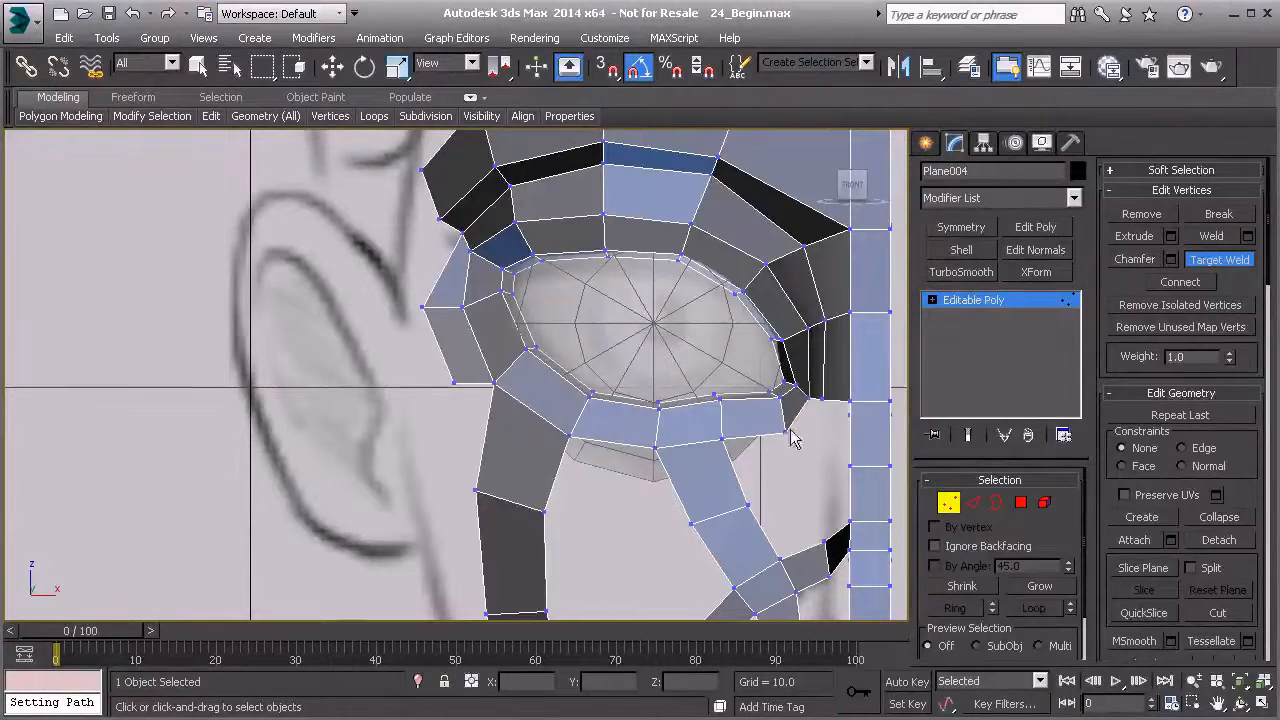
{"action": "middle_click_drag", "start_coordinate": [746, 470], "coordinate": [634, 415]}
{"action": "key", "text": "p"}
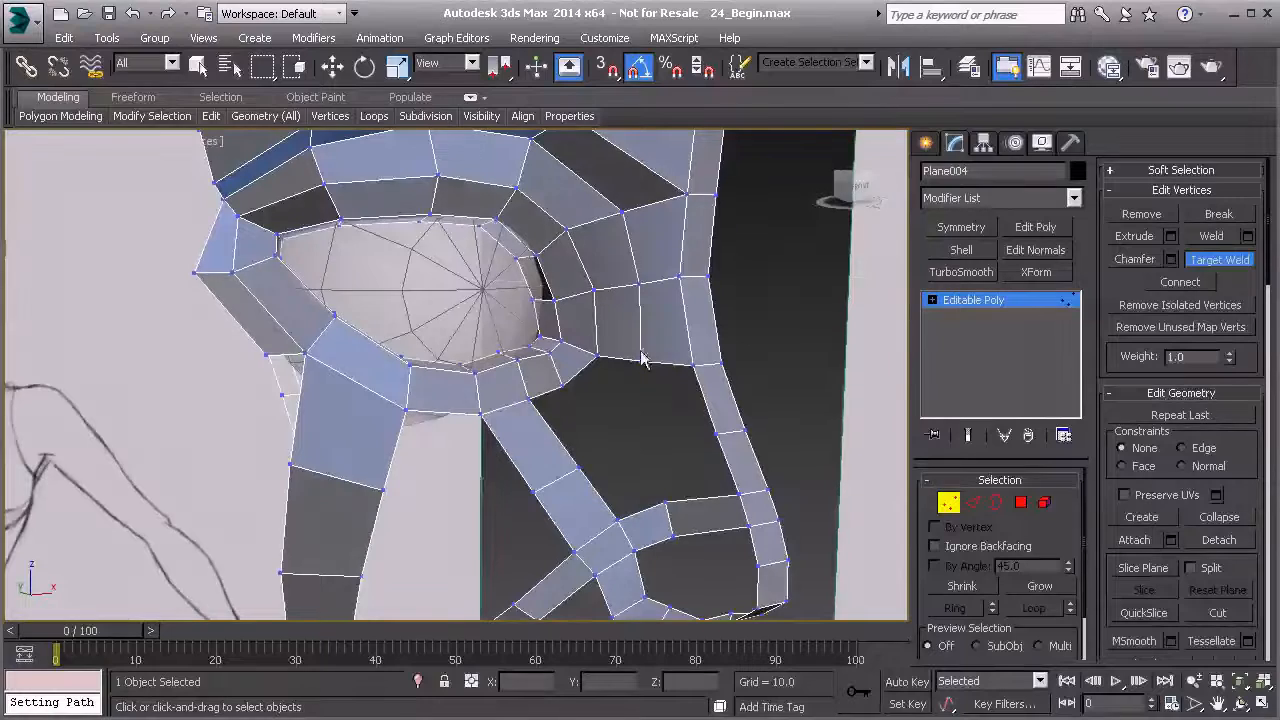
{"action": "scroll", "coordinate": [586, 419], "scroll_direction": "down", "scroll_amount": 6}
{"action": "middle_click_drag", "start_coordinate": [517, 407], "coordinate": [367, 417], "text": "alt"}
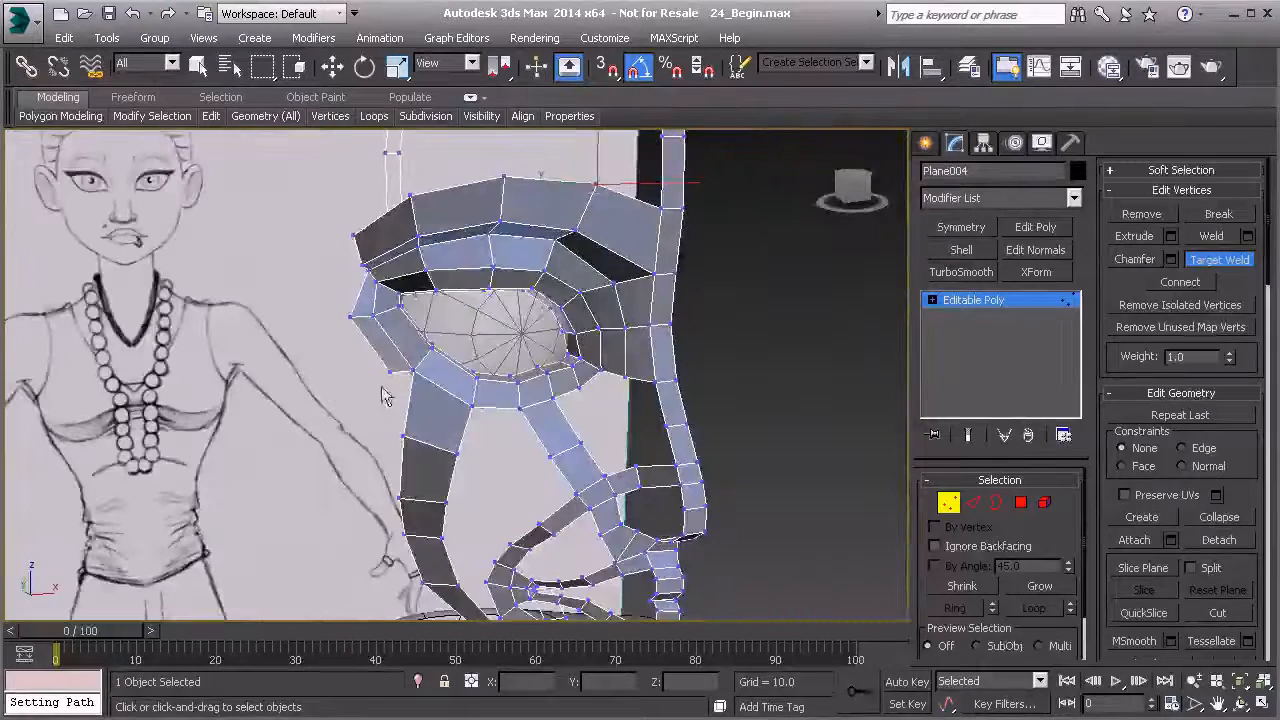
{"action": "right_click", "coordinate": [377, 468]}
{"action": "right_click", "coordinate": [374, 479]}
{"action": "left_click", "coordinate": [348, 569]}
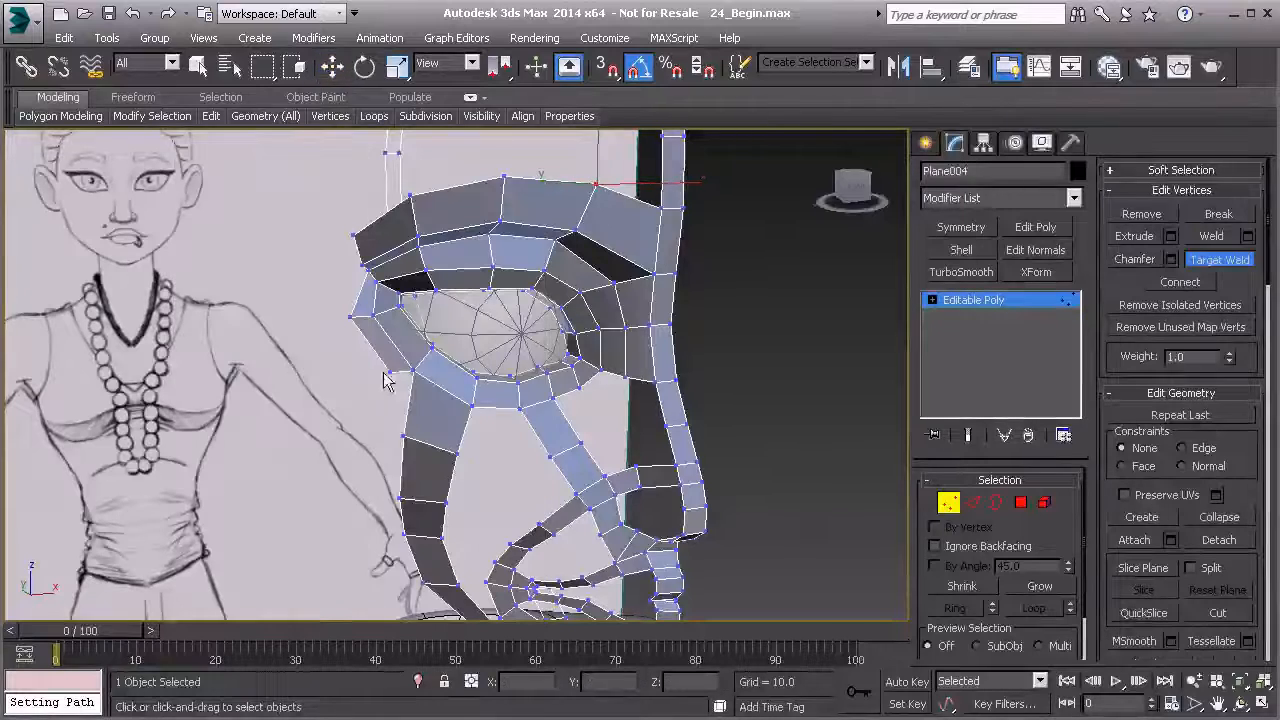
{"action": "right_click", "coordinate": [390, 403]}
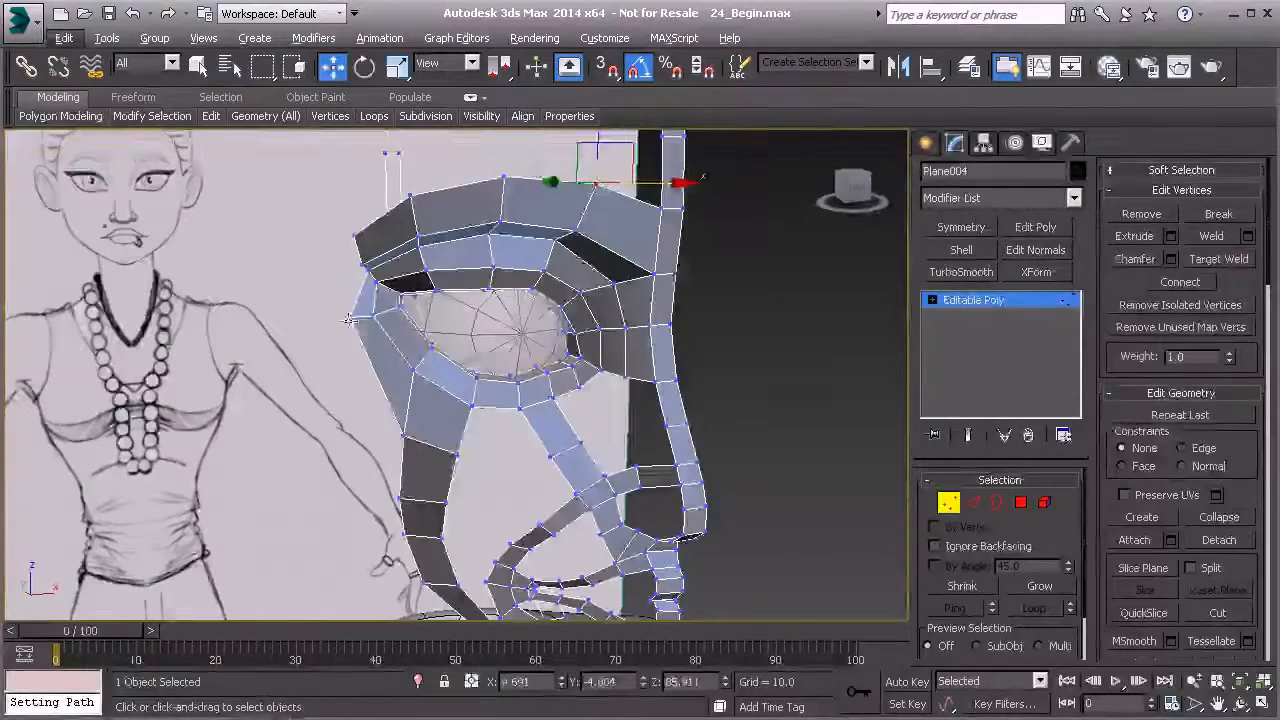
Move the outermost vertex beside the eye back in the perspective view and slightly inward in the front view.
{"action": "middle_click_drag", "start_coordinate": [390, 403], "coordinate": [447, 298], "text": "alt"}
{"action": "left_click_drag", "start_coordinate": [313, 318], "coordinate": [261, 323]}
{"action": "middle_click_drag", "start_coordinate": [274, 326], "coordinate": [385, 322], "text": "alt"}
{"action": "scroll", "coordinate": [390, 325], "scroll_direction": "up", "scroll_amount": 3}
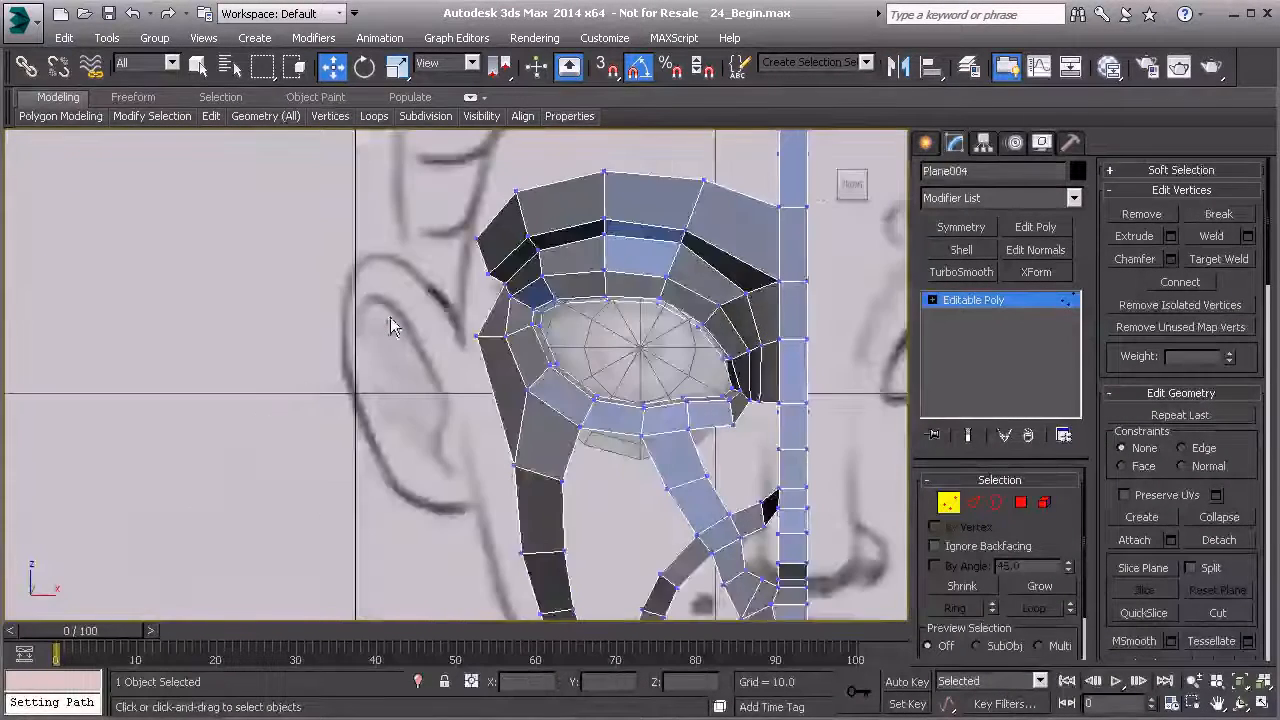
{"action": "scroll", "coordinate": [474, 351], "scroll_direction": "up", "scroll_amount": 3}
{"action": "left_click", "coordinate": [473, 360]}
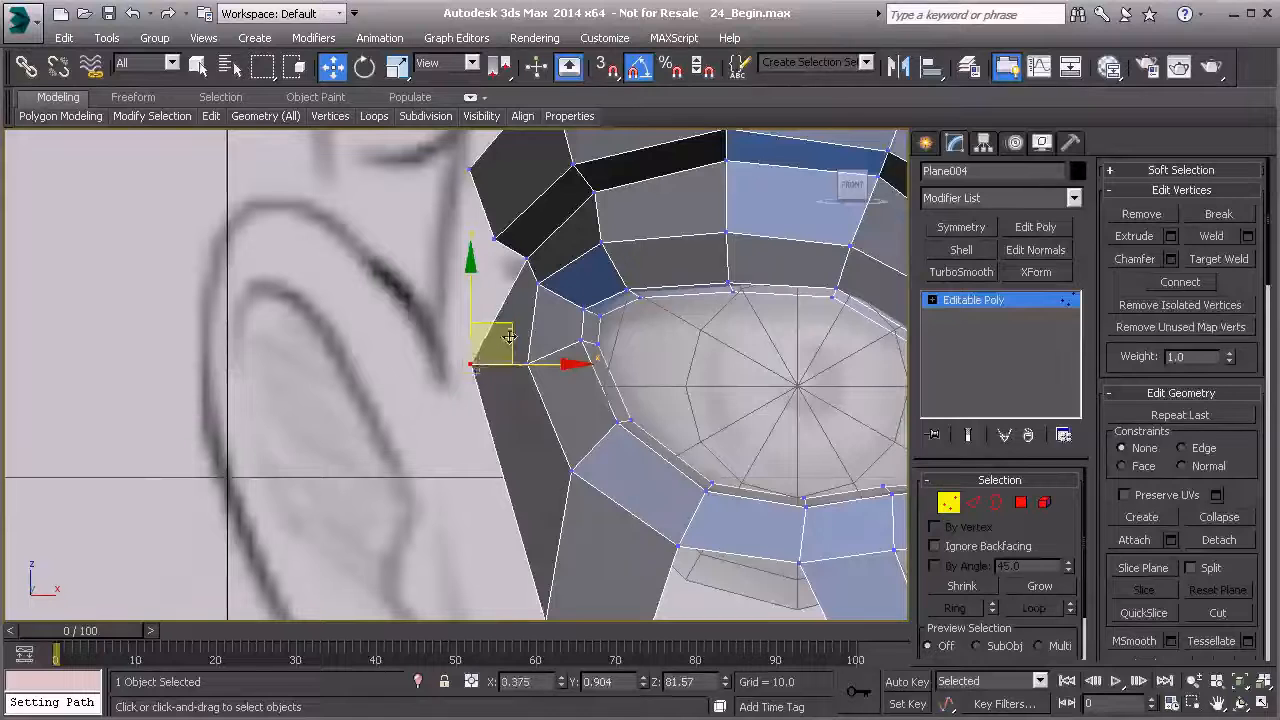
{"action": "left_click_drag", "start_coordinate": [508, 334], "coordinate": [526, 343]}
{"action": "middle_click_drag", "start_coordinate": [530, 343], "coordinate": [449, 364], "text": "alt"}
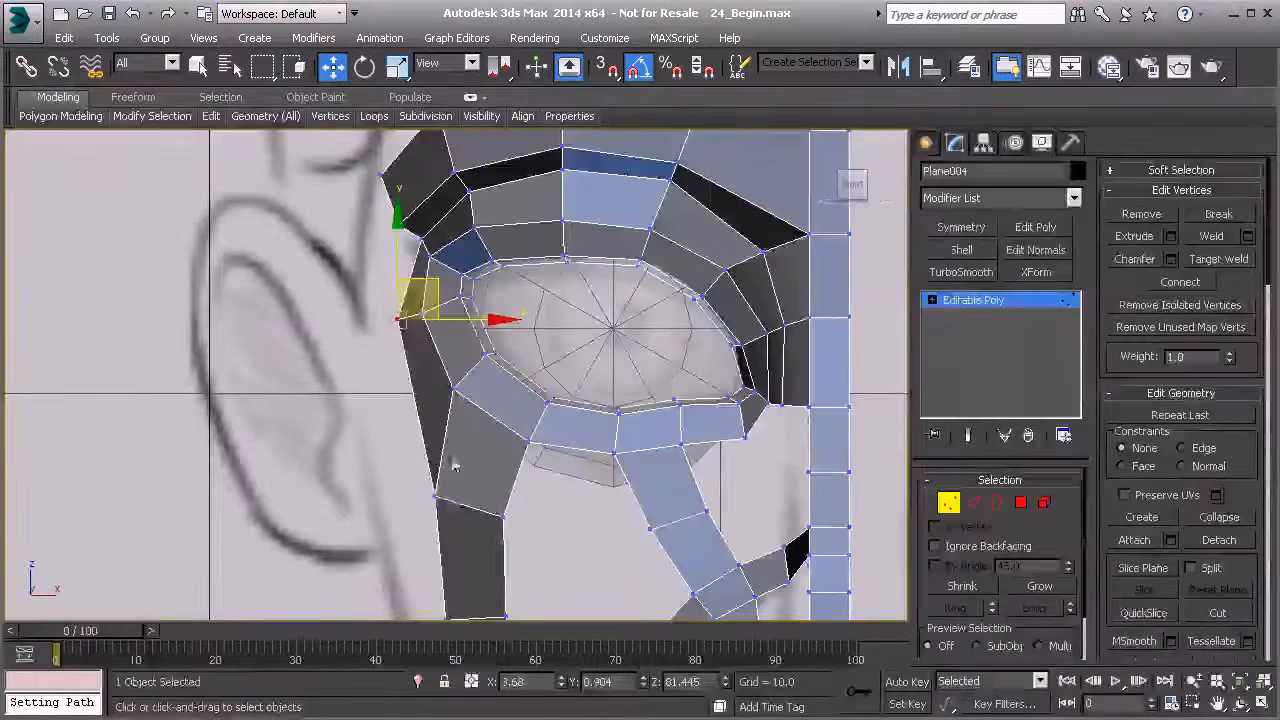
Raise the two upper cross-edge vertices of the cheek strip to even out the polygons below the eye's outer corner.
{"action": "left_click", "coordinate": [438, 496]}
{"action": "left_click_drag", "start_coordinate": [458, 476], "coordinate": [550, 463]}
{"action": "left_click", "coordinate": [422, 464]}
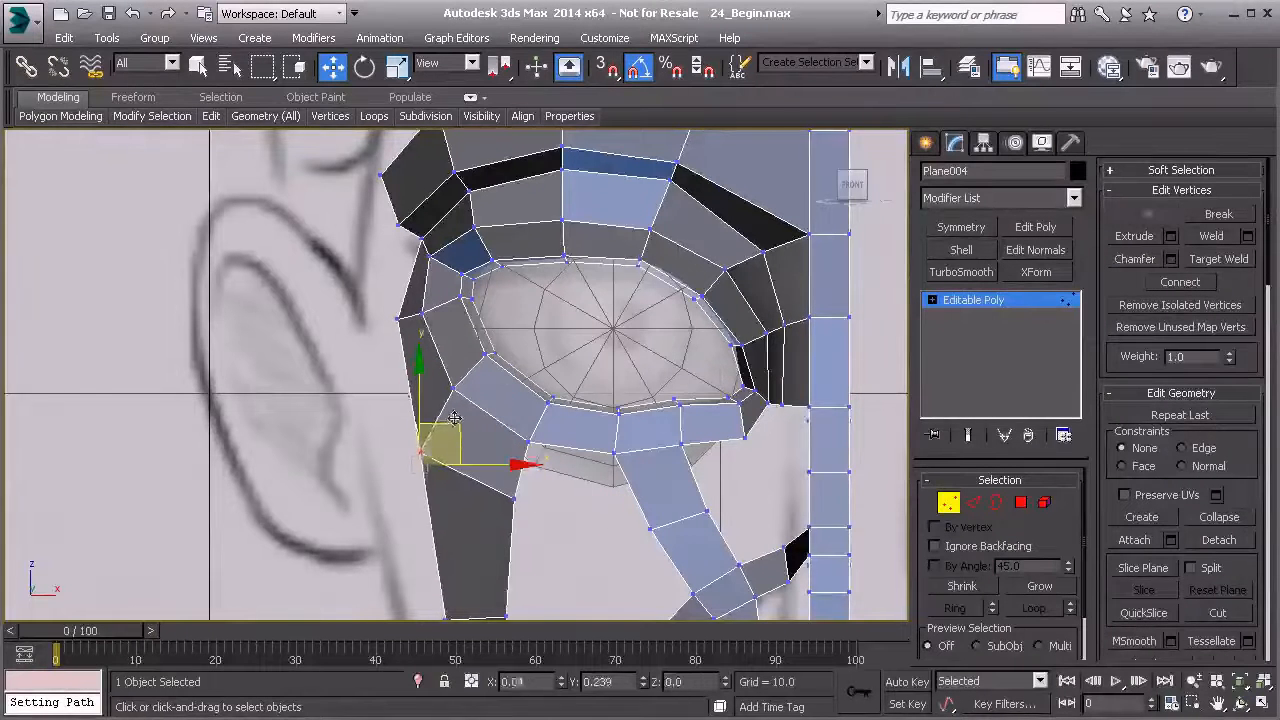
{"action": "left_click_drag", "start_coordinate": [456, 418], "coordinate": [453, 419]}
{"action": "middle_click_drag", "start_coordinate": [533, 480], "coordinate": [484, 431]}
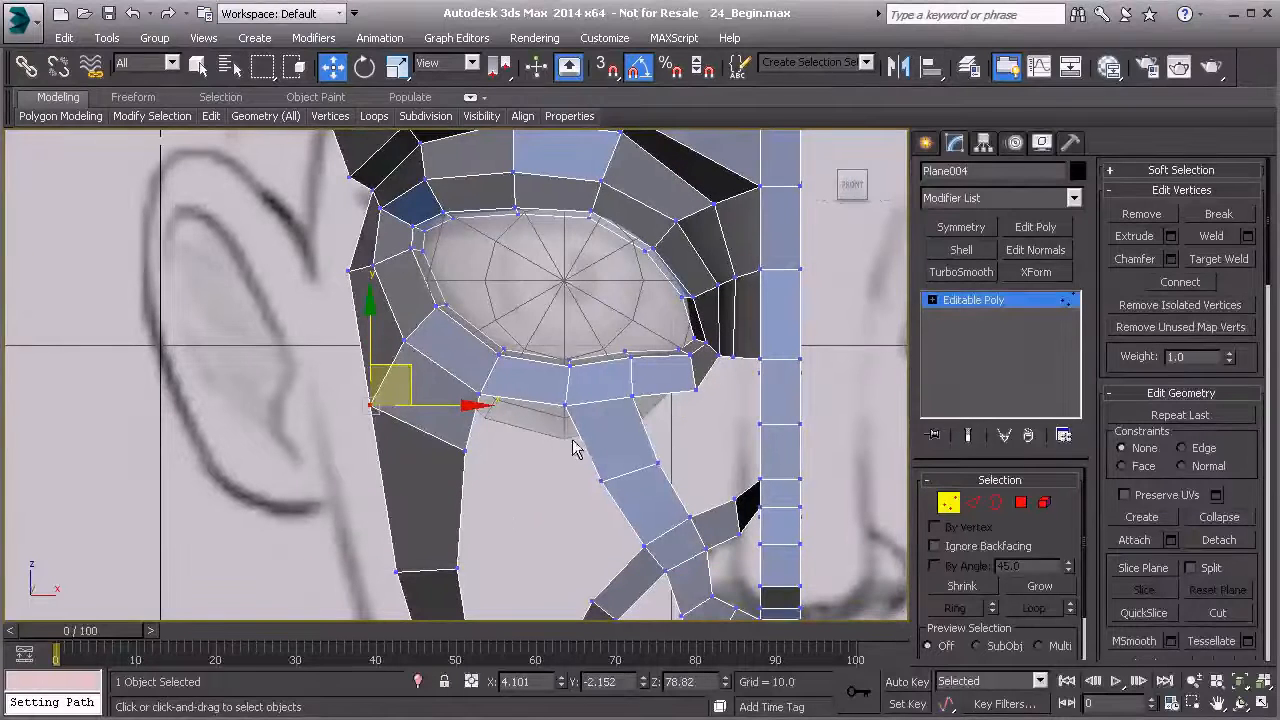
Bridge the cheek strip's upper inner edge to the facing edge of the nose strip beneath the eye.
{"action": "left_click", "coordinate": [640, 478]}
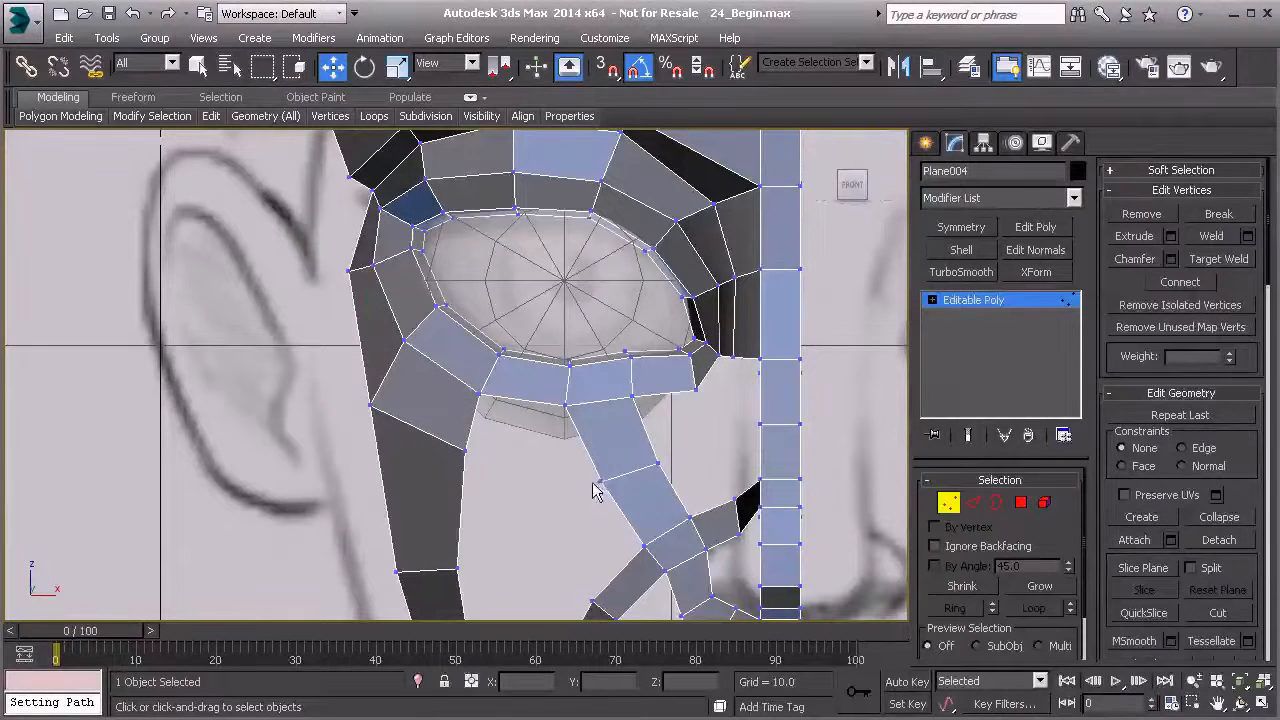
{"action": "key", "text": "2"}
{"action": "left_click", "coordinate": [585, 440]}
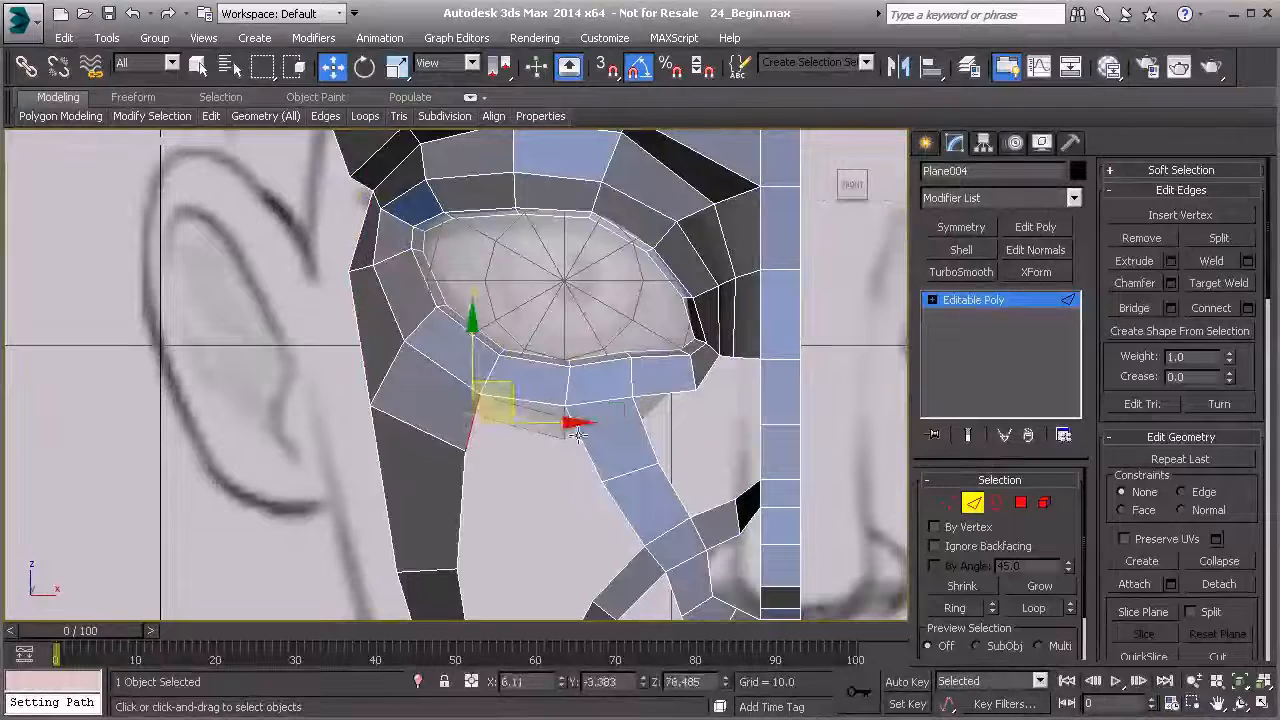
{"action": "left_click", "coordinate": [1116, 304]}
Extrude the eye ring's lower inner-corner edges and target-weld the open end vertices to the neighbouring strips.
{"action": "middle_click_drag", "start_coordinate": [660, 443], "coordinate": [470, 362], "text": "alt"}
{"action": "left_click", "coordinate": [463, 325]}
{"action": "left_click_drag", "start_coordinate": [447, 327], "coordinate": [480, 338], "text": "shift"}
{"action": "middle_click_drag", "start_coordinate": [480, 338], "coordinate": [631, 337], "text": "alt"}
{"action": "key", "text": "1"}
{"action": "right_click", "coordinate": [630, 330]}
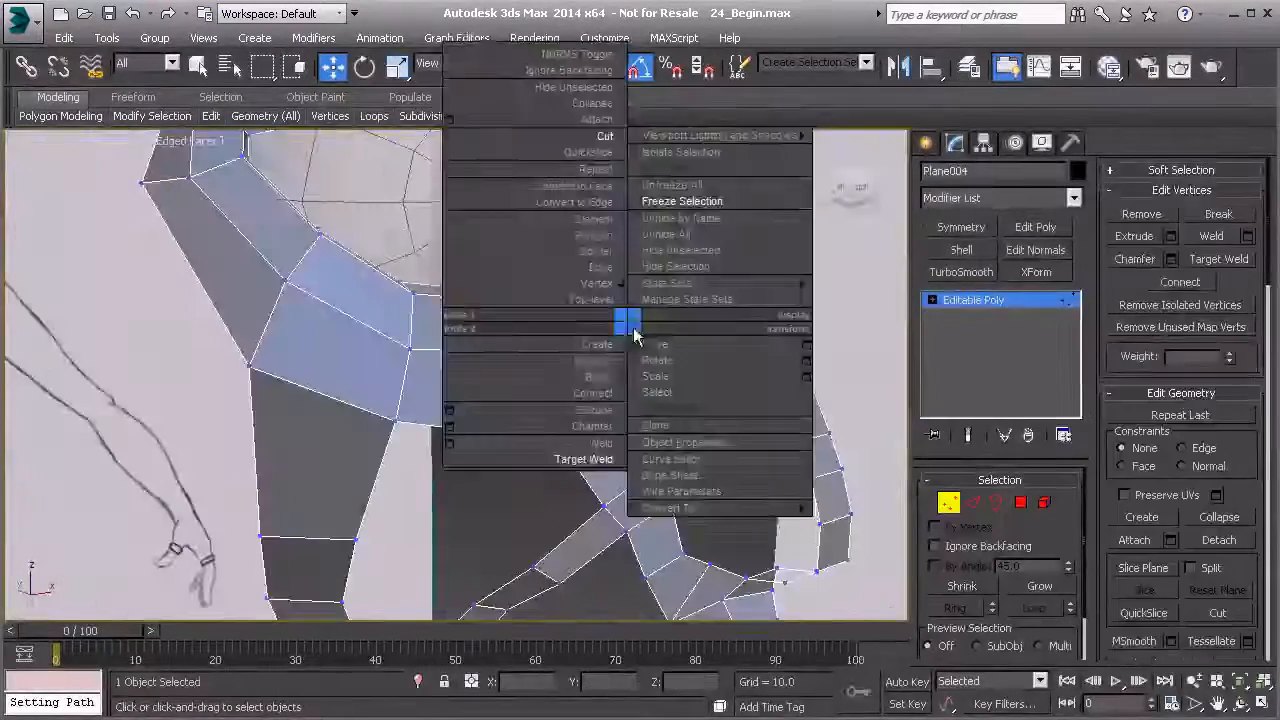
{"action": "left_click", "coordinate": [603, 459]}
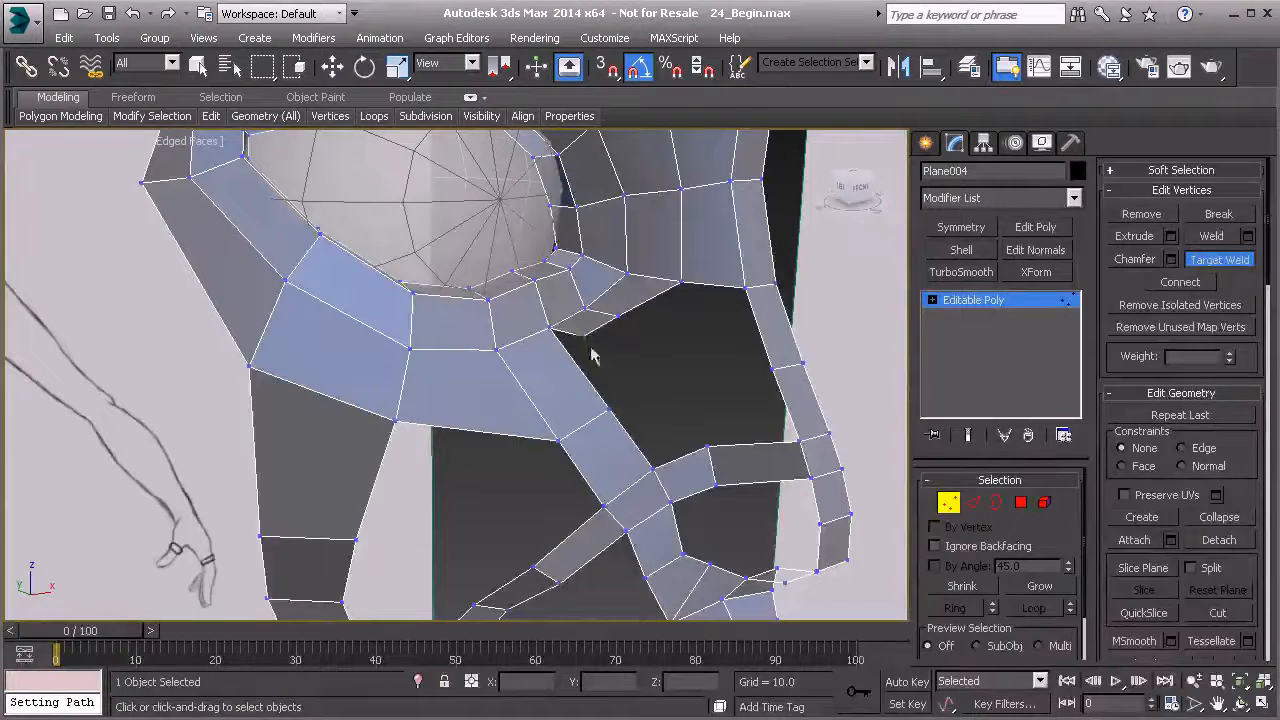
Move the new inner-corner vertex down and toward the nose, and raise the eye-ring vertex just above it.
{"action": "key", "text": "w"}
{"action": "left_click", "coordinate": [619, 316]}
{"action": "middle_click_drag", "start_coordinate": [619, 316], "coordinate": [574, 294], "text": "alt"}
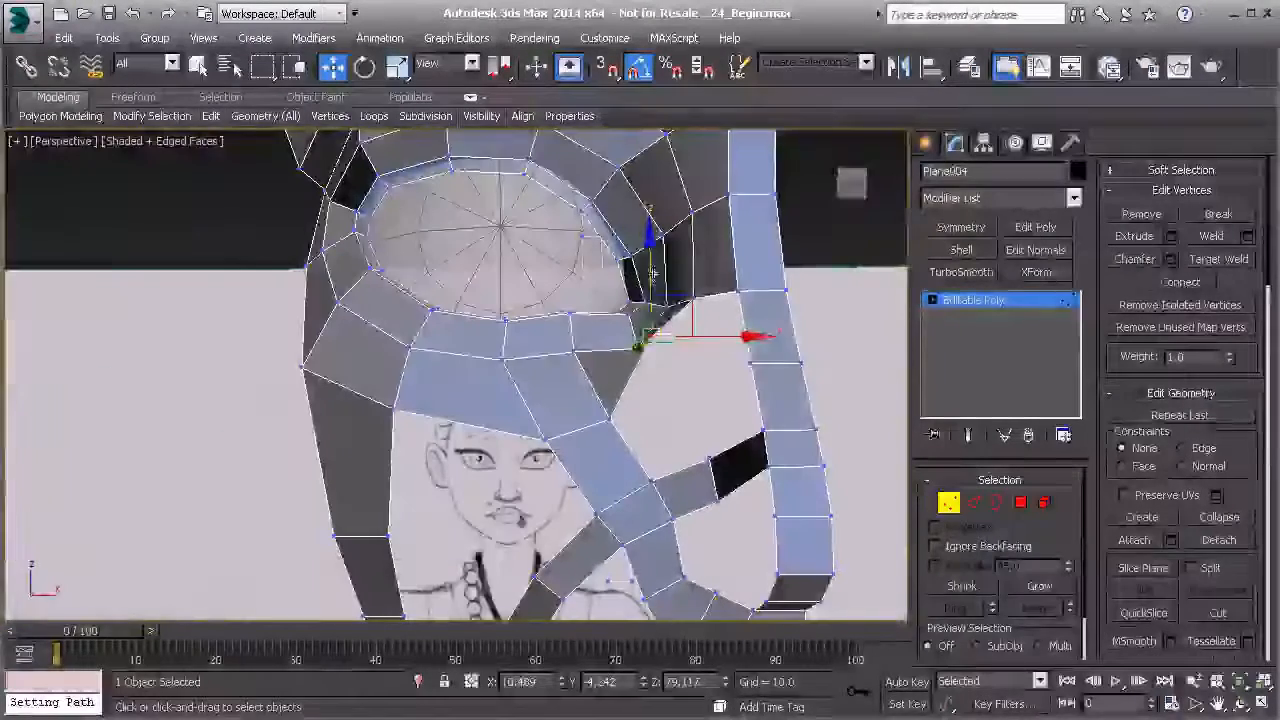
{"action": "left_click", "coordinate": [651, 298]}
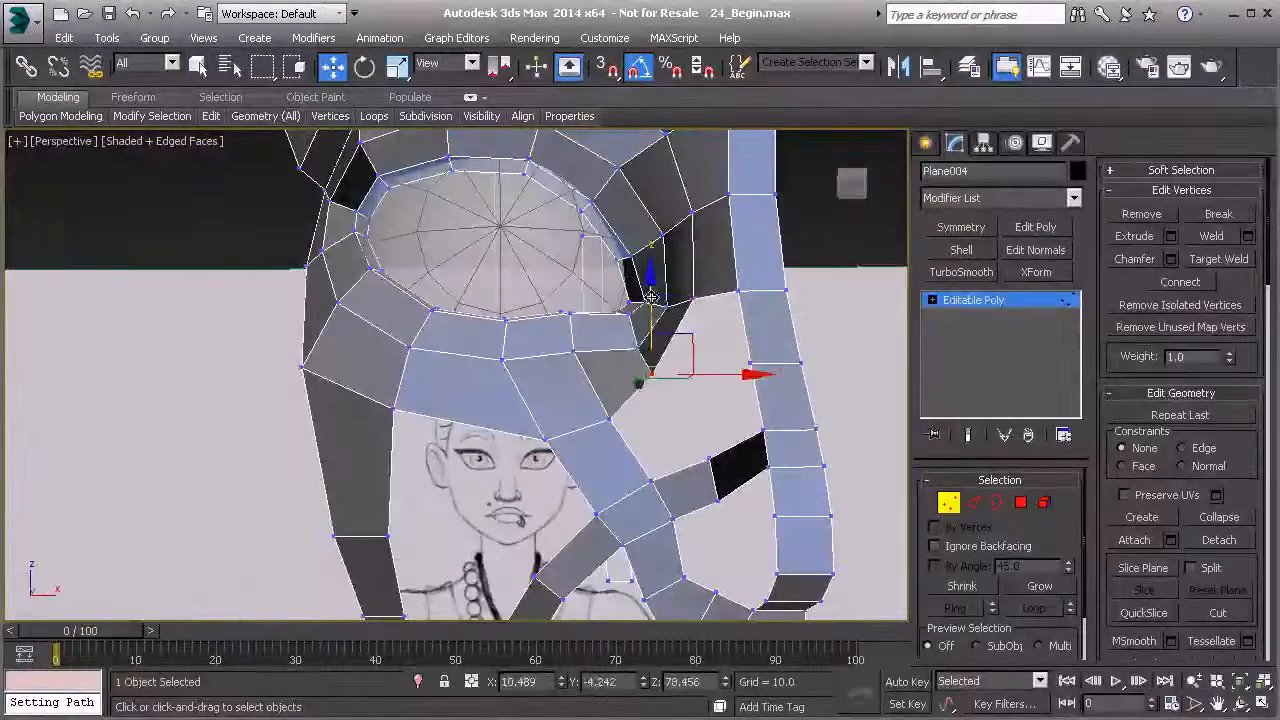
{"action": "key", "text": "f"}
{"action": "scroll", "coordinate": [655, 376], "scroll_direction": "up", "scroll_amount": 4}
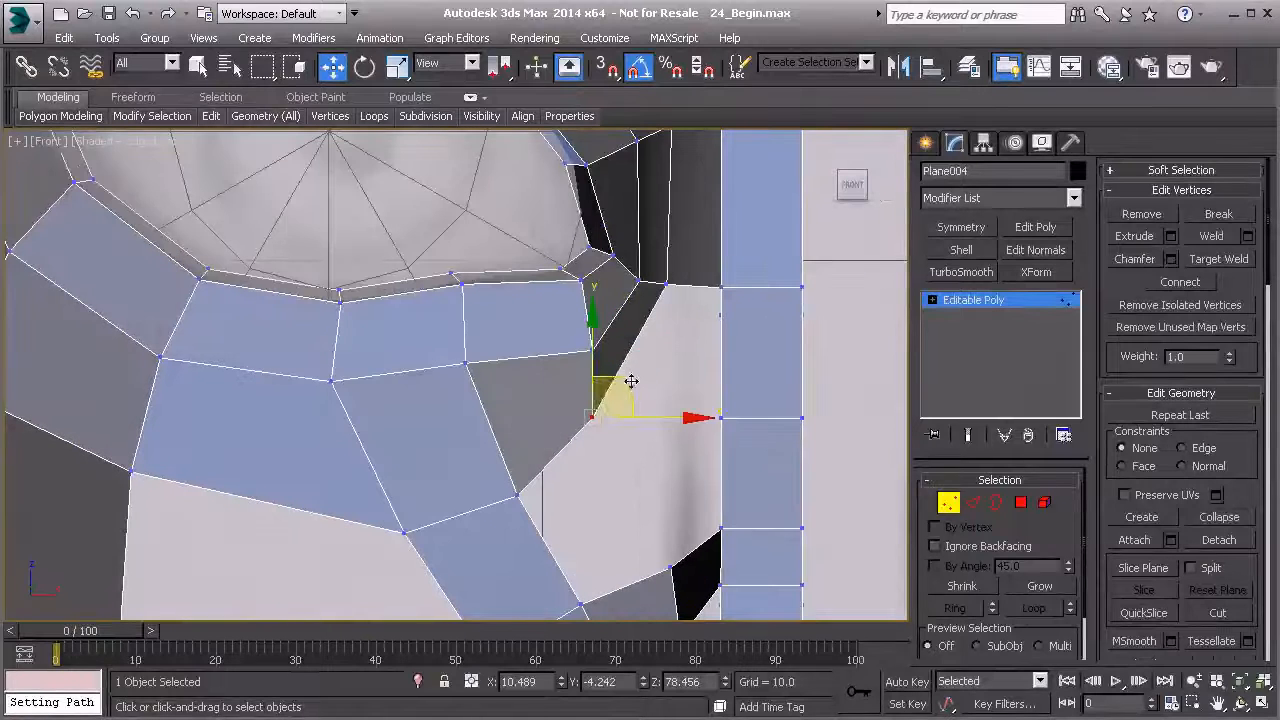
{"action": "left_click", "coordinate": [627, 392]}
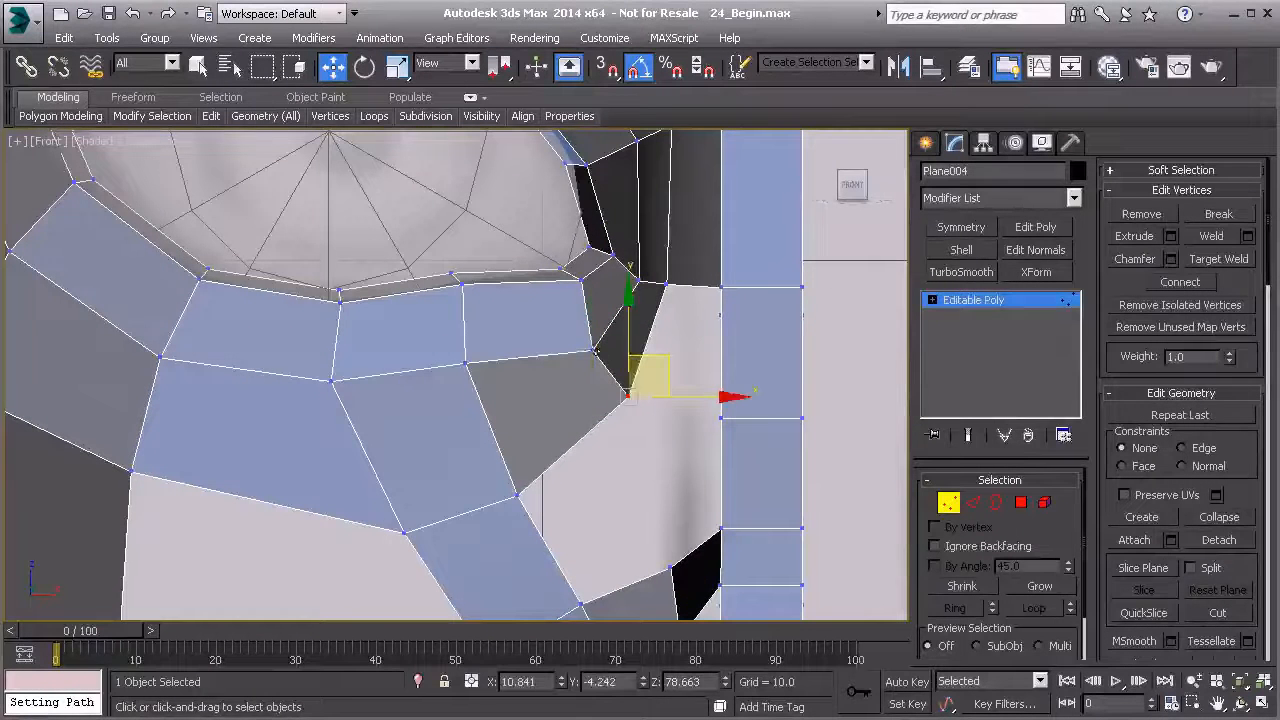
{"action": "left_click_drag", "start_coordinate": [626, 313], "coordinate": [621, 297]}
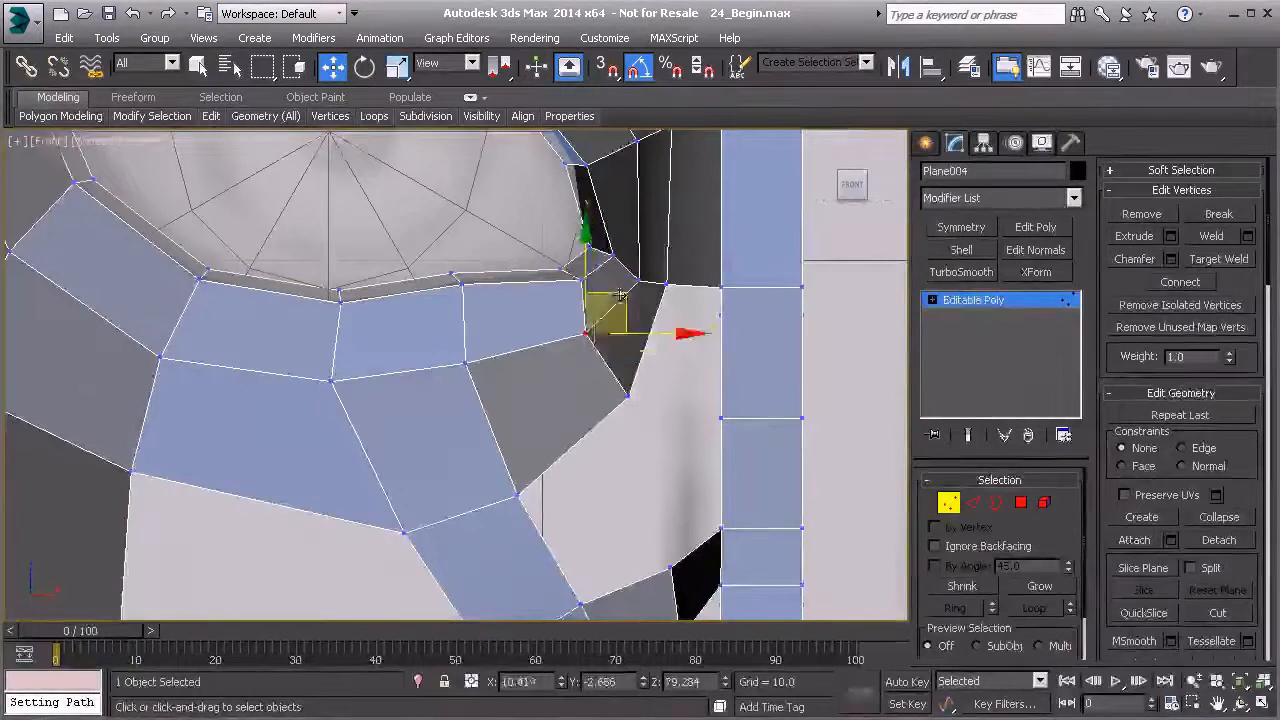
Move the two vertices below the eye where the nose strip begins up and outward to follow the eye ring's curve.
{"action": "middle_click_drag", "start_coordinate": [551, 316], "coordinate": [629, 300]}
{"action": "left_click", "coordinate": [597, 473]}
{"action": "left_click_drag", "start_coordinate": [629, 441], "coordinate": [618, 406]}
{"action": "left_click", "coordinate": [480, 516]}
{"action": "left_click_drag", "start_coordinate": [521, 483], "coordinate": [433, 434]}
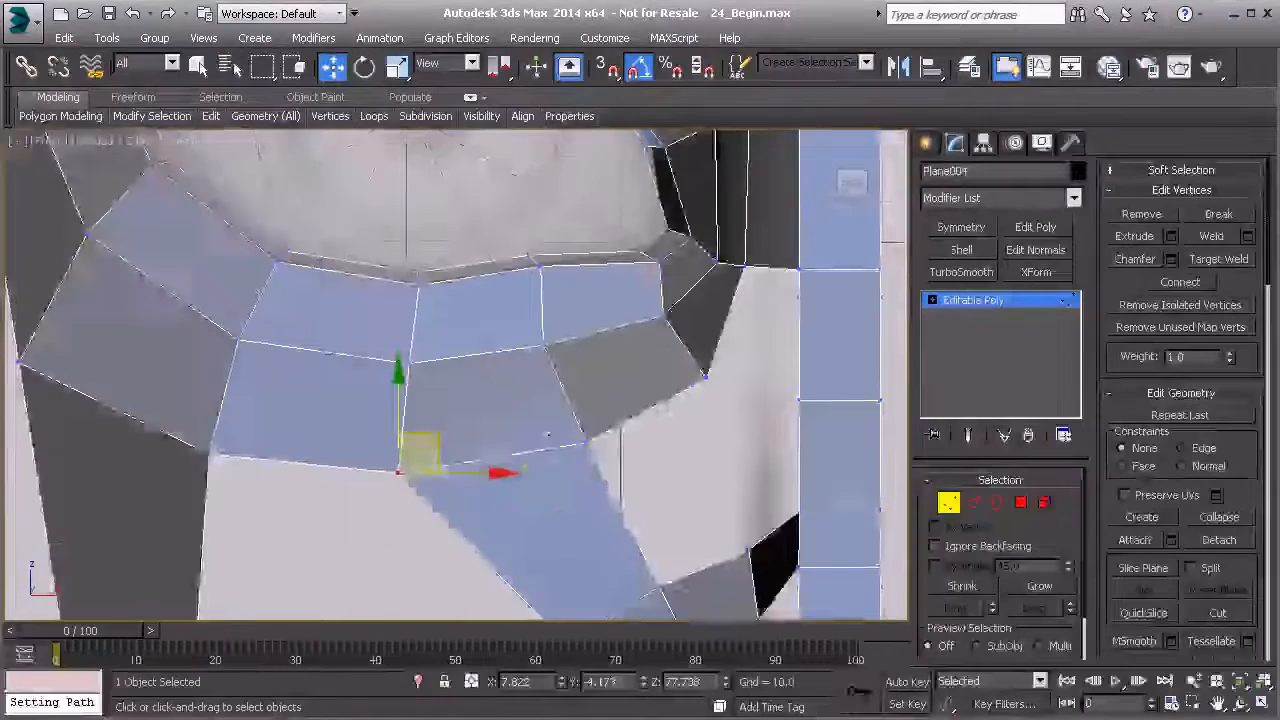
{"action": "scroll", "coordinate": [549, 422], "scroll_direction": "down", "scroll_amount": 3}
{"action": "middle_click_drag", "start_coordinate": [549, 422], "coordinate": [555, 422]}
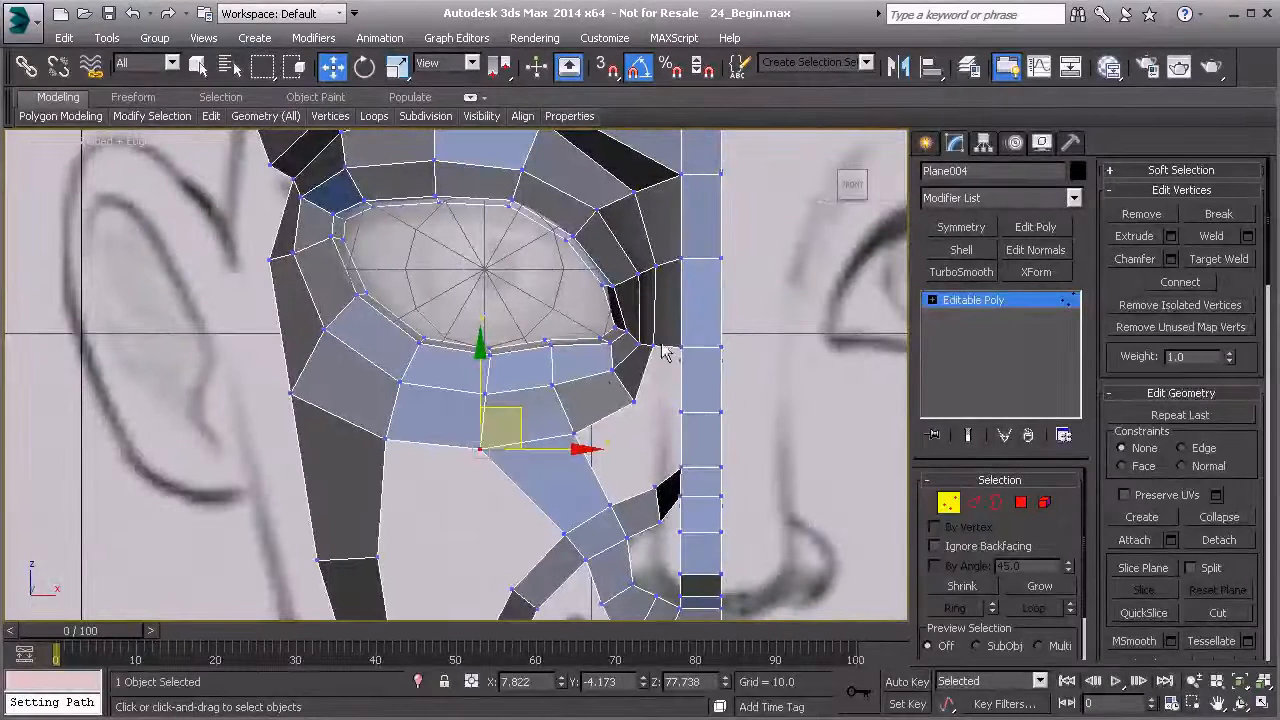
Nudge the inner-corner vertex upward in the front view and adjust the adjacent eye-ring vertex's depth in the perspective view.
{"action": "left_click", "coordinate": [634, 398]}
{"action": "left_click_drag", "start_coordinate": [672, 363], "coordinate": [657, 353]}
{"action": "middle_click_drag", "start_coordinate": [657, 353], "coordinate": [564, 388]}
{"action": "key", "text": "p"}
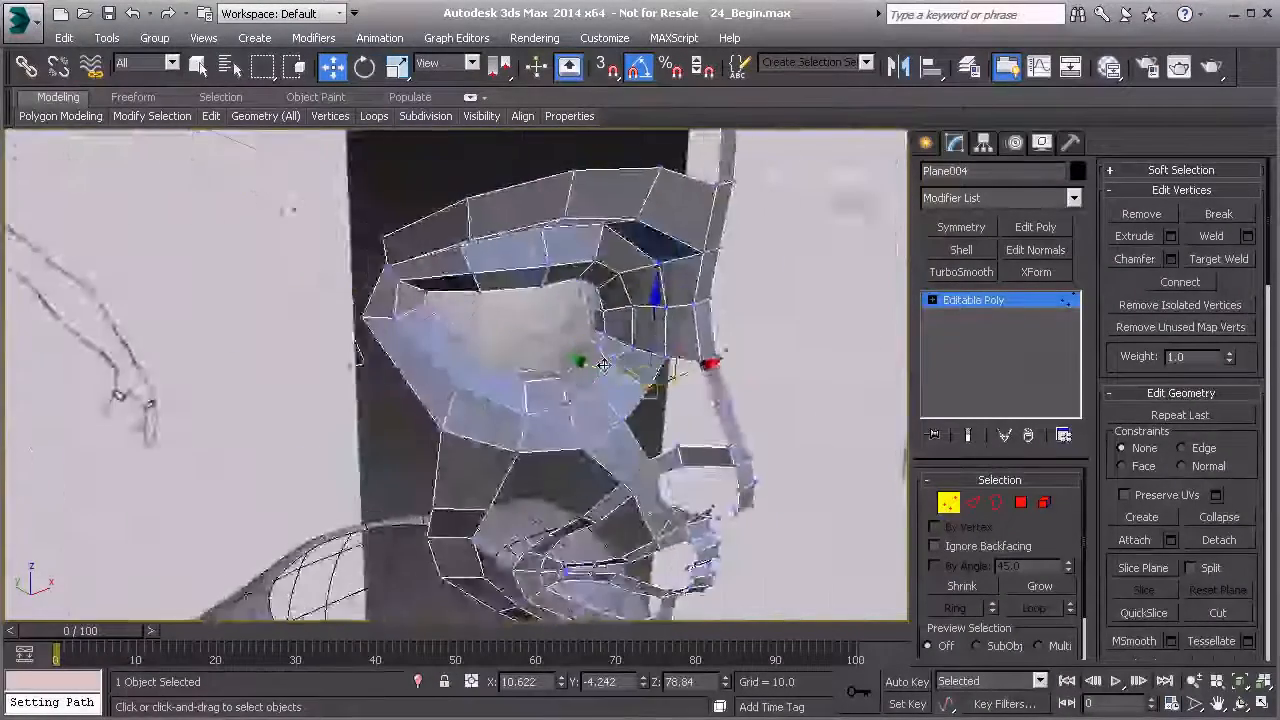
{"action": "scroll", "coordinate": [585, 360], "scroll_direction": "up", "scroll_amount": 4}
{"action": "left_click", "coordinate": [610, 357]}
{"action": "left_click_drag", "start_coordinate": [585, 351], "coordinate": [587, 352]}
Bridge the open edge at the eye's inner corner to the side edge of the nose bridge strip.
{"action": "middle_click_drag", "start_coordinate": [600, 356], "coordinate": [703, 414], "text": "alt"}
{"action": "scroll", "coordinate": [699, 386], "scroll_direction": "down", "scroll_amount": 4}
{"action": "key", "text": "2"}
{"action": "left_click", "coordinate": [790, 360]}
{"action": "middle_click_drag", "start_coordinate": [786, 440], "coordinate": [746, 470], "text": "alt"}
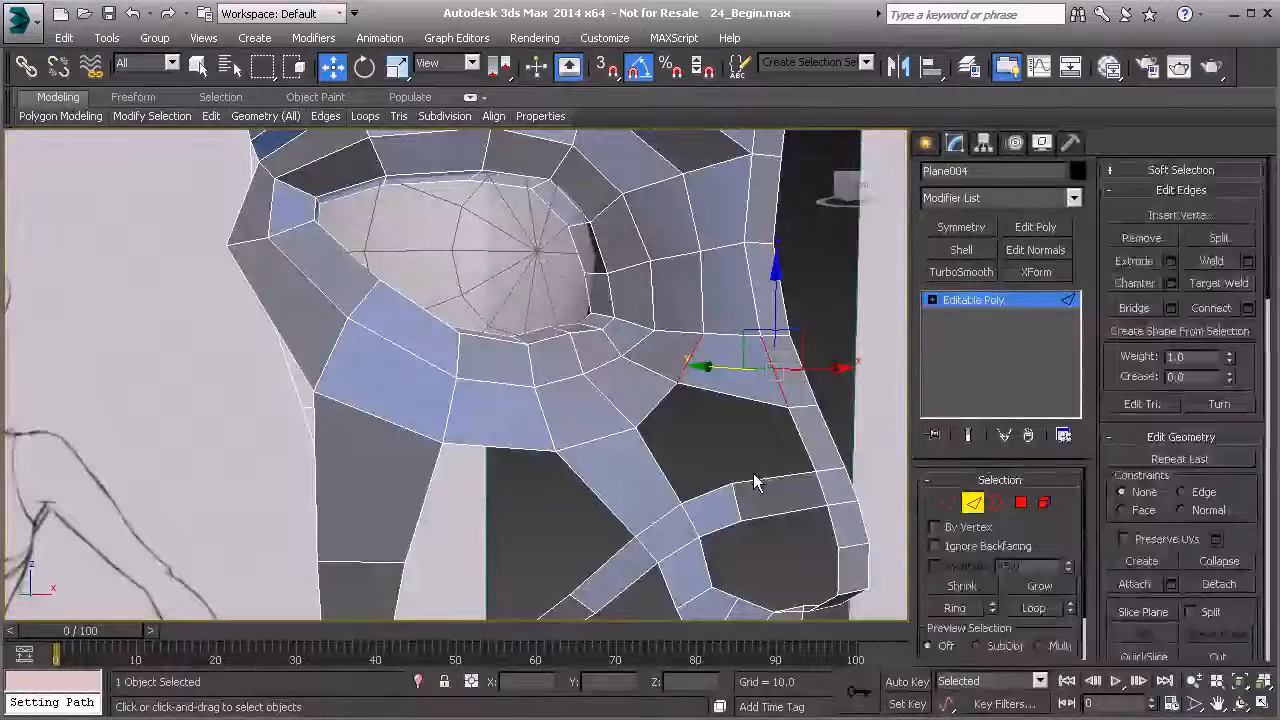
Cap the open border on the side of the nose and cut an edge from the nostril strip's vertex to the inner-corner vertex.
{"action": "key", "text": "3"}
{"action": "left_click", "coordinate": [697, 490]}
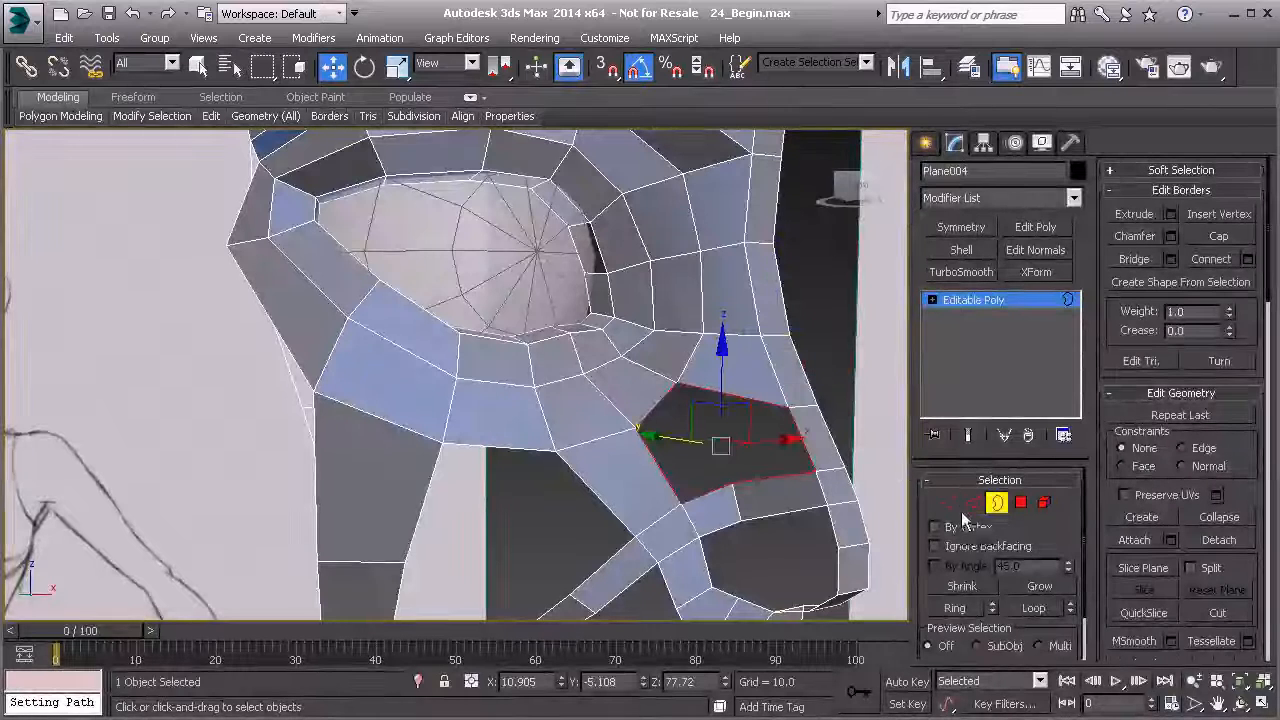
{"action": "left_click", "coordinate": [1229, 242]}
{"action": "key", "text": "1"}
{"action": "right_click", "coordinate": [690, 422]}
{"action": "left_click", "coordinate": [648, 228]}
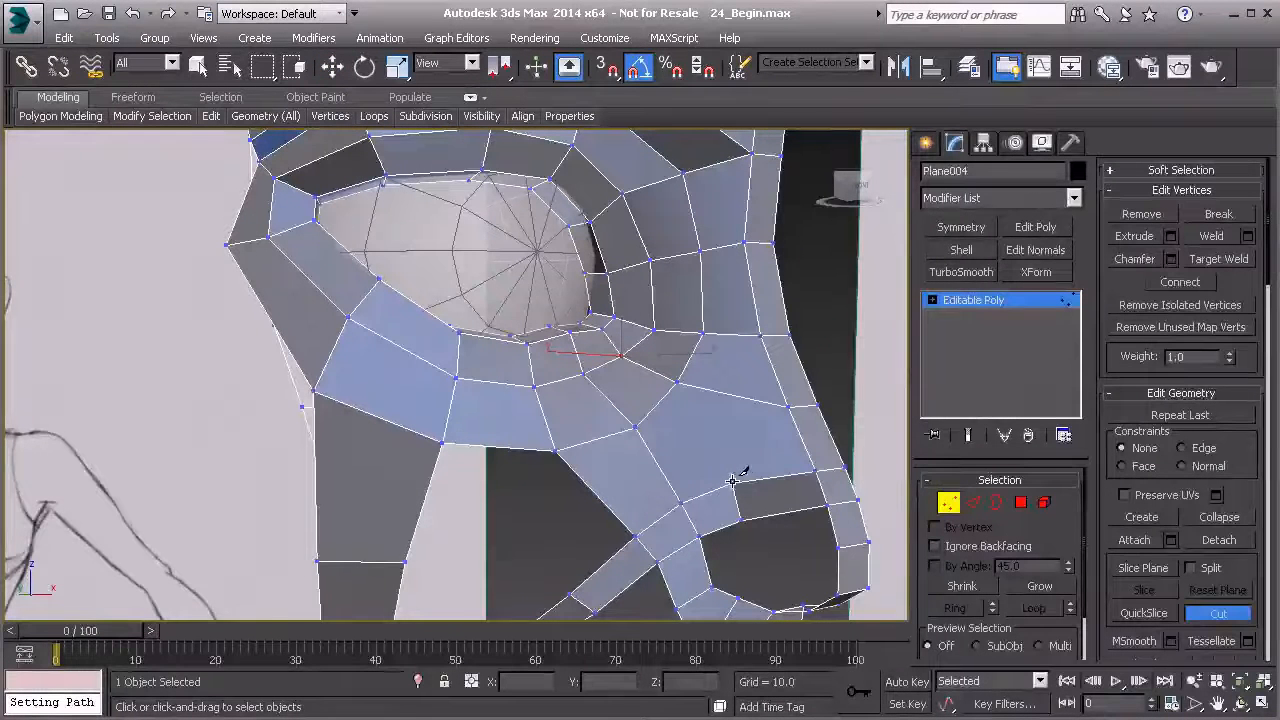
{"action": "left_click", "coordinate": [679, 384]}
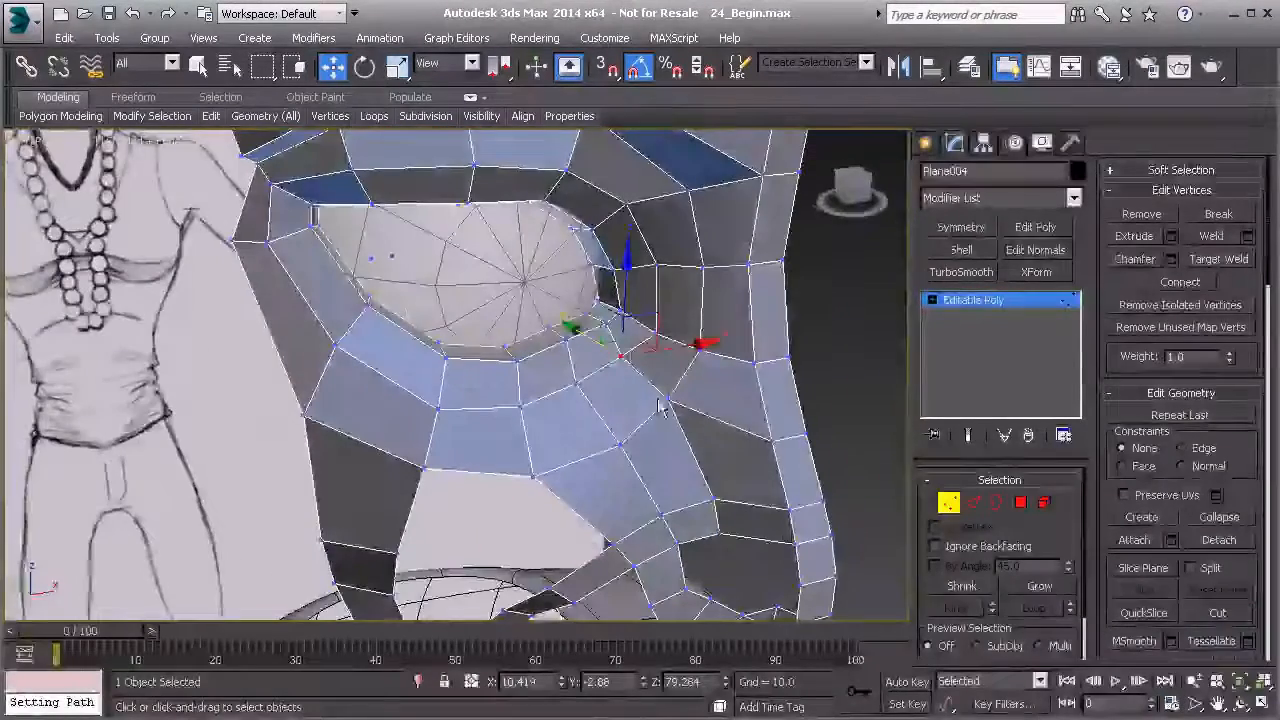
Shift the nostril strip's cross edge sideways to reshape the side of the nose.
{"action": "left_click", "coordinate": [666, 380]}
{"action": "middle_click_drag", "start_coordinate": [724, 422], "coordinate": [706, 383], "text": "alt"}
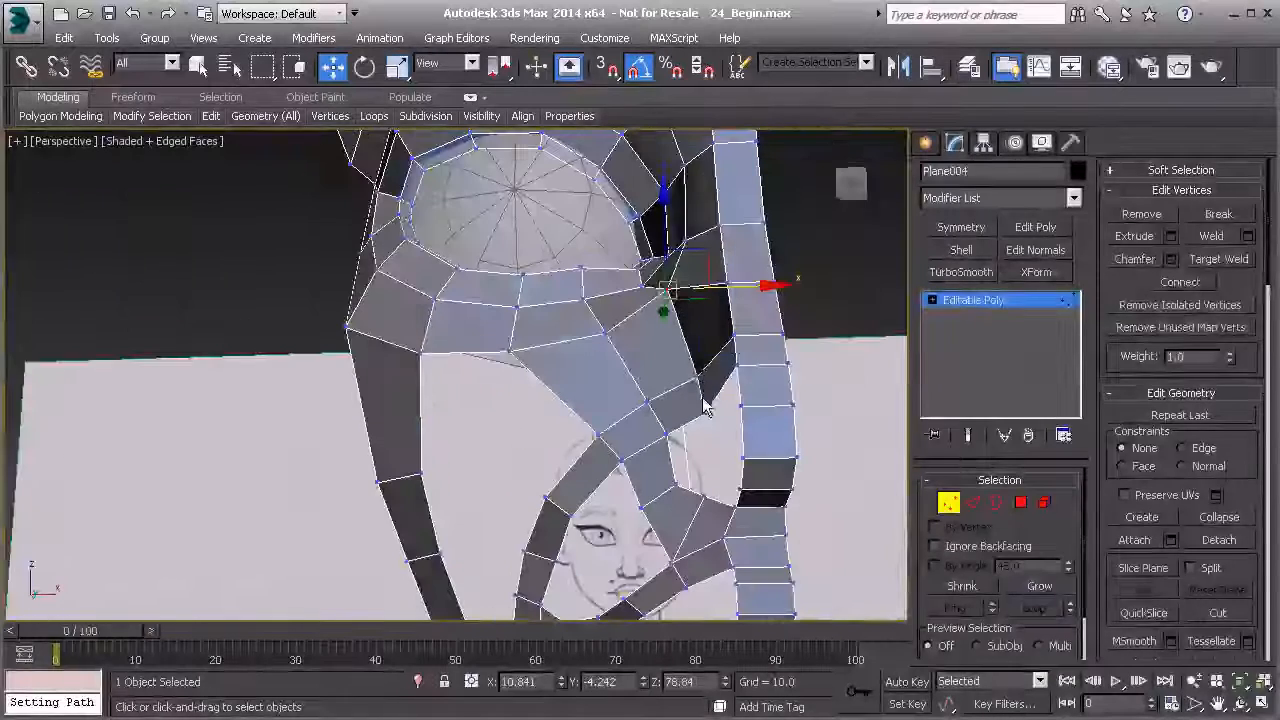
{"action": "key", "text": "2"}
{"action": "left_click_drag", "start_coordinate": [717, 397], "coordinate": [755, 397]}
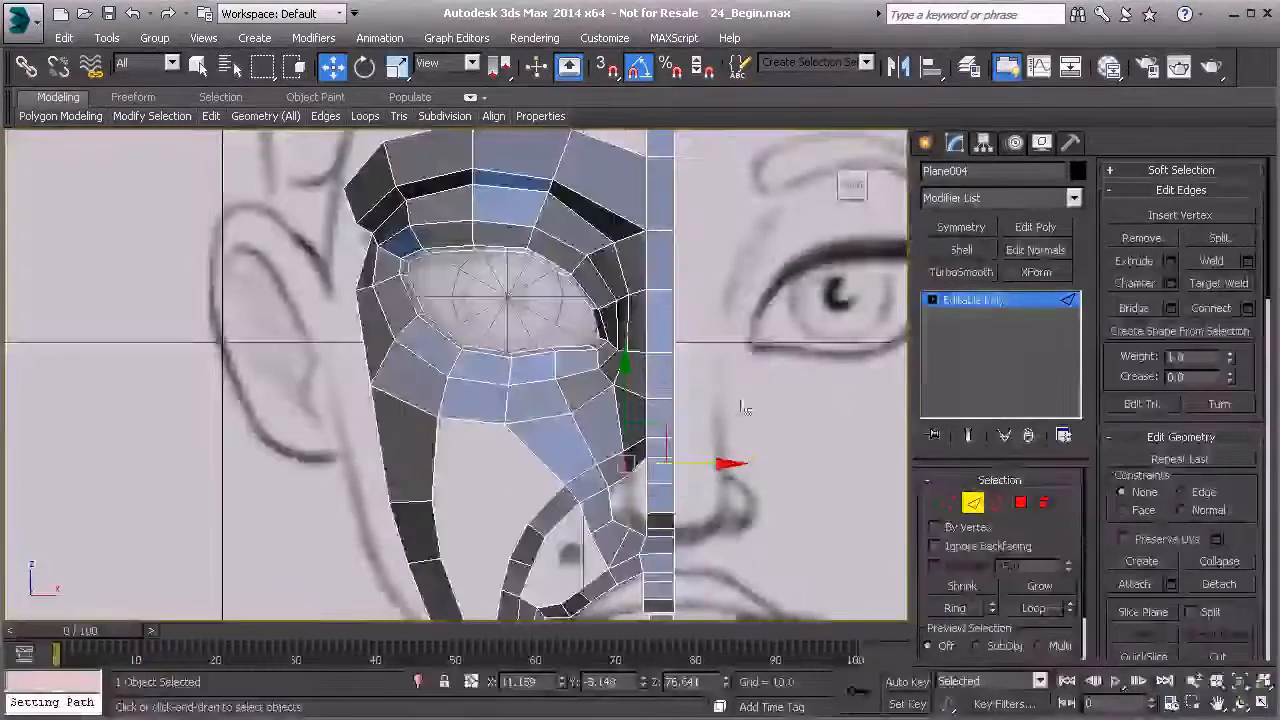
Make the mesh see-through in the front view and shift the vertices along the side of the nose closer to the bridge strip.
{"action": "scroll", "coordinate": [652, 390], "scroll_direction": "down", "scroll_amount": 2}
{"action": "key", "text": "alt+x"}
{"action": "scroll", "coordinate": [641, 405], "scroll_direction": "up", "scroll_amount": 4}
{"action": "key", "text": "1"}
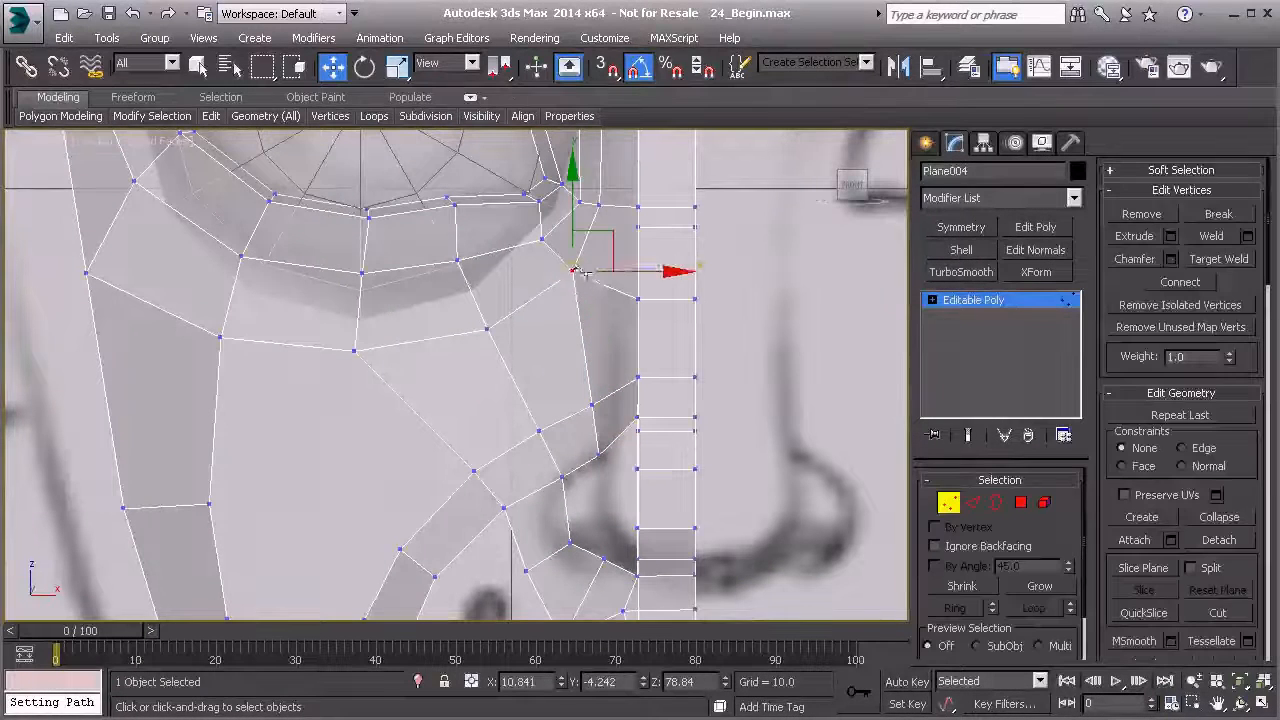
{"action": "left_click_drag", "start_coordinate": [630, 272], "coordinate": [643, 272]}
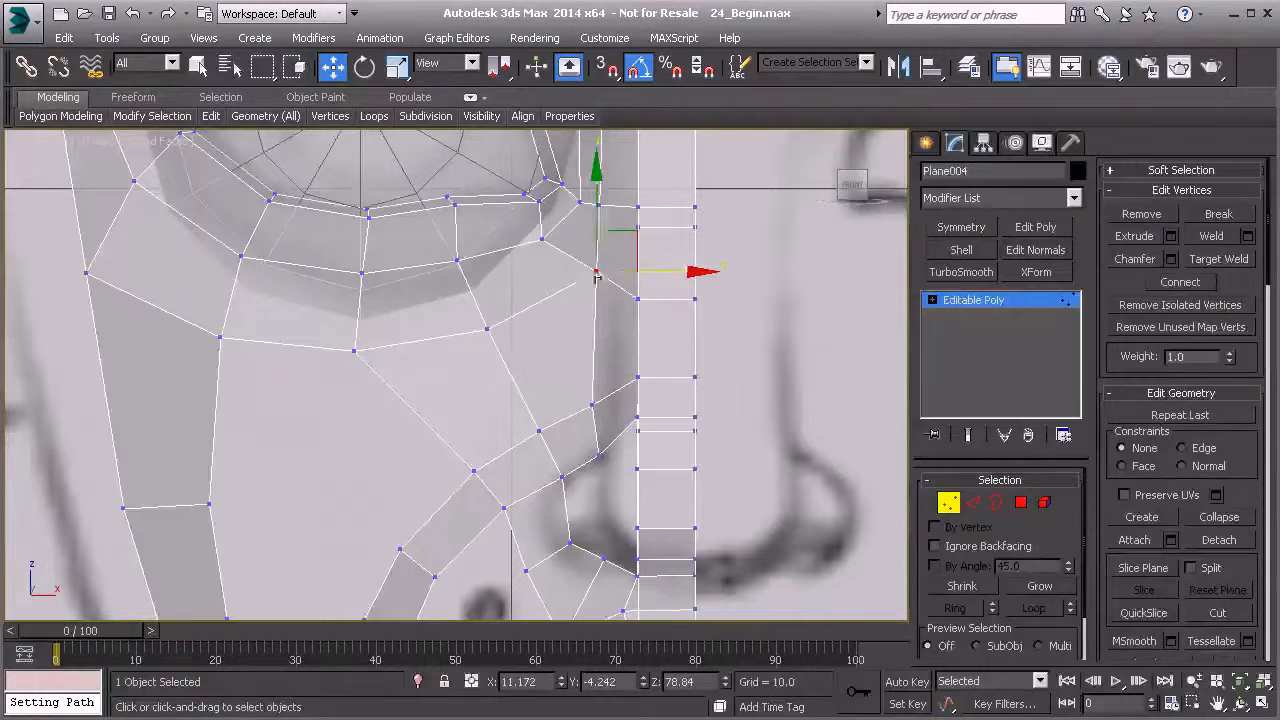
{"action": "left_click", "coordinate": [595, 405]}
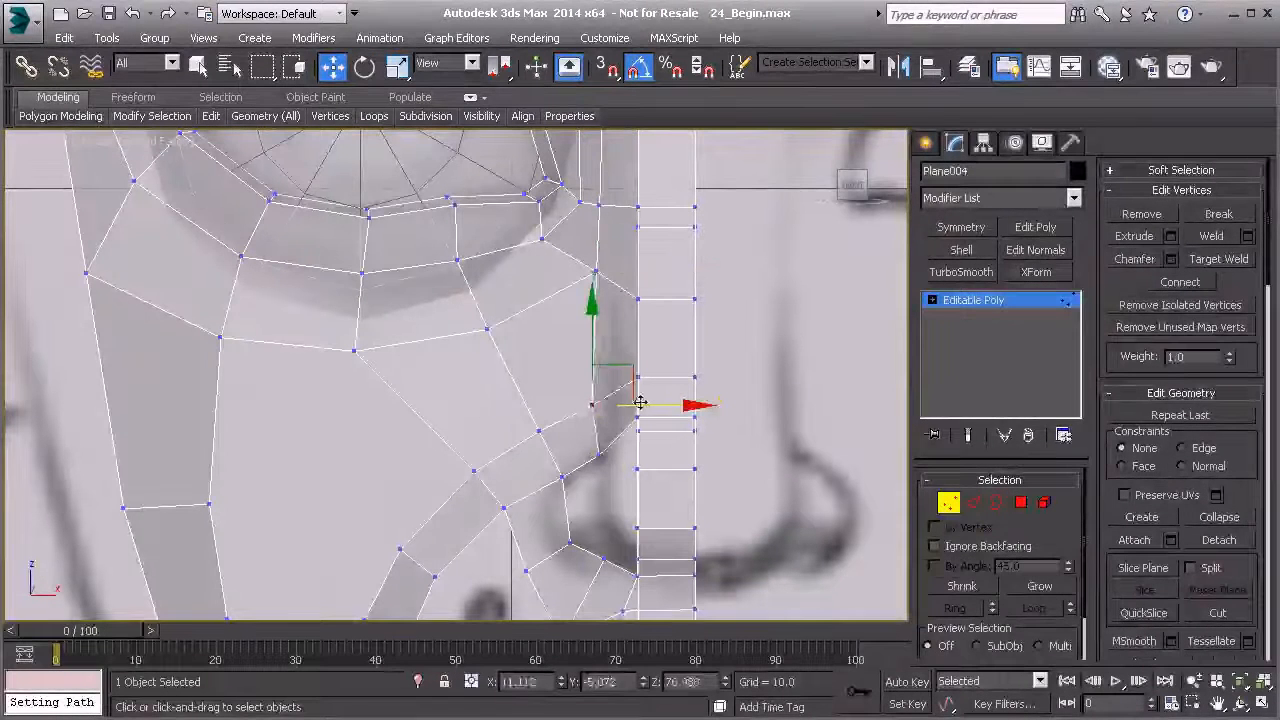
{"action": "left_click_drag", "start_coordinate": [653, 272], "coordinate": [655, 272]}
Nudge the vertices below the eye's inner corner sideways to even out the column beside the nose bridge.
{"action": "middle_click_drag", "start_coordinate": [600, 240], "coordinate": [645, 369]}
{"action": "left_click", "coordinate": [606, 259]}
{"action": "left_click_drag", "start_coordinate": [664, 343], "coordinate": [669, 343]}
{"action": "left_click", "coordinate": [584, 411]}
{"action": "left_click_drag", "start_coordinate": [644, 407], "coordinate": [646, 407]}
{"action": "middle_click_drag", "start_coordinate": [571, 239], "coordinate": [551, 256]}
{"action": "scroll", "coordinate": [610, 348], "scroll_direction": "down", "scroll_amount": 2}
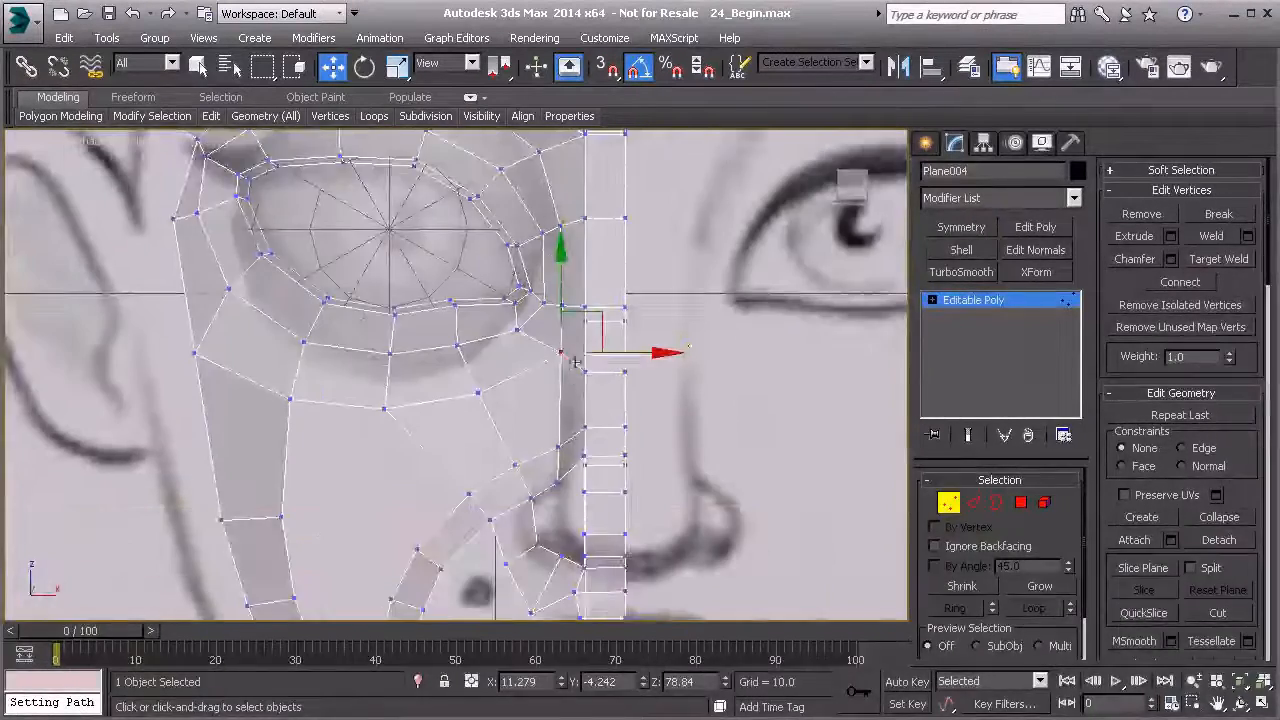
Bridge the inner edge of the face-outline strip to the open diagonal edge beside the nose, spanning the upper cheek.
{"action": "middle_click_drag", "start_coordinate": [572, 376], "coordinate": [569, 325]}
{"action": "scroll", "coordinate": [592, 375], "scroll_direction": "down", "scroll_amount": 2}
{"action": "key", "text": "p"}
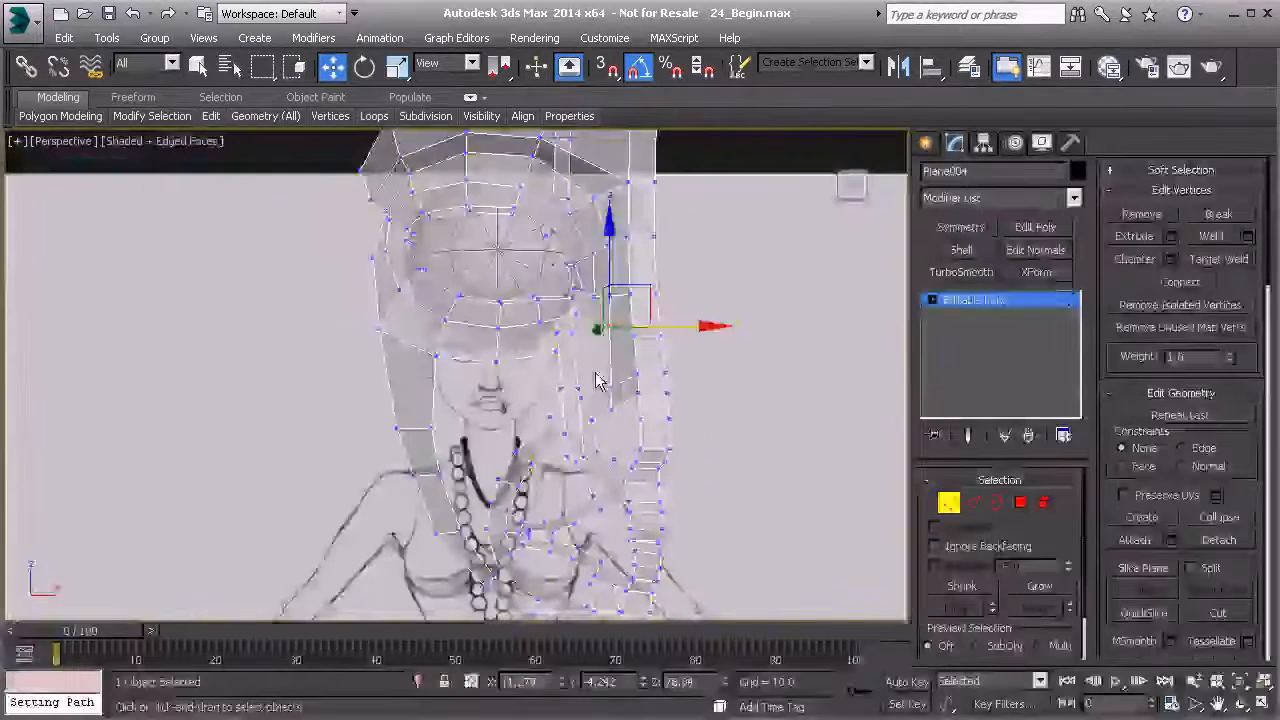
{"action": "key", "text": "F3"}
{"action": "scroll", "coordinate": [592, 379], "scroll_direction": "down", "scroll_amount": 2}
{"action": "mouse_move", "coordinate": [596, 387]}
{"action": "middle_mouse_down", "text": "alt"}
{"action": "mouse_move", "coordinate": [620, 388]}
{"action": "mouse_move", "coordinate": [447, 393]}
{"action": "mouse_move", "coordinate": [368, 420]}
{"action": "middle_mouse_up", "text": "alt"}
{"action": "key", "text": "F3"}
{"action": "scroll", "coordinate": [586, 383], "scroll_direction": "up", "scroll_amount": 4}
{"action": "middle_click_drag", "start_coordinate": [558, 368], "coordinate": [366, 428], "text": "alt"}
{"action": "mouse_move", "coordinate": [450, 378]}
{"action": "middle_mouse_down", "text": "alt"}
{"action": "mouse_move", "coordinate": [366, 374]}
{"action": "mouse_move", "coordinate": [400, 389]}
{"action": "mouse_move", "coordinate": [490, 357]}
{"action": "mouse_move", "coordinate": [400, 385]}
{"action": "mouse_move", "coordinate": [479, 340]}
{"action": "mouse_move", "coordinate": [395, 375]}
{"action": "mouse_move", "coordinate": [477, 375]}
{"action": "mouse_move", "coordinate": [480, 343]}
{"action": "mouse_move", "coordinate": [466, 349]}
{"action": "middle_mouse_up", "text": "alt"}
{"action": "scroll", "coordinate": [479, 340], "scroll_direction": "down", "scroll_amount": 5}
{"action": "scroll", "coordinate": [477, 375], "scroll_direction": "up", "scroll_amount": 5}
{"action": "key", "text": "2"}
{"action": "left_click", "coordinate": [378, 318]}
{"action": "double_click", "coordinate": [481, 311]}
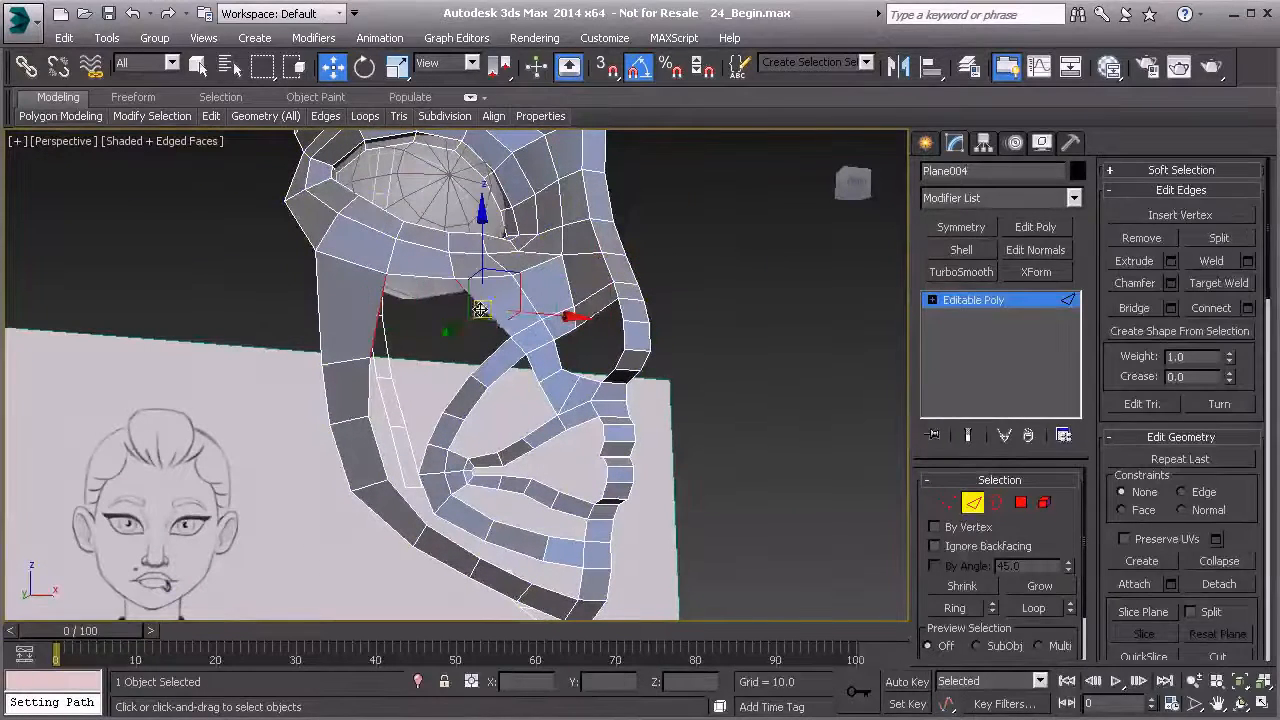
{"action": "left_click", "coordinate": [1150, 309]}
Cut an edge from the under-eye vertex down to the lower border of the new cheek polygon.
{"action": "middle_click_drag", "start_coordinate": [490, 388], "coordinate": [460, 424], "text": "alt"}
{"action": "key", "text": "f"}
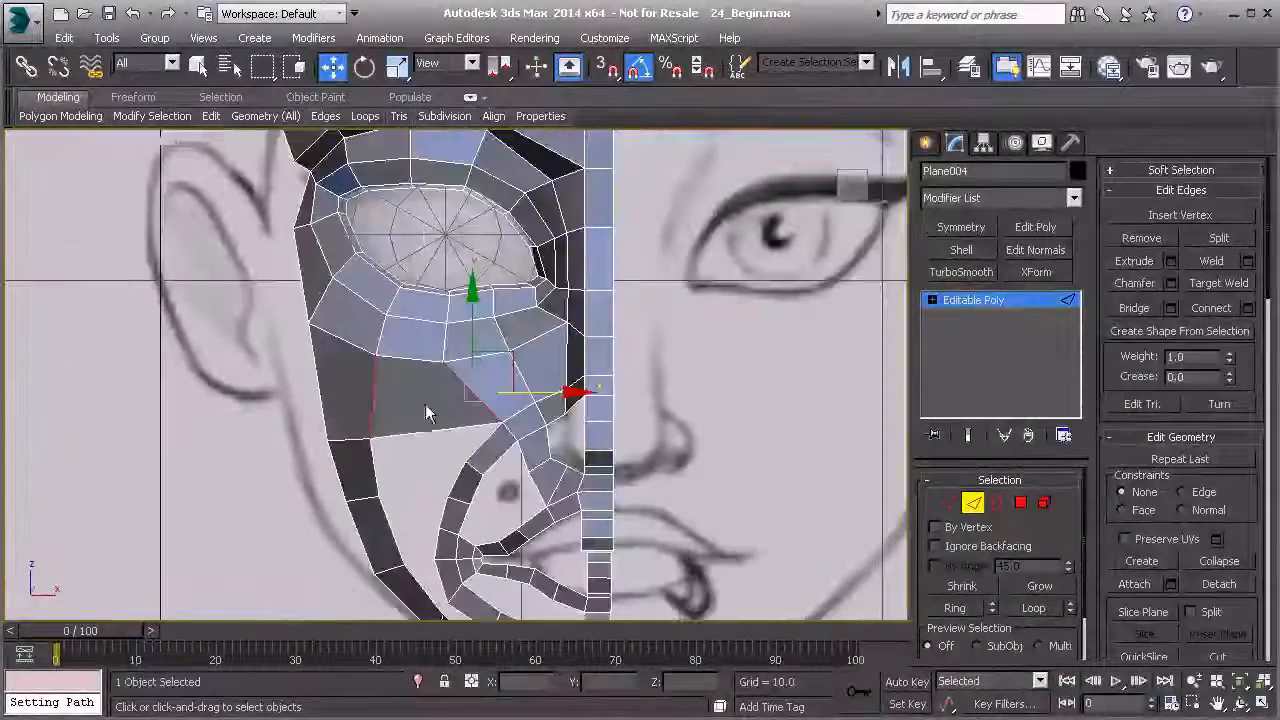
{"action": "scroll", "coordinate": [480, 390], "scroll_direction": "up", "scroll_amount": 2}
{"action": "key", "text": "1"}
{"action": "scroll", "coordinate": [520, 398], "scroll_direction": "up", "scroll_amount": 3}
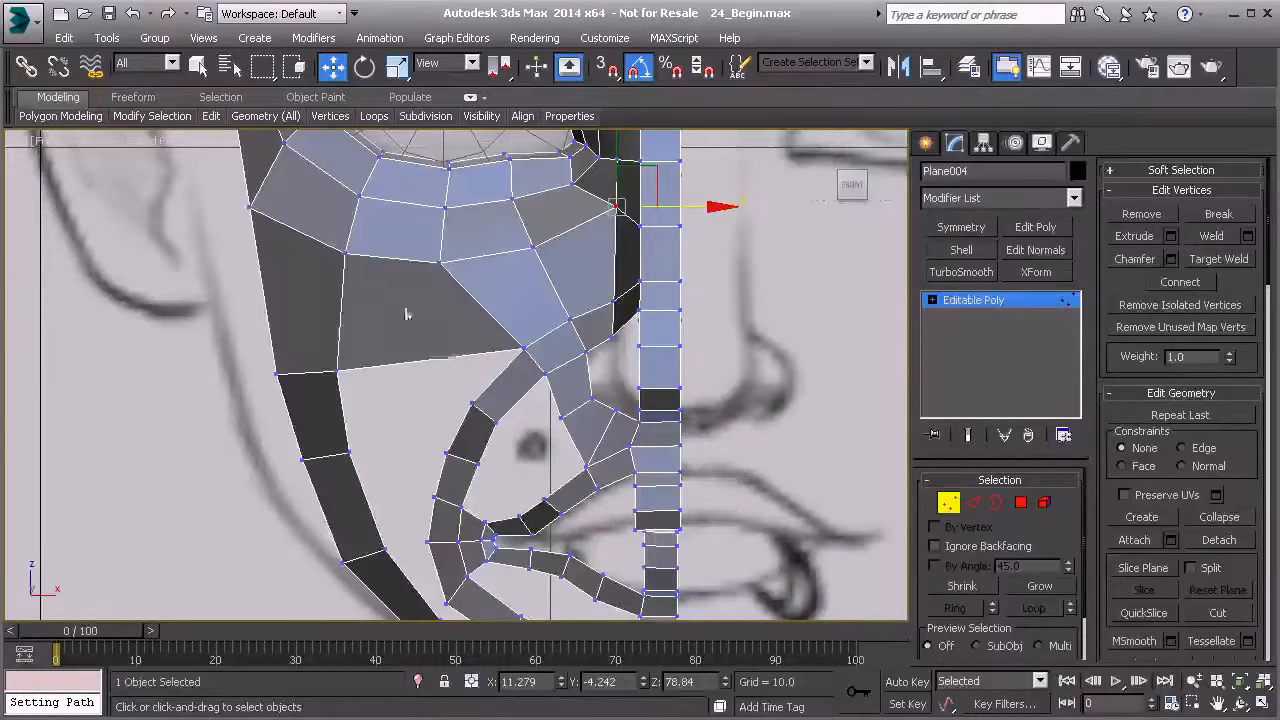
{"action": "middle_click_drag", "start_coordinate": [465, 413], "coordinate": [510, 370]}
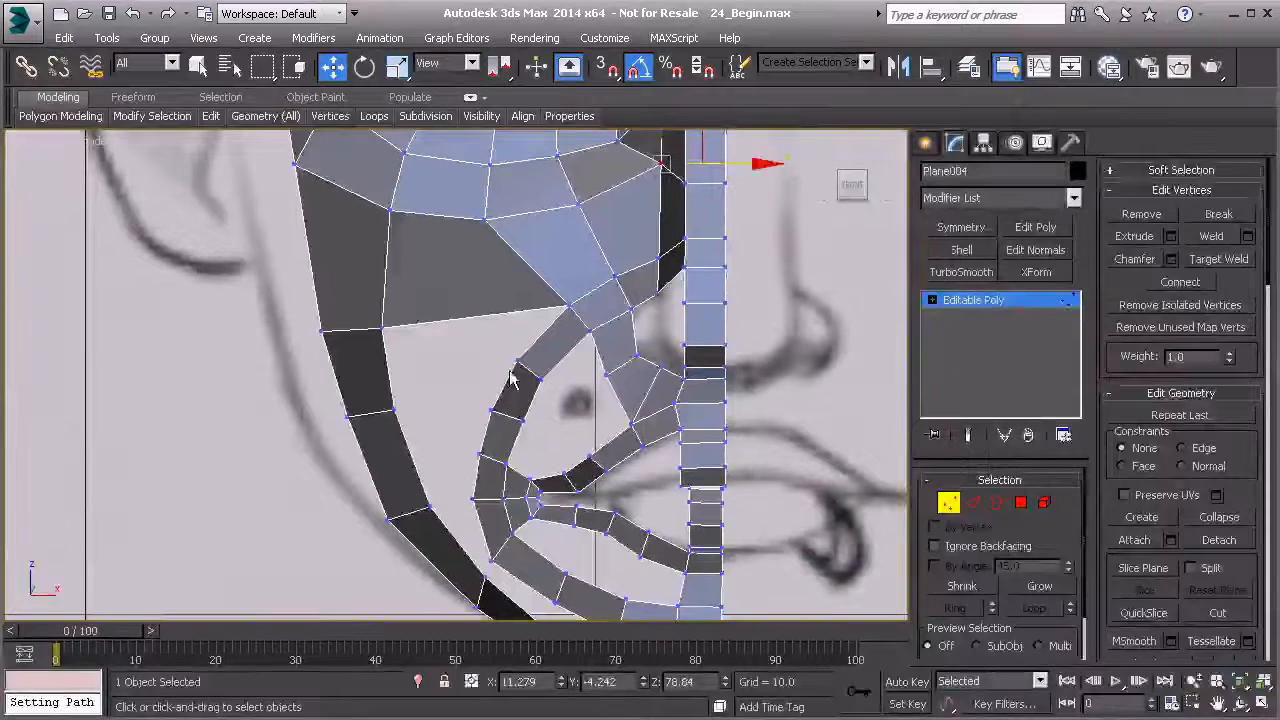
{"action": "right_click", "coordinate": [474, 245]}
{"action": "left_click", "coordinate": [430, 91]}
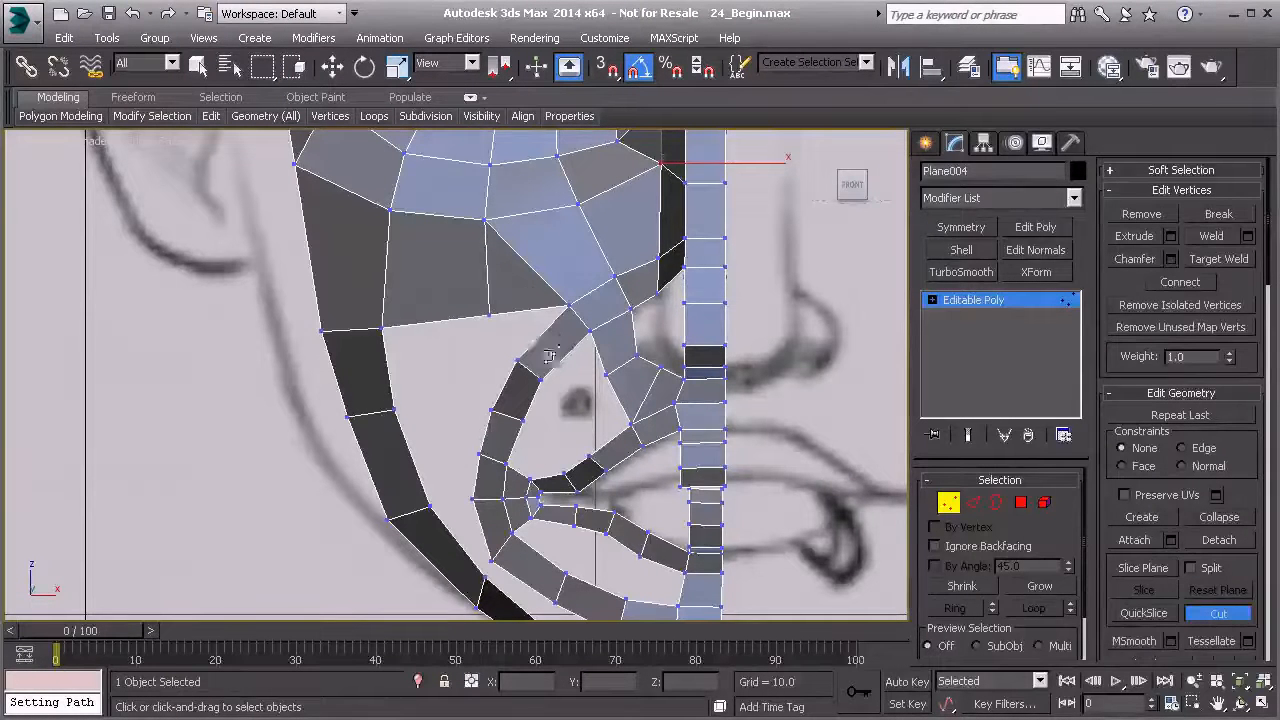
{"action": "right_click", "coordinate": [466, 350]}
Try to target-weld the cut's lower vertex to the nearby corner vertex on the mouth loop.
{"action": "right_click", "coordinate": [432, 212]}
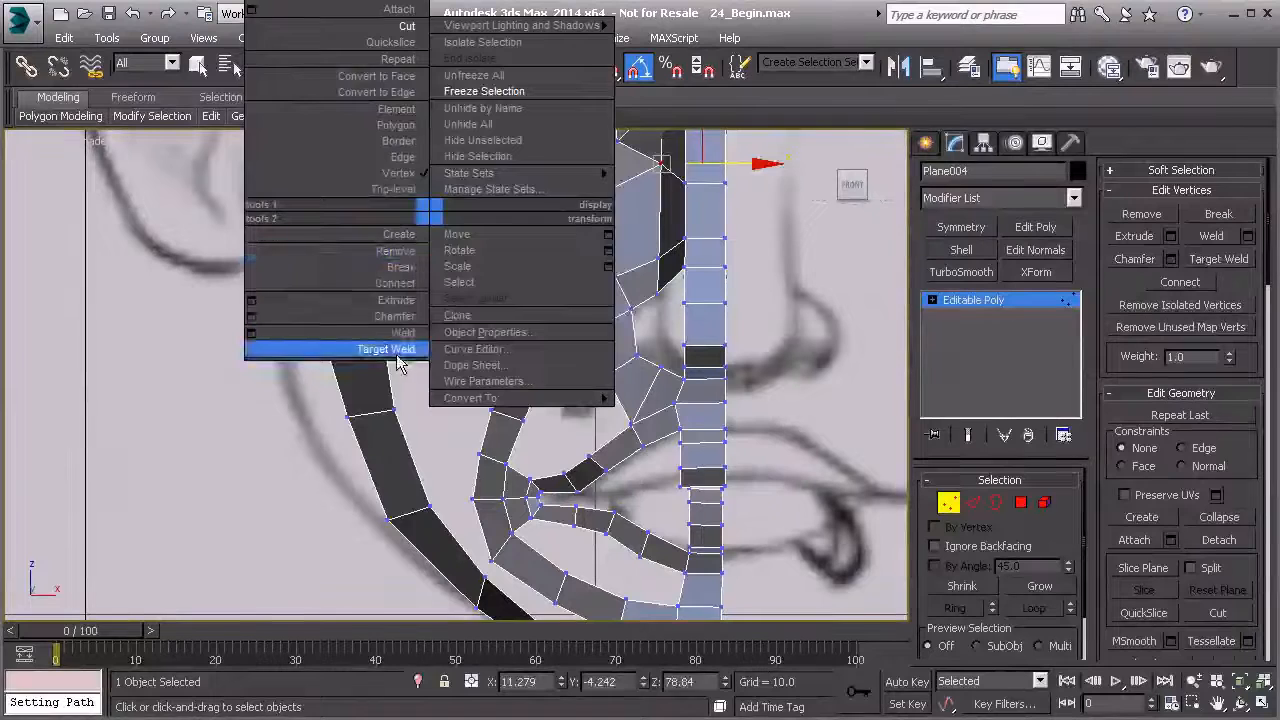
{"action": "left_click", "coordinate": [390, 349]}
{"action": "left_click", "coordinate": [490, 318]}
{"action": "left_click", "coordinate": [516, 357]}
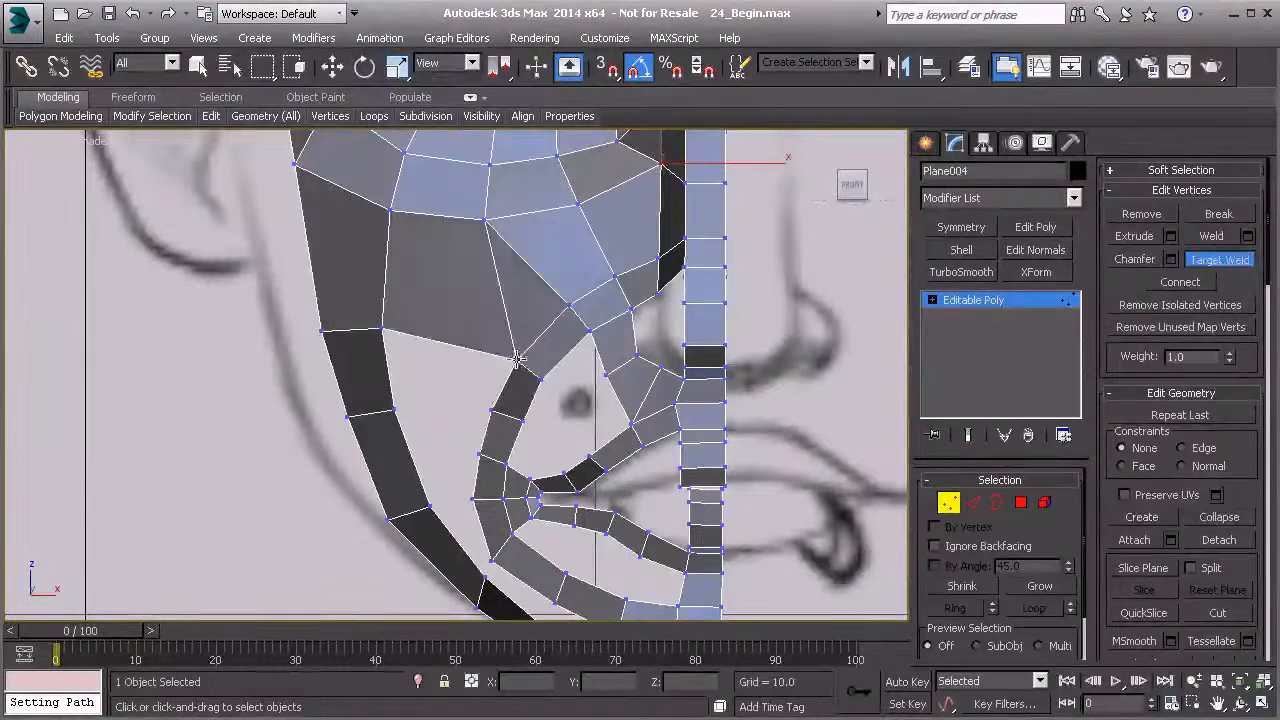
{"action": "key", "text": "w"}
Adjust the position and depth of the cheek vertices from several angles in the perspective view.
{"action": "key", "text": "p"}
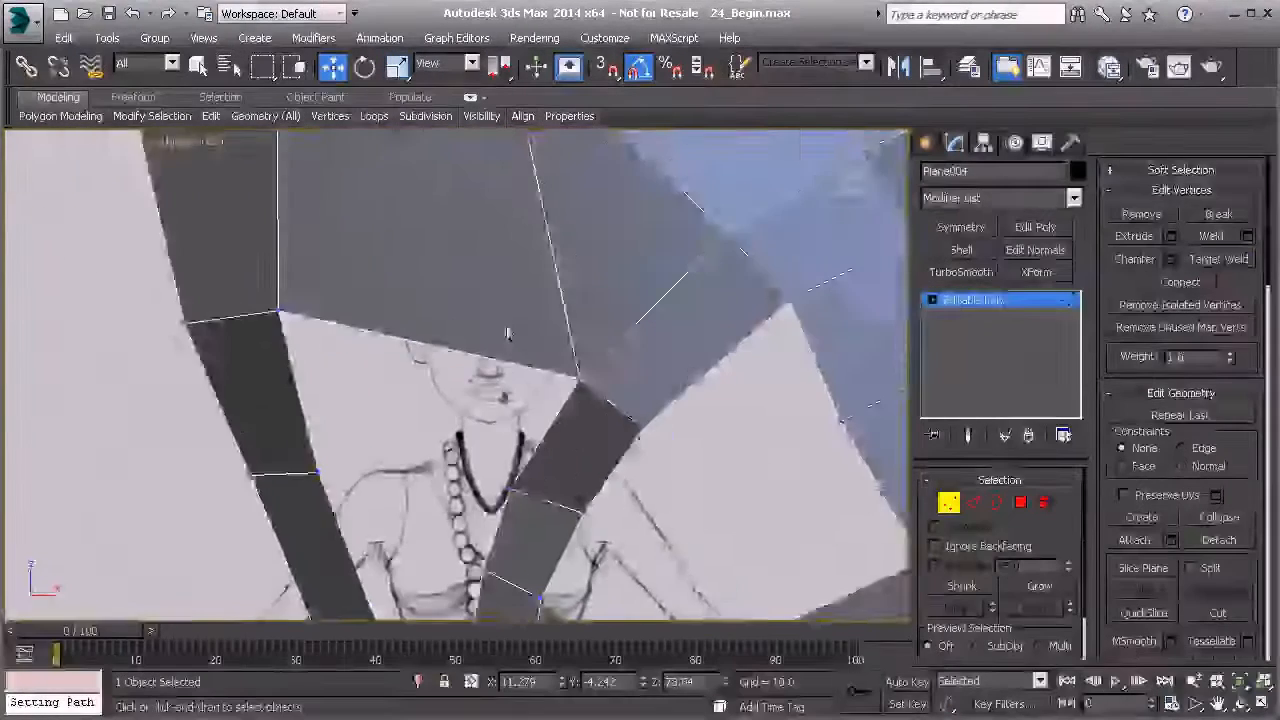
{"action": "scroll", "coordinate": [500, 323], "scroll_direction": "down", "scroll_amount": 5}
{"action": "middle_click_drag", "start_coordinate": [512, 316], "coordinate": [555, 328], "text": "alt"}
{"action": "left_click_drag", "start_coordinate": [502, 300], "coordinate": [515, 302]}
{"action": "middle_click_drag", "start_coordinate": [522, 303], "coordinate": [411, 330], "text": "alt"}
{"action": "left_click_drag", "start_coordinate": [411, 330], "coordinate": [426, 331]}
{"action": "middle_click_drag", "start_coordinate": [426, 331], "coordinate": [575, 335], "text": "alt"}
{"action": "left_click", "coordinate": [574, 318]}
{"action": "left_click_drag", "start_coordinate": [526, 302], "coordinate": [517, 300]}
Adjust the depth of the vertex where the new cheek polygons meet the inner side of the face-outline strip.
{"action": "middle_click_drag", "start_coordinate": [596, 332], "coordinate": [440, 160], "text": "alt"}
{"action": "left_click", "coordinate": [583, 374]}
{"action": "middle_click_drag", "start_coordinate": [586, 380], "coordinate": [594, 325], "text": "alt"}
{"action": "left_click_drag", "start_coordinate": [590, 439], "coordinate": [591, 444]}
{"action": "left_click", "coordinate": [473, 463]}
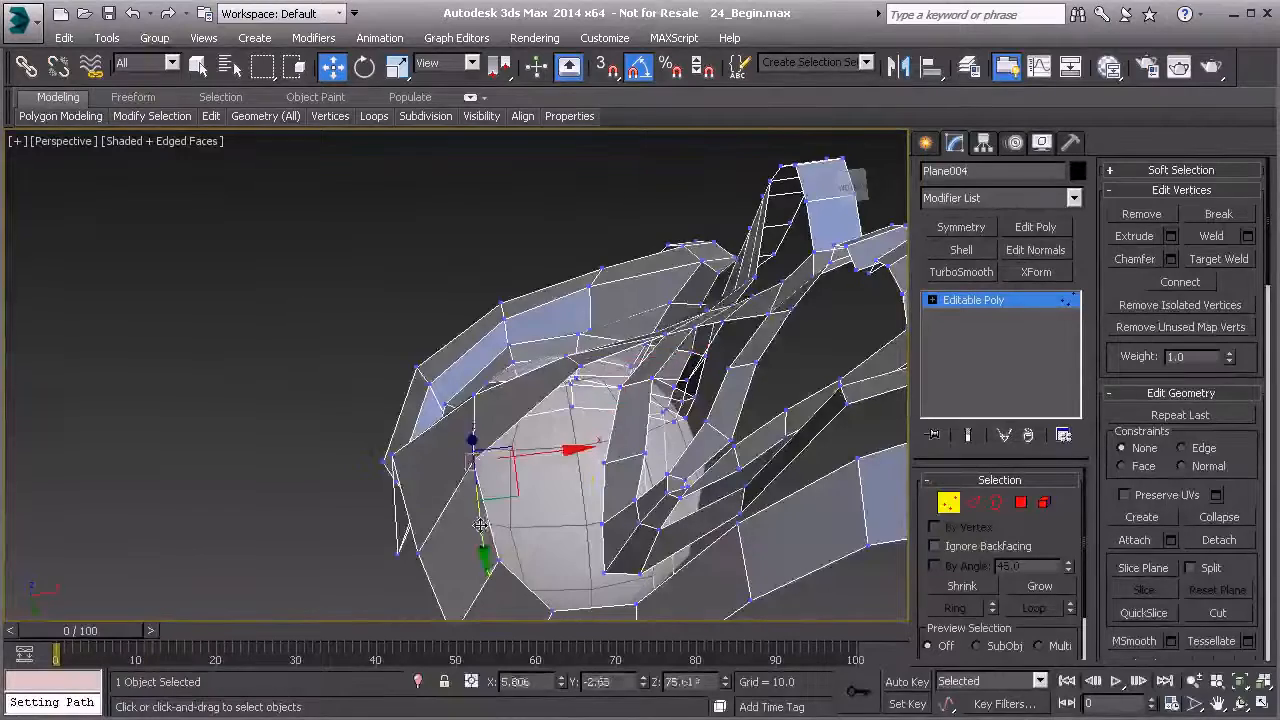
{"action": "middle_click_drag", "start_coordinate": [481, 485], "coordinate": [577, 510], "text": "alt"}
{"action": "middle_click_drag", "start_coordinate": [548, 463], "coordinate": [391, 457], "text": "alt"}
{"action": "scroll", "coordinate": [391, 457], "scroll_direction": "down", "scroll_amount": 3}
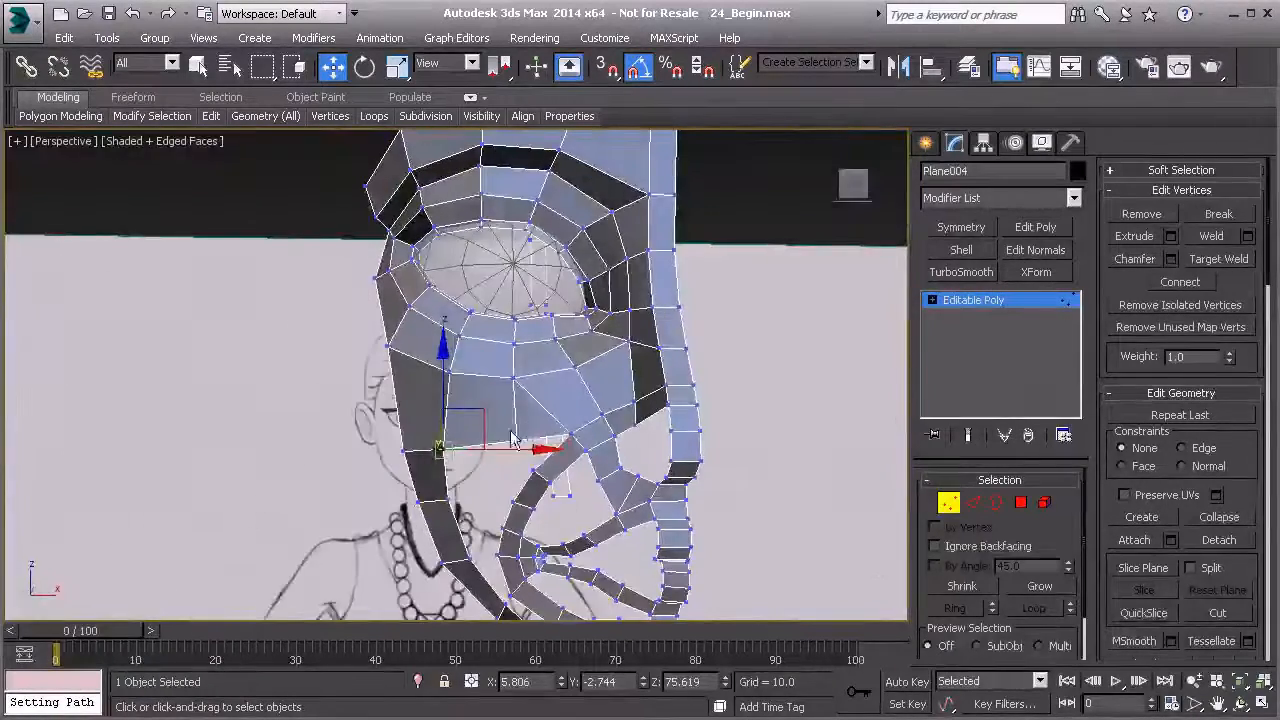
{"action": "middle_click_drag", "start_coordinate": [530, 432], "coordinate": [591, 379], "text": "alt"}
Reposition the cut's lower vertex on the open cheek border to smooth the cheek's curve.
{"action": "scroll", "coordinate": [533, 436], "scroll_direction": "up", "scroll_amount": 4}
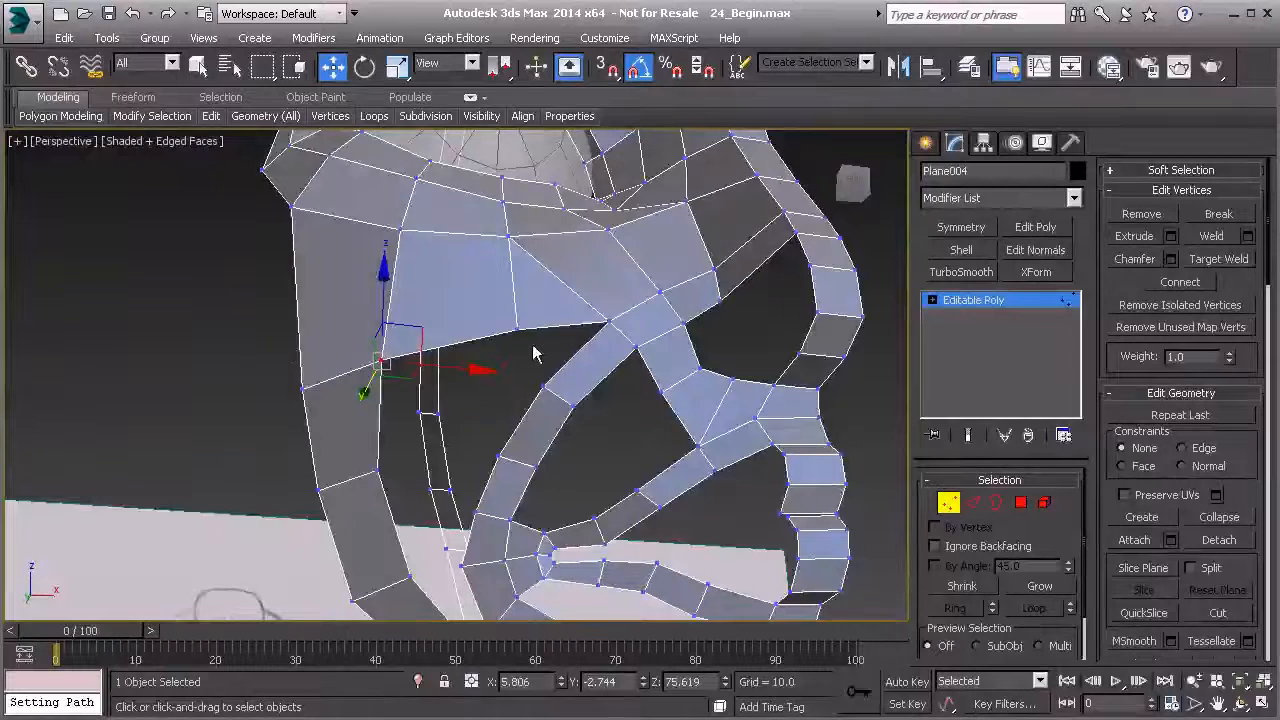
{"action": "scroll", "coordinate": [530, 355], "scroll_direction": "up", "scroll_amount": 4}
{"action": "left_click", "coordinate": [508, 312]}
{"action": "scroll", "coordinate": [510, 312], "scroll_direction": "down", "scroll_amount": 4}
{"action": "left_click_drag", "start_coordinate": [540, 328], "coordinate": [529, 331]}
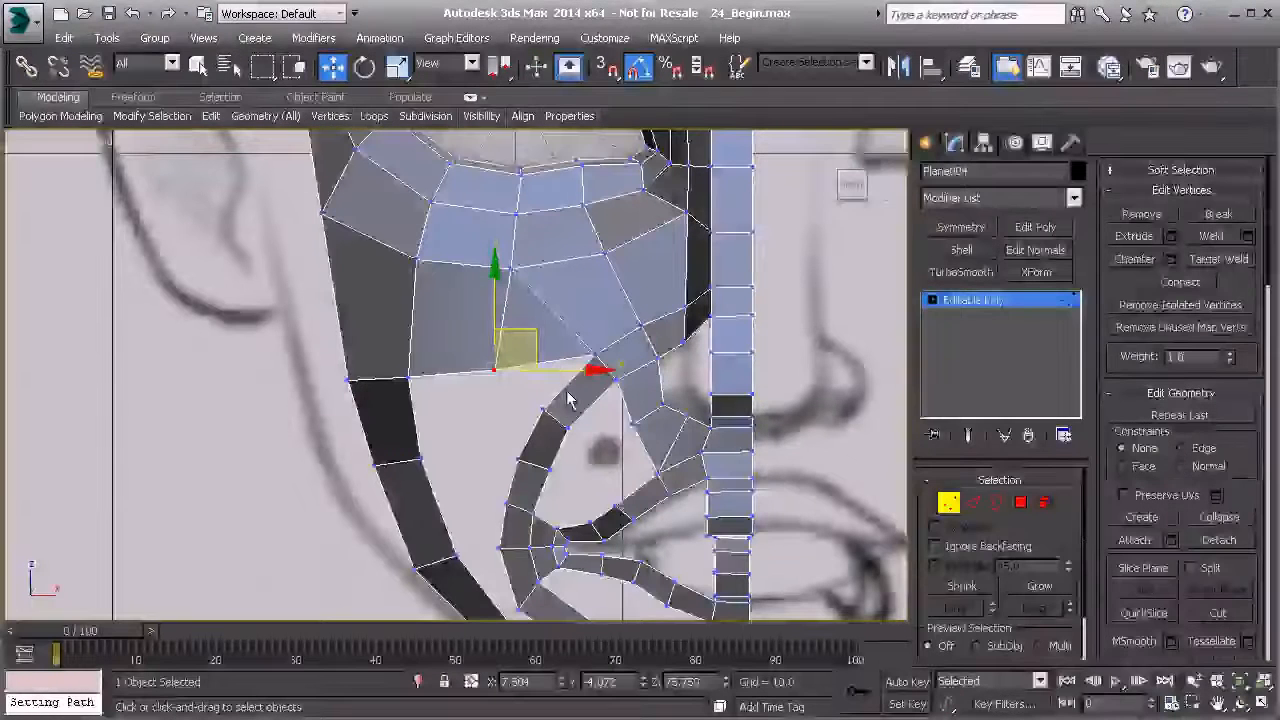
Try replacing the triangular cheek polygon with a bridge from the neighbouring quad's edge to the mouth loop's upper edge.
{"action": "key", "text": "4"}
{"action": "left_click", "coordinate": [531, 336]}
{"action": "key", "text": "Delete"}
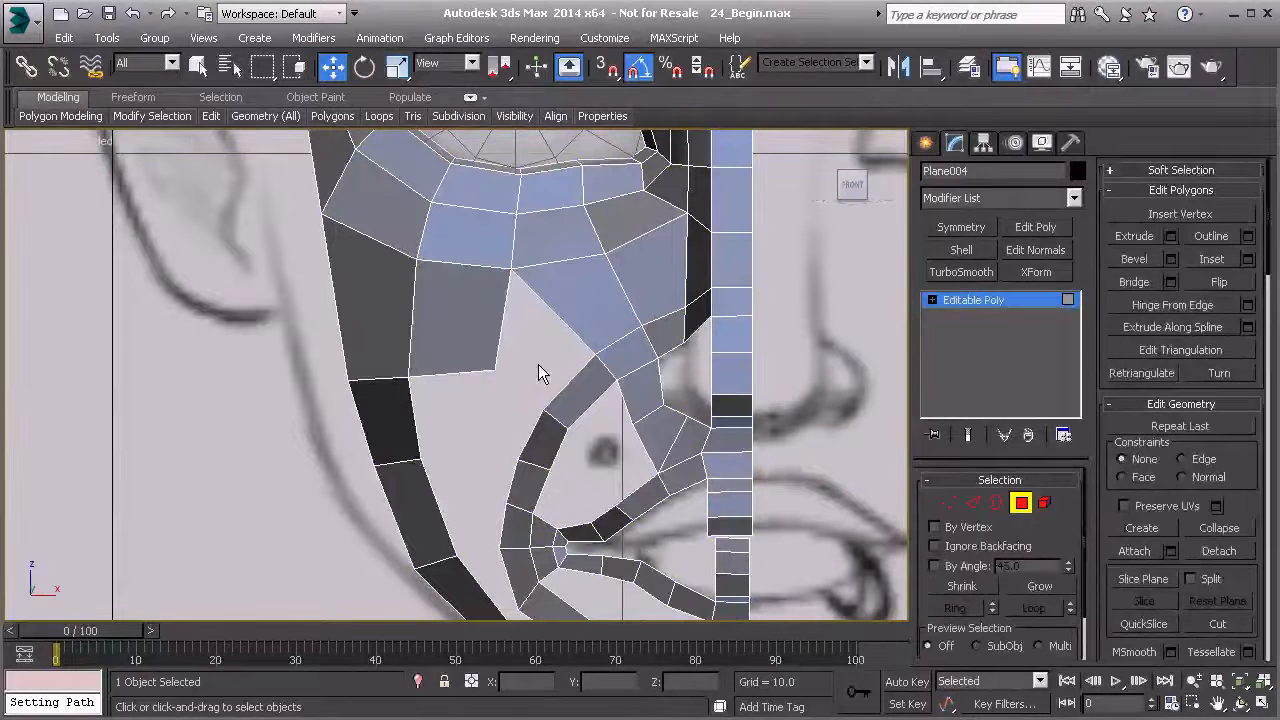
{"action": "key", "text": "2"}
{"action": "left_click", "coordinate": [503, 335]}
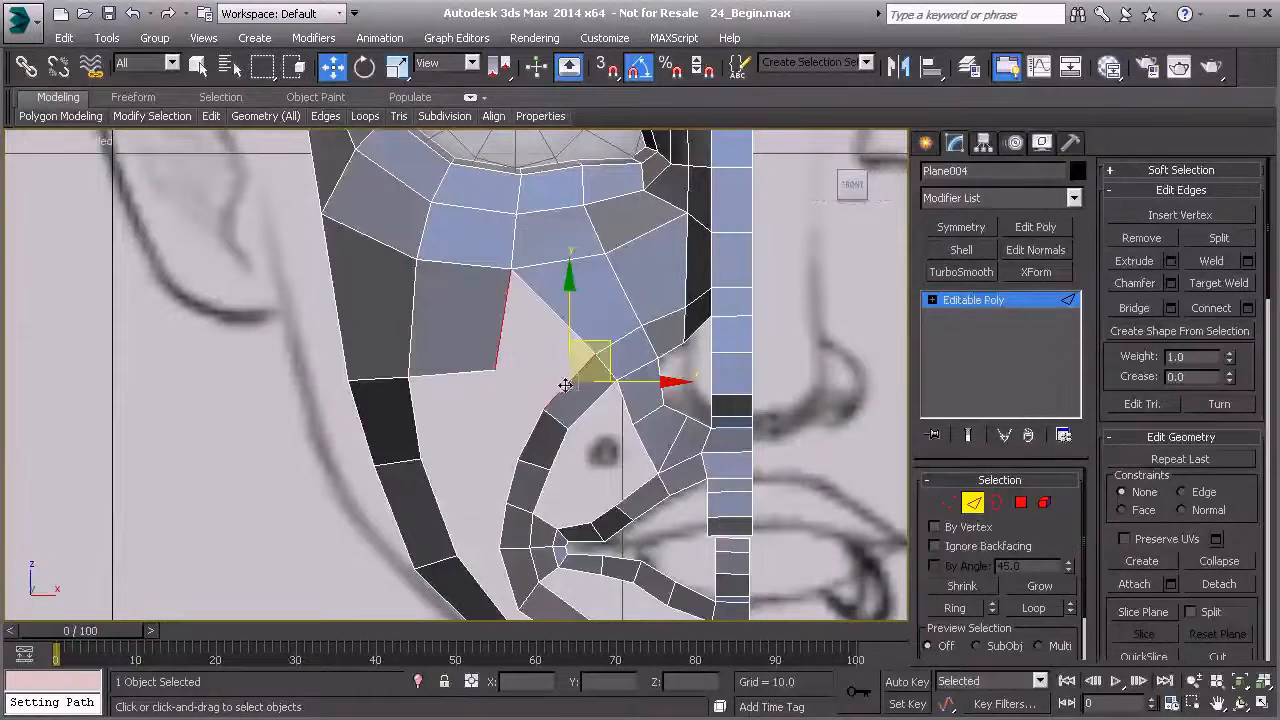
{"action": "left_click", "coordinate": [1136, 308]}
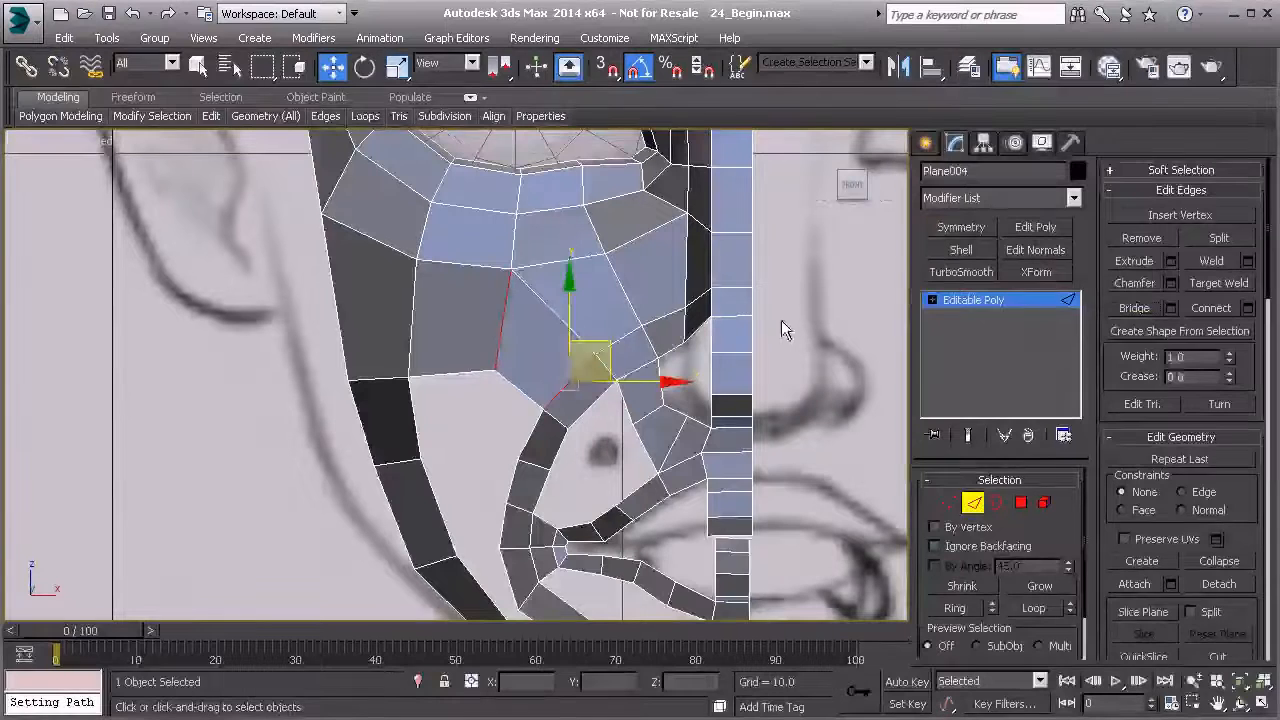
{"action": "left_click", "coordinate": [594, 347]}
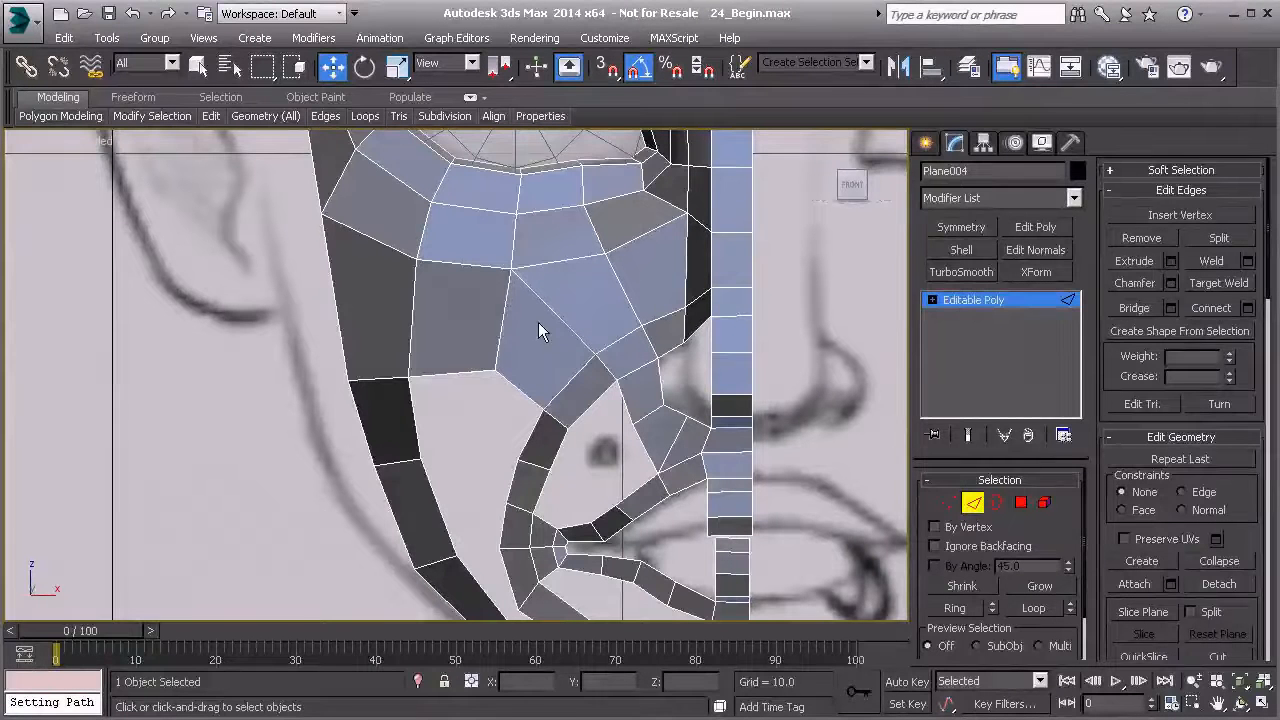
Undo the bridge and the polygon deletion on the cheek.
{"action": "key", "text": "ctrl+z"}
{"action": "key", "text": "ctrl+z"}
{"action": "key", "text": "ctrl+z"}
{"action": "key", "text": "ctrl+z"}
{"action": "key", "text": "ctrl+y"}
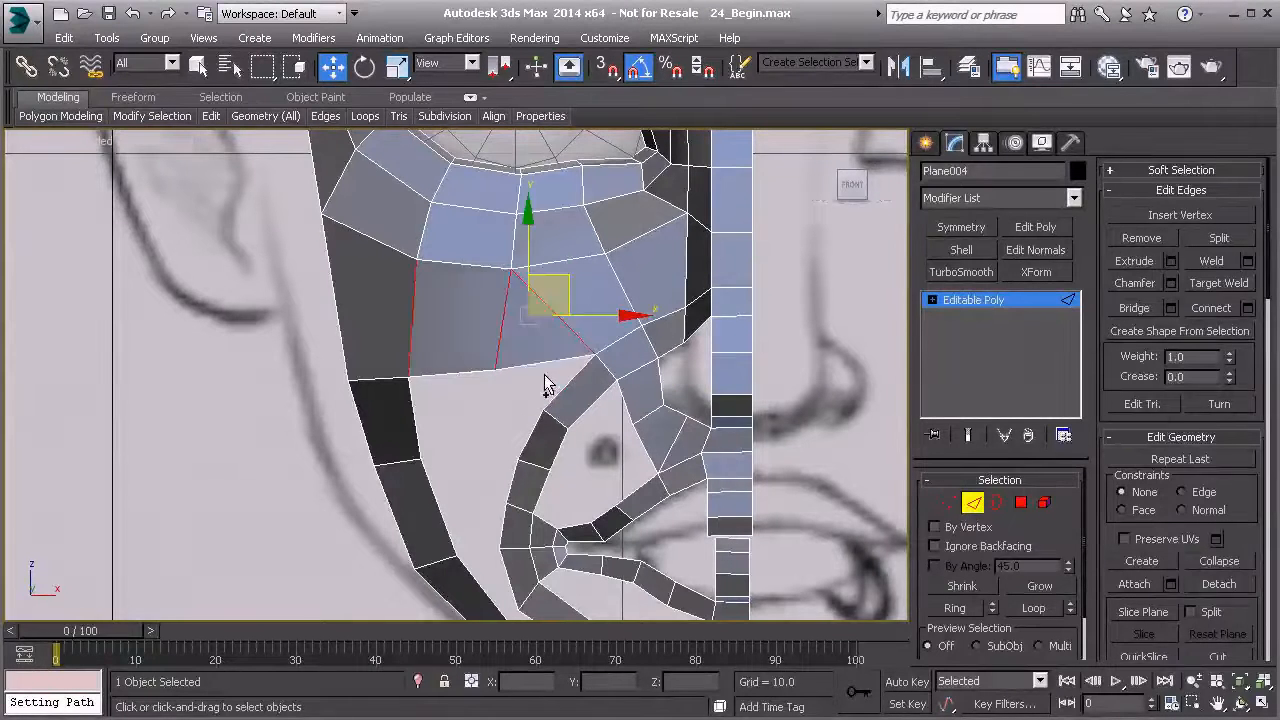
{"action": "key", "text": "ctrl+y"}
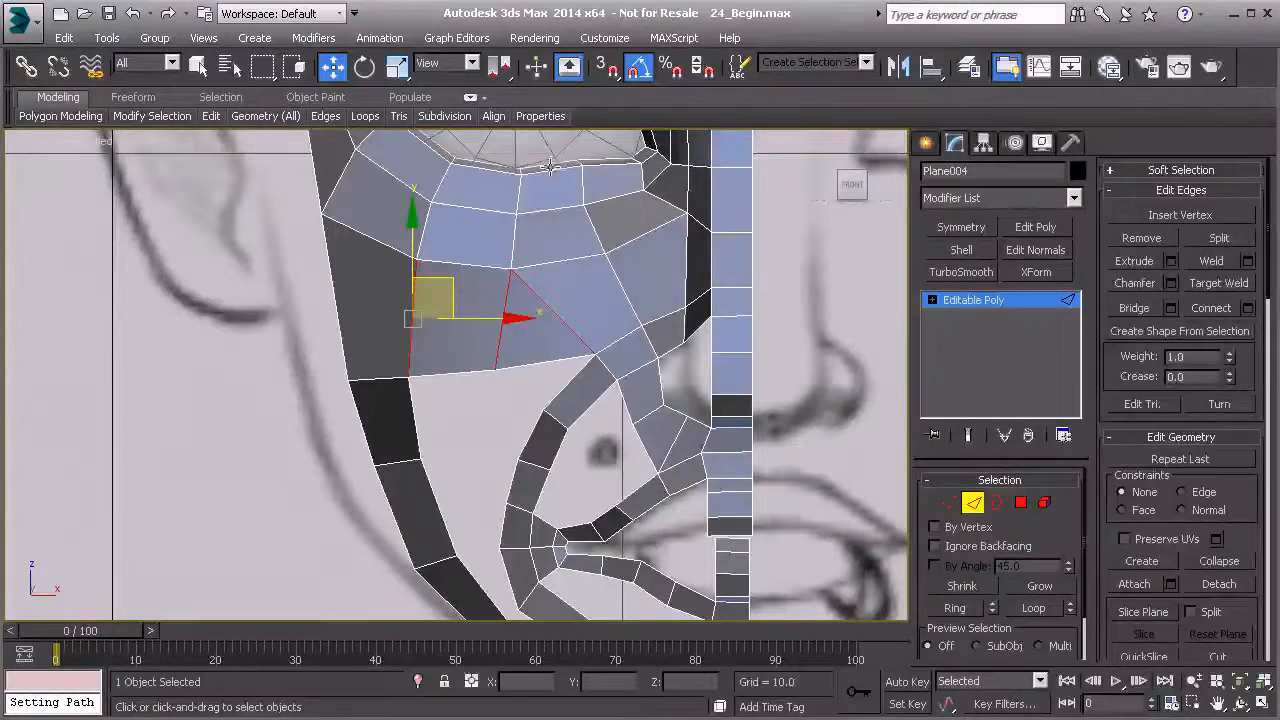
Raise the three vertices along the lower border of the upper-cheek polygons in the front view to even their spacing.
{"action": "key", "text": "1"}
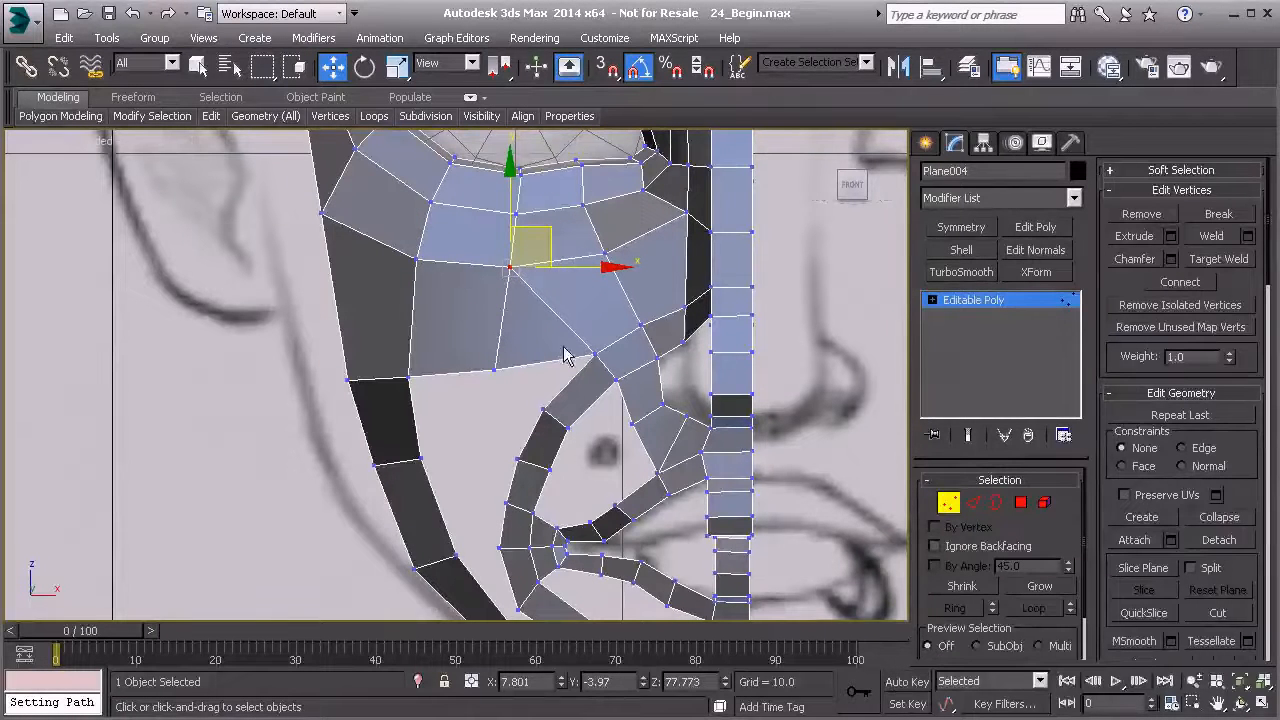
{"action": "middle_click_drag", "start_coordinate": [390, 327], "coordinate": [437, 346]}
{"action": "left_click", "coordinate": [412, 399]}
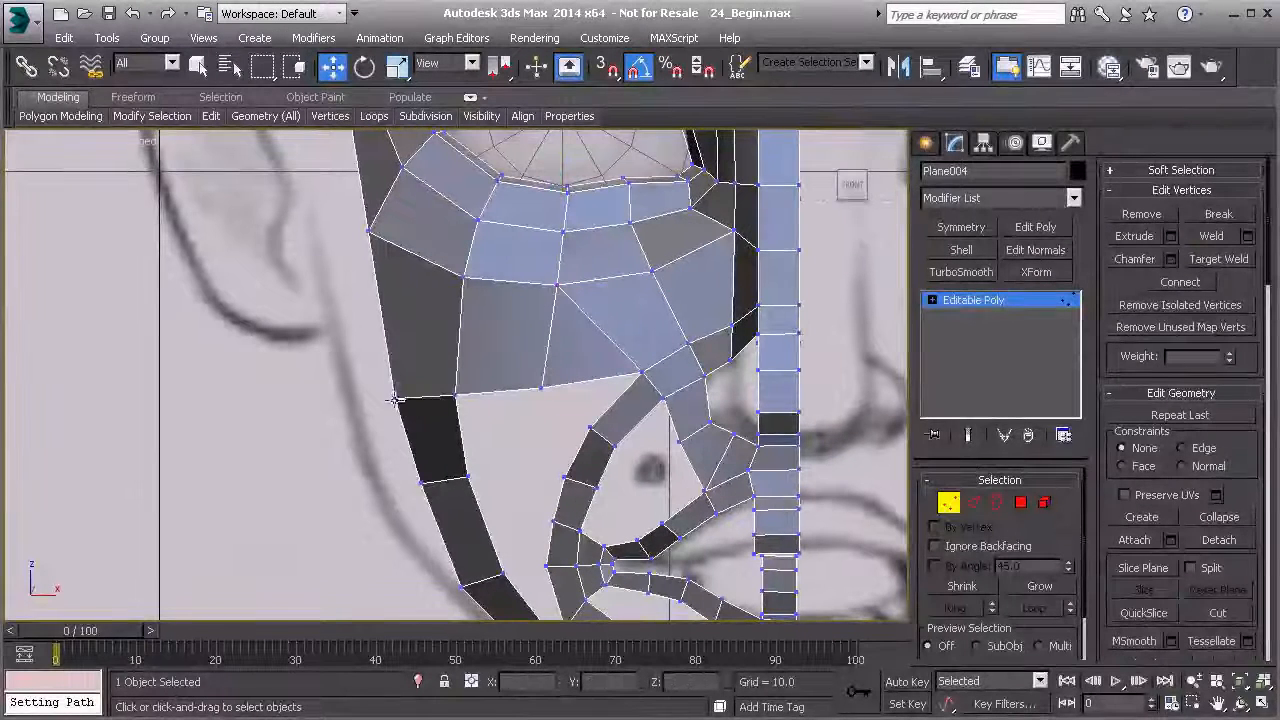
{"action": "left_click", "coordinate": [396, 400]}
{"action": "left_click_drag", "start_coordinate": [432, 368], "coordinate": [402, 298]}
{"action": "left_click", "coordinate": [455, 395]}
{"action": "left_click_drag", "start_coordinate": [464, 386], "coordinate": [487, 335]}
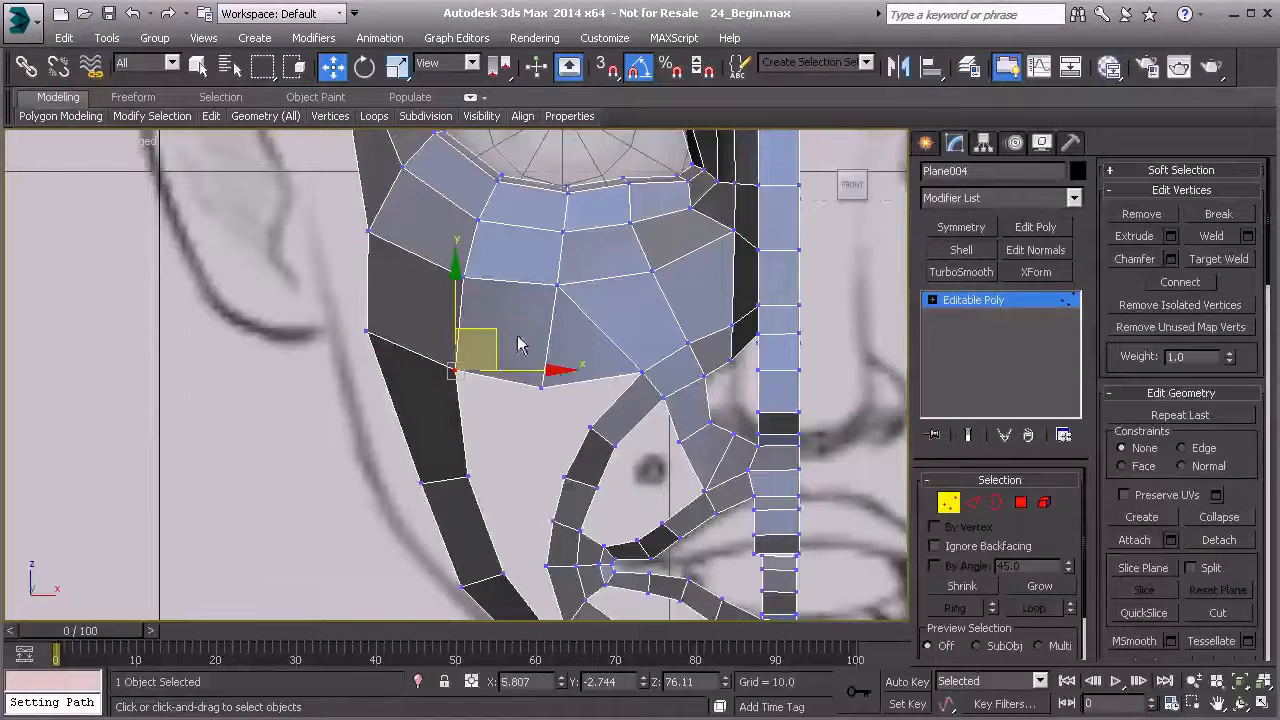
{"action": "left_click", "coordinate": [540, 385]}
{"action": "left_click_drag", "start_coordinate": [558, 343], "coordinate": [570, 338]}
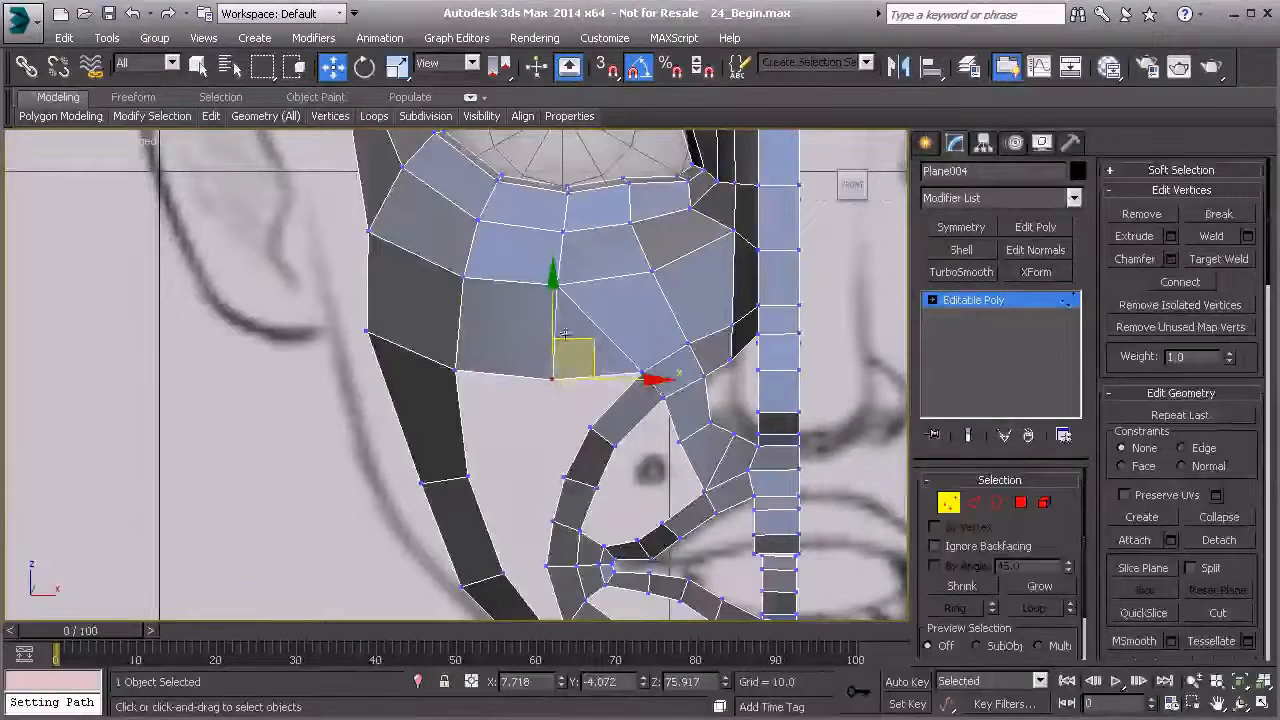
Move the face-outline strip's next pair of vertices below the cheek to even out the strip toward the jaw.
{"action": "middle_click_drag", "start_coordinate": [542, 423], "coordinate": [627, 390]}
{"action": "left_click", "coordinate": [551, 445]}
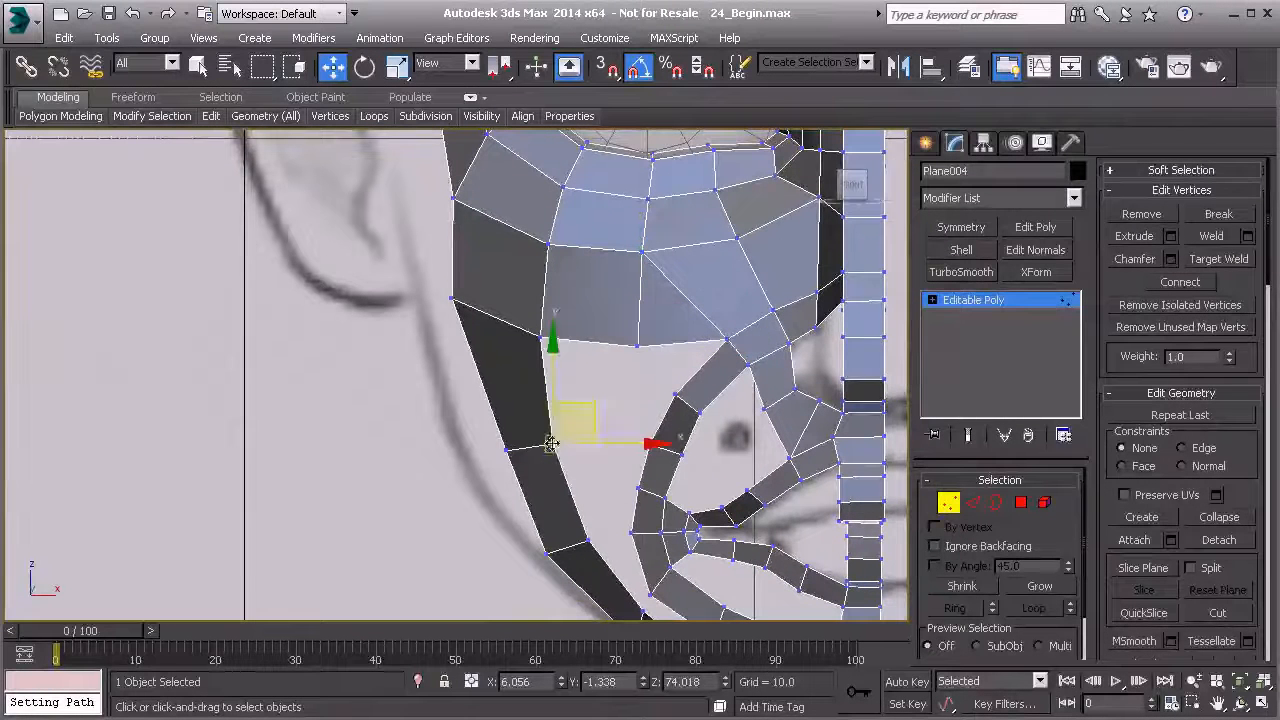
{"action": "left_click_drag", "start_coordinate": [590, 404], "coordinate": [544, 411]}
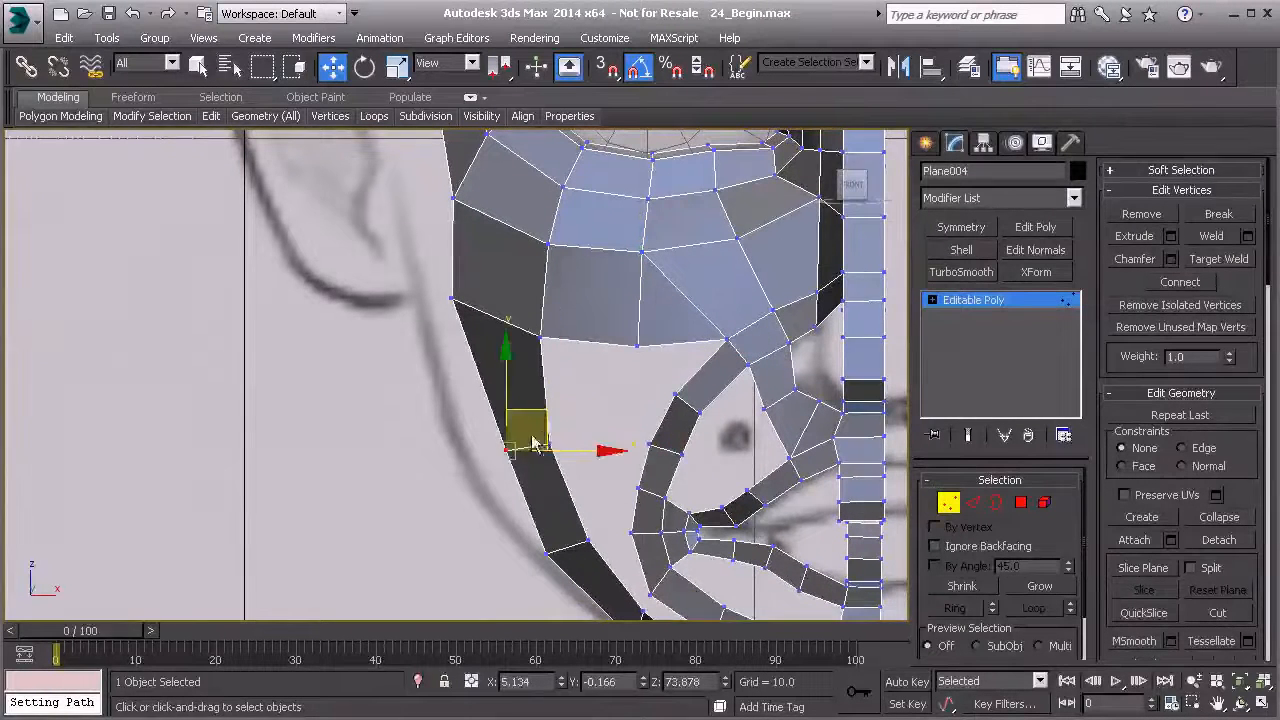
Move the open end edge of the upper brow strip up and back in the left view to follow the side reference.
{"action": "scroll", "coordinate": [540, 410], "scroll_direction": "down", "scroll_amount": 5}
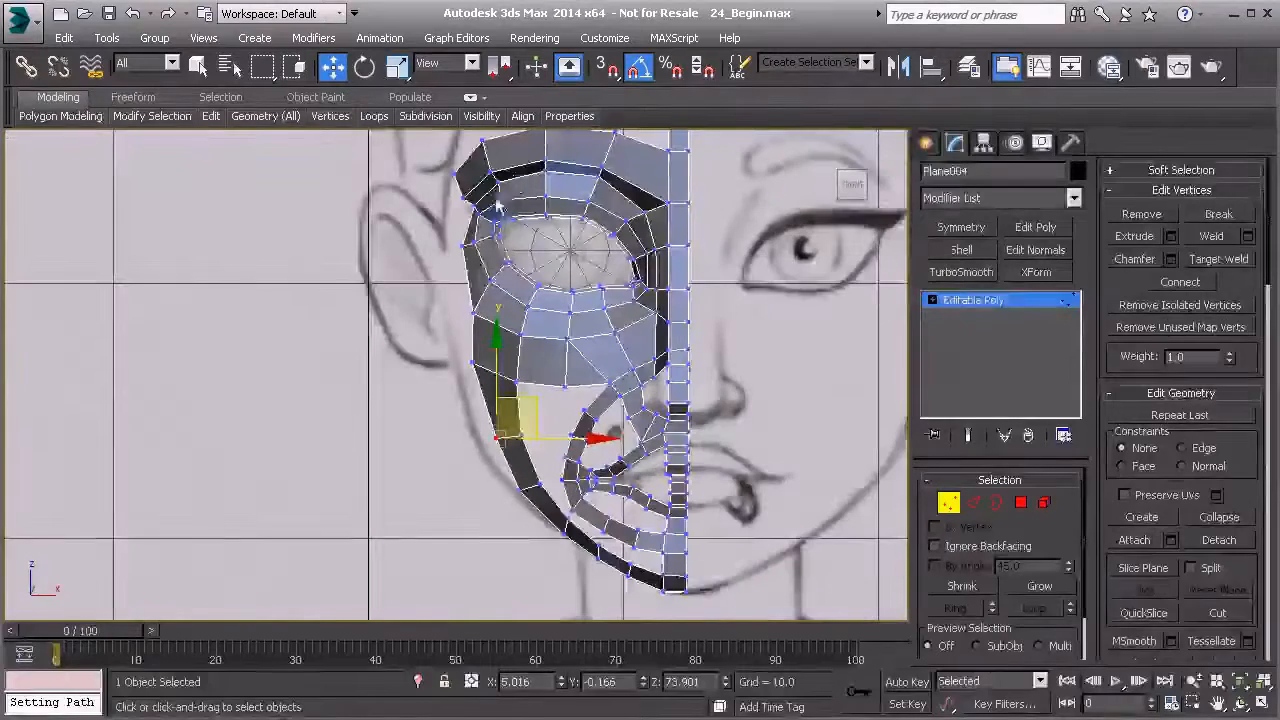
{"action": "scroll", "coordinate": [475, 263], "scroll_direction": "up", "scroll_amount": 3}
{"action": "key", "text": "p"}
{"action": "scroll", "coordinate": [474, 263], "scroll_direction": "down", "scroll_amount": 4}
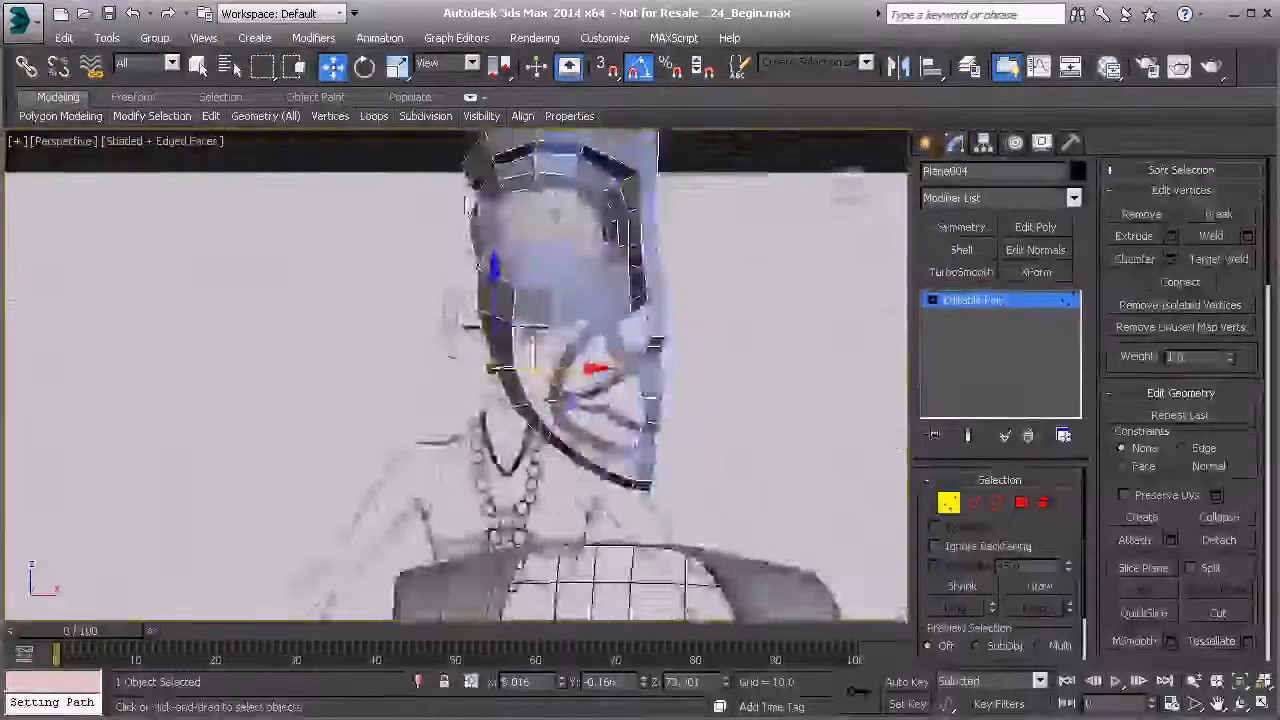
{"action": "scroll", "coordinate": [479, 242], "scroll_direction": "up", "scroll_amount": 4}
{"action": "middle_click_drag", "start_coordinate": [479, 245], "coordinate": [562, 234], "text": "alt"}
{"action": "key", "text": "2"}
{"action": "left_click", "coordinate": [472, 266]}
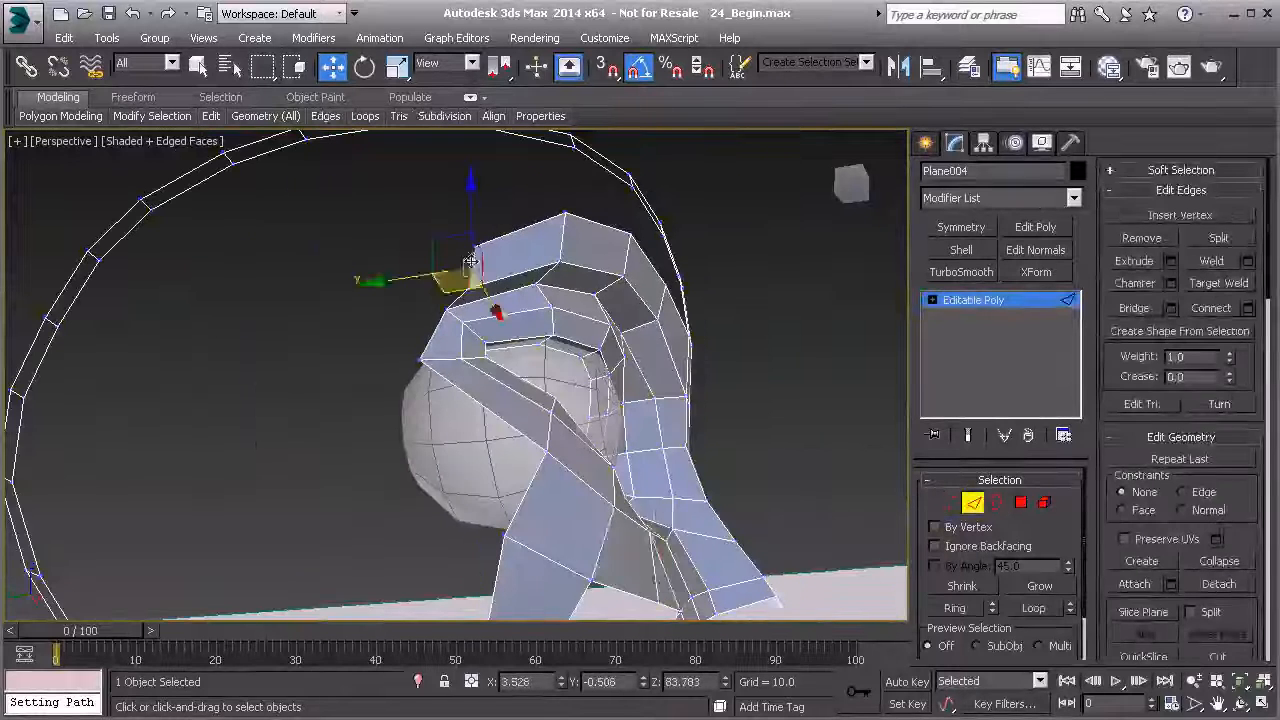
{"action": "key", "text": "l"}
{"action": "middle_click_drag", "start_coordinate": [376, 403], "coordinate": [485, 301]}
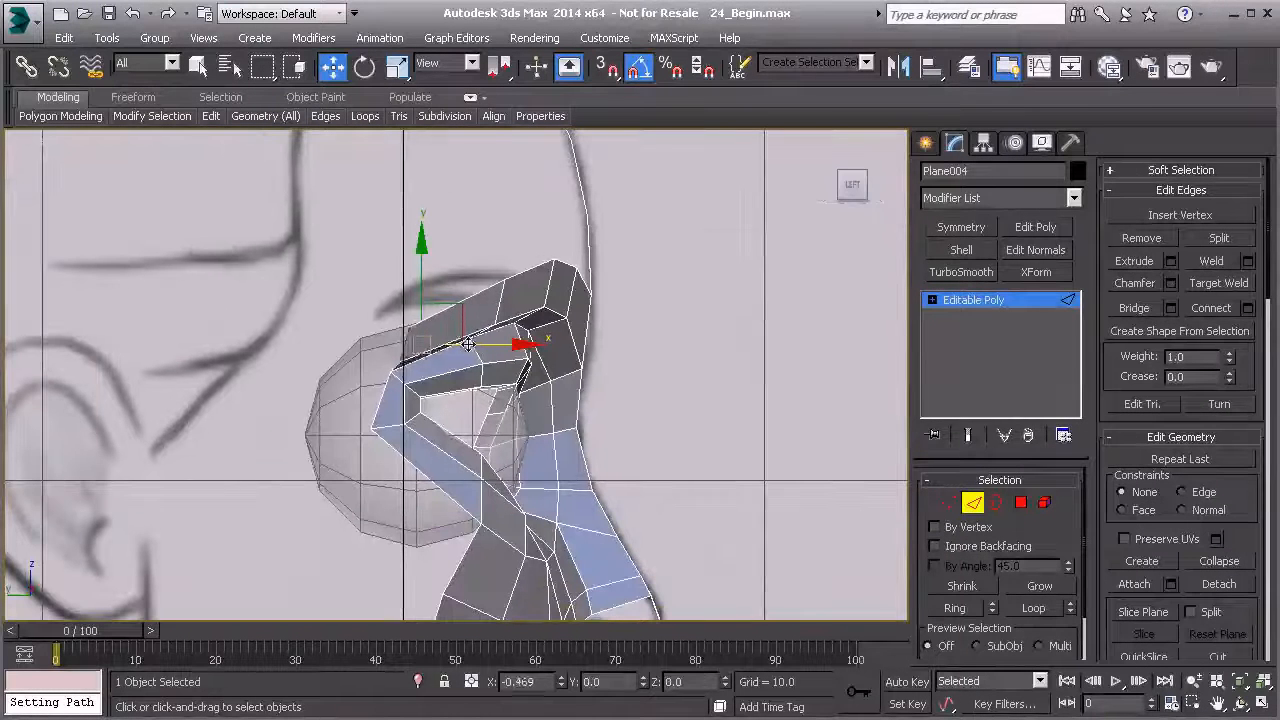
{"action": "left_click_drag", "start_coordinate": [458, 345], "coordinate": [413, 264]}
Raise the upper-border vertex of the brow strip in the left view to straighten the strip's top edge.
{"action": "key", "text": "1"}
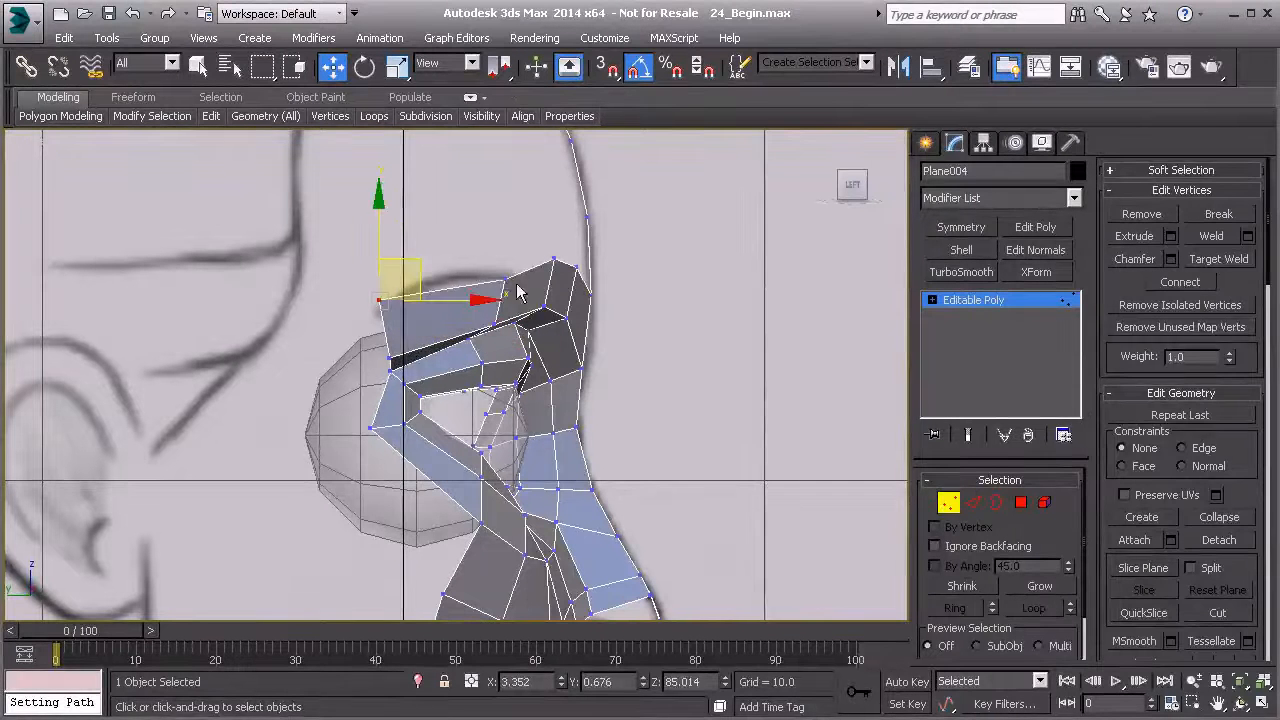
{"action": "left_click", "coordinate": [512, 278]}
{"action": "left_click_drag", "start_coordinate": [545, 250], "coordinate": [546, 222]}
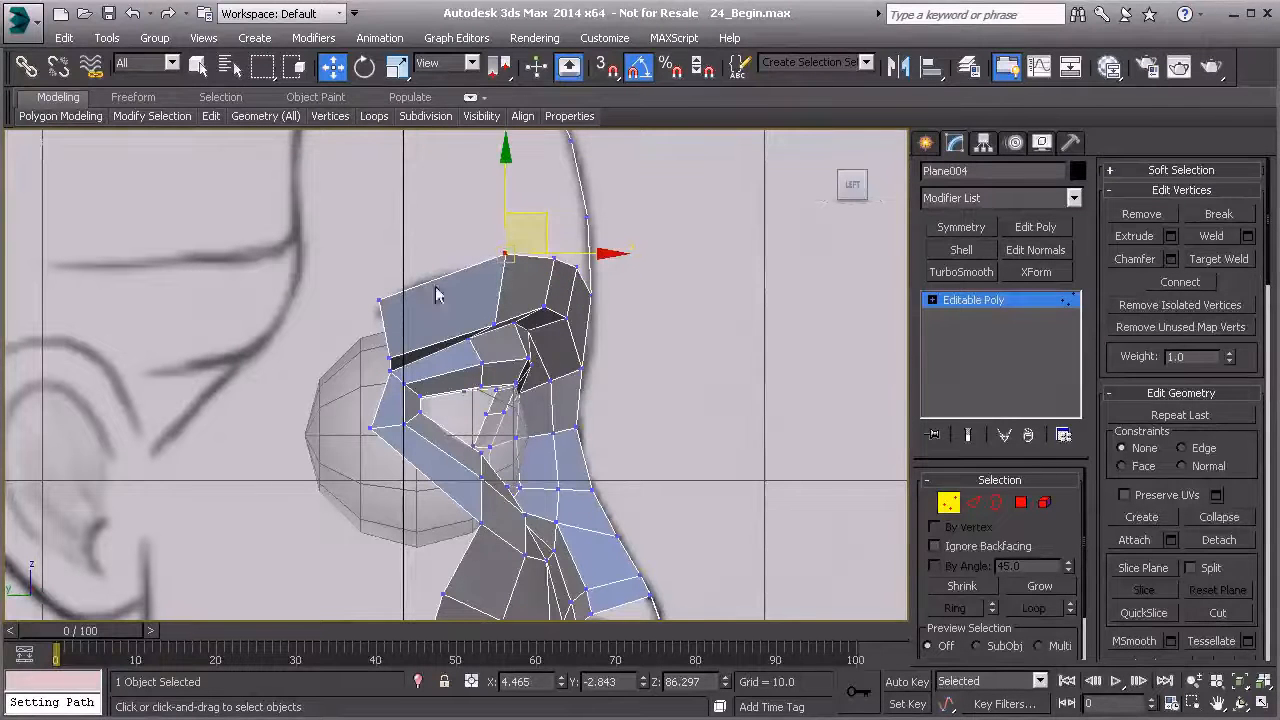
Nudge the brow strip's upper vertex into line and extrude its open end edge in segments past the ear to the back of the head.
{"action": "left_click_drag", "start_coordinate": [543, 218], "coordinate": [532, 222]}
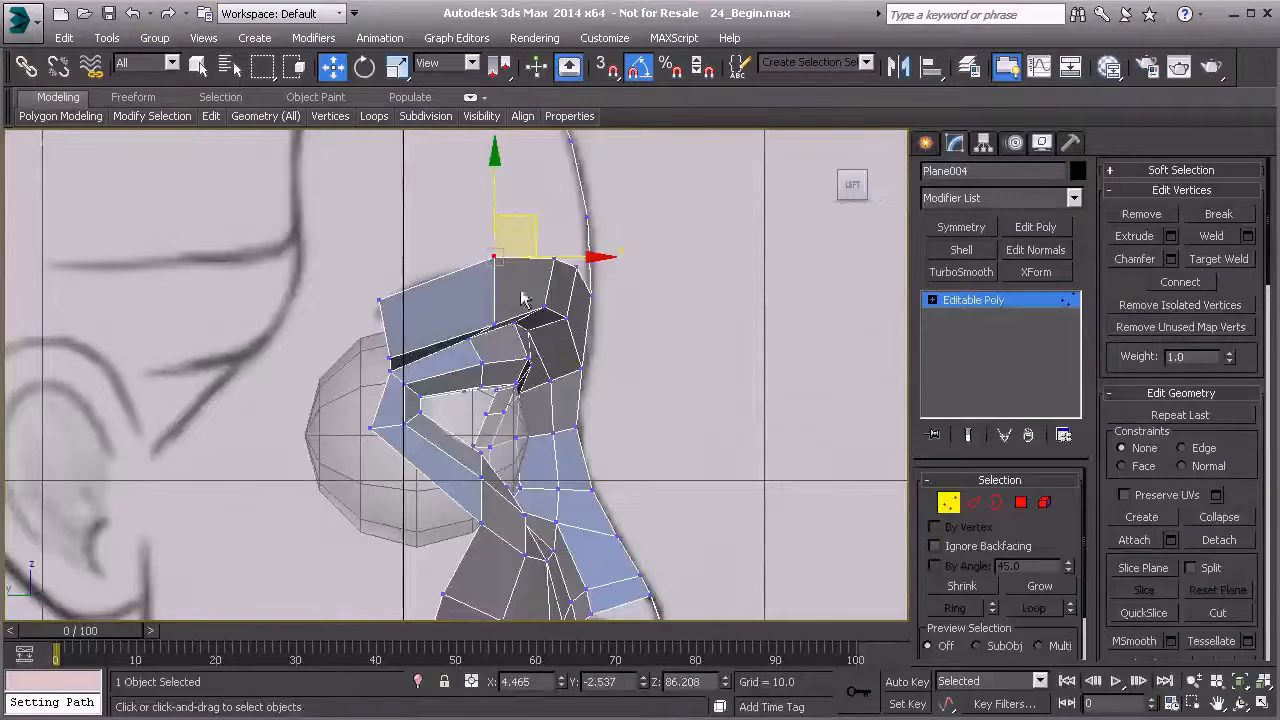
{"action": "middle_click_drag", "start_coordinate": [437, 326], "coordinate": [496, 293]}
{"action": "scroll", "coordinate": [455, 335], "scroll_direction": "down", "scroll_amount": 2}
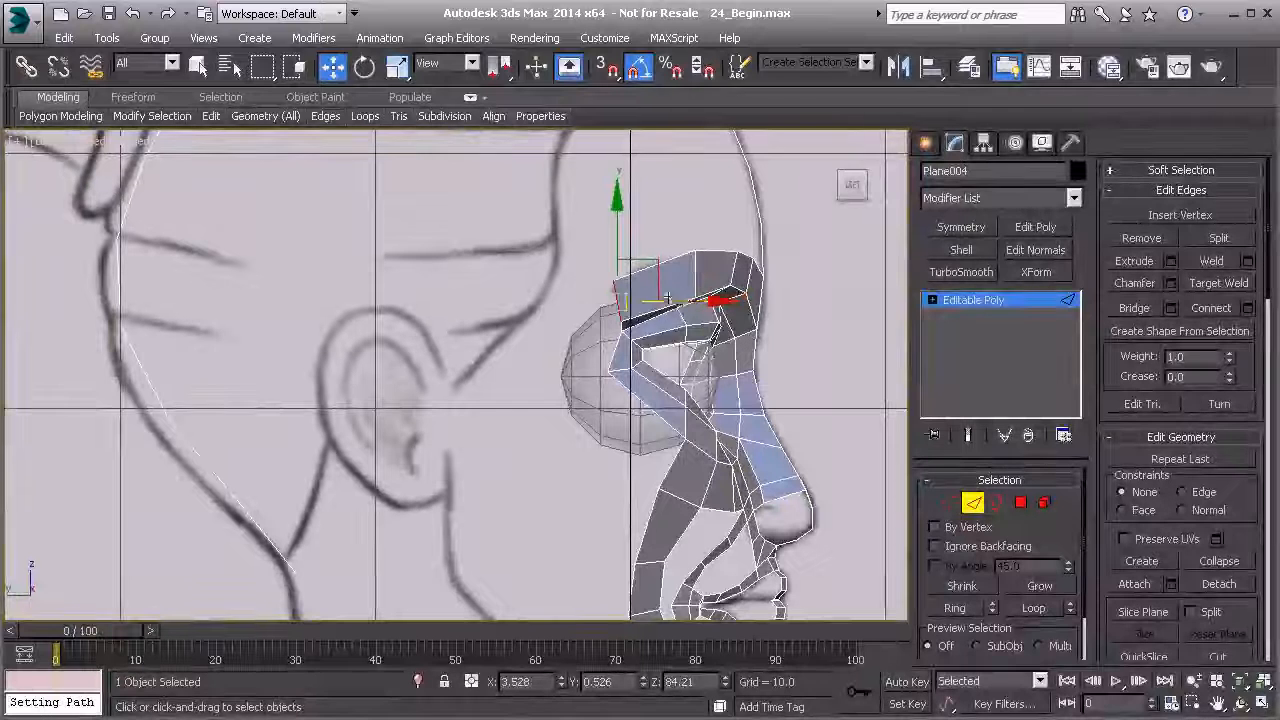
{"action": "left_click_drag", "start_coordinate": [640, 278], "coordinate": [248, 300]}
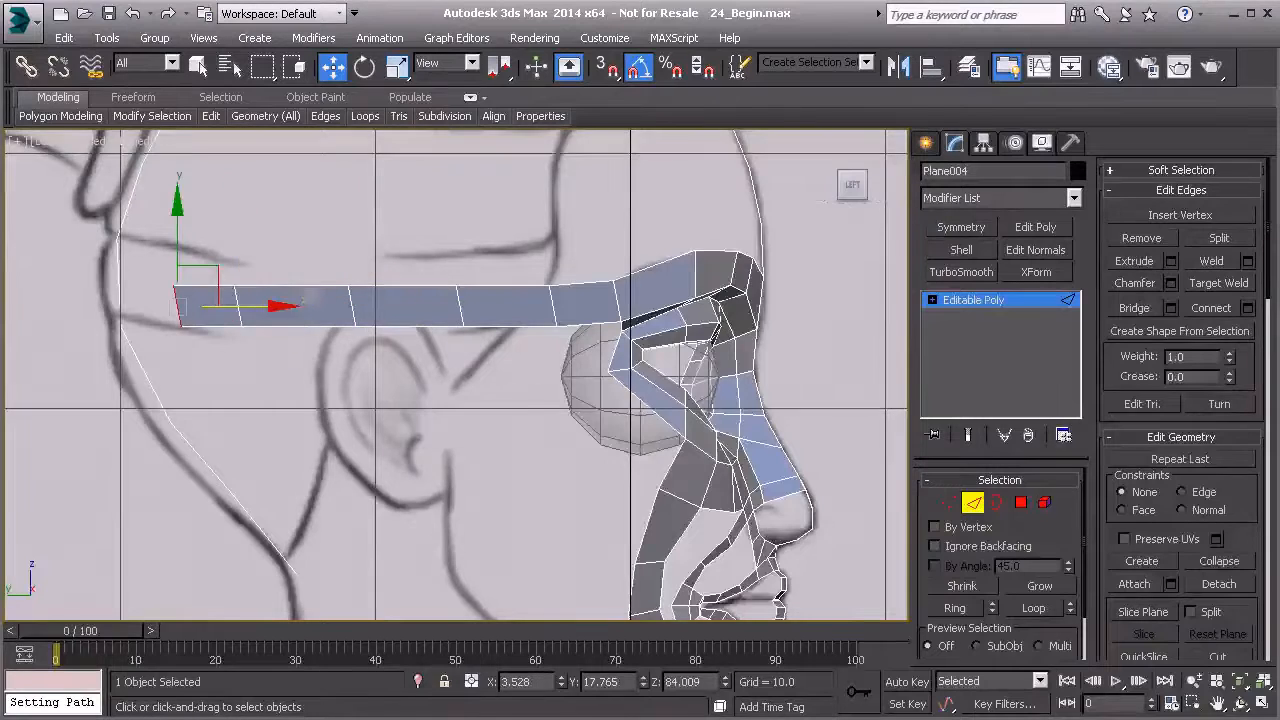
Extrude the strip's rear end edge inward behind the head toward the centre-line strip.
{"action": "scroll", "coordinate": [316, 288], "scroll_direction": "up", "scroll_amount": 2}
{"action": "key", "text": "p"}
{"action": "scroll", "coordinate": [322, 300], "scroll_direction": "down", "scroll_amount": 2}
{"action": "middle_click_drag", "start_coordinate": [472, 334], "coordinate": [331, 338], "text": "alt"}
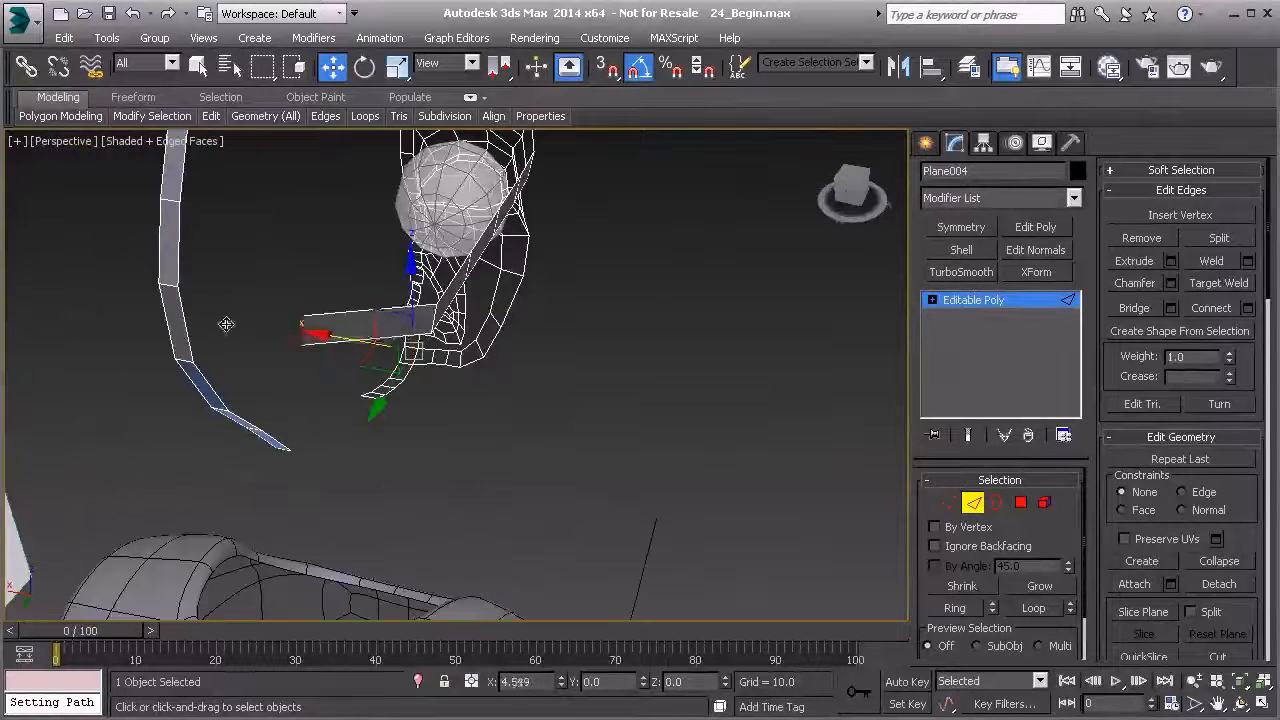
{"action": "mouse_move", "coordinate": [123, 311]}
{"action": "middle_mouse_down", "text": "alt"}
{"action": "mouse_move", "coordinate": [444, 380]}
{"action": "mouse_move", "coordinate": [230, 310]}
{"action": "middle_mouse_up", "text": "alt"}
{"action": "left_click_drag", "start_coordinate": [323, 341], "coordinate": [206, 343]}
{"action": "middle_click_drag", "start_coordinate": [199, 343], "coordinate": [240, 349], "text": "alt"}
{"action": "left_click_drag", "start_coordinate": [235, 348], "coordinate": [268, 351]}
Target weld the strip's two rear end vertices to the matching vertices of the centre-line strip at the back of the head.
{"action": "key", "text": "1"}
{"action": "middle_click_drag", "start_coordinate": [309, 374], "coordinate": [369, 386], "text": "alt"}
{"action": "right_click", "coordinate": [376, 398]}
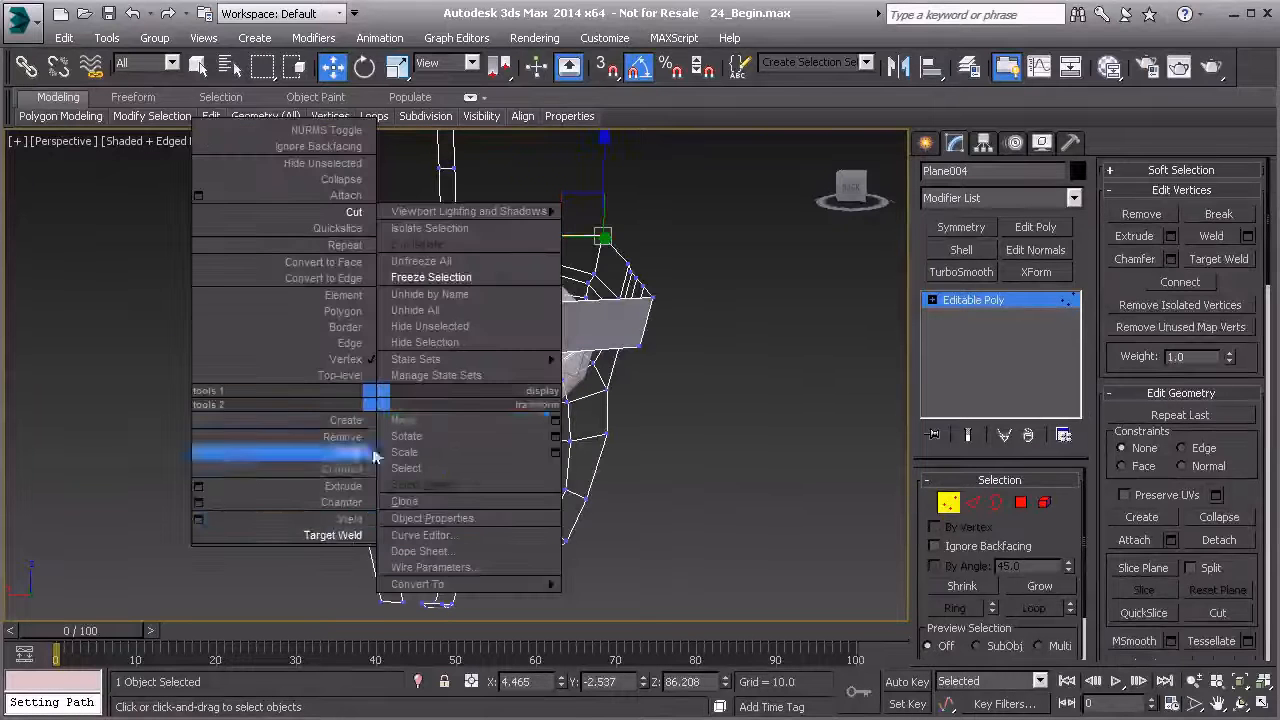
{"action": "left_click", "coordinate": [340, 535]}
{"action": "left_click", "coordinate": [364, 363]}
{"action": "middle_click_drag", "start_coordinate": [368, 326], "coordinate": [386, 360], "text": "alt"}
{"action": "left_click", "coordinate": [384, 331]}
{"action": "left_click", "coordinate": [361, 266]}
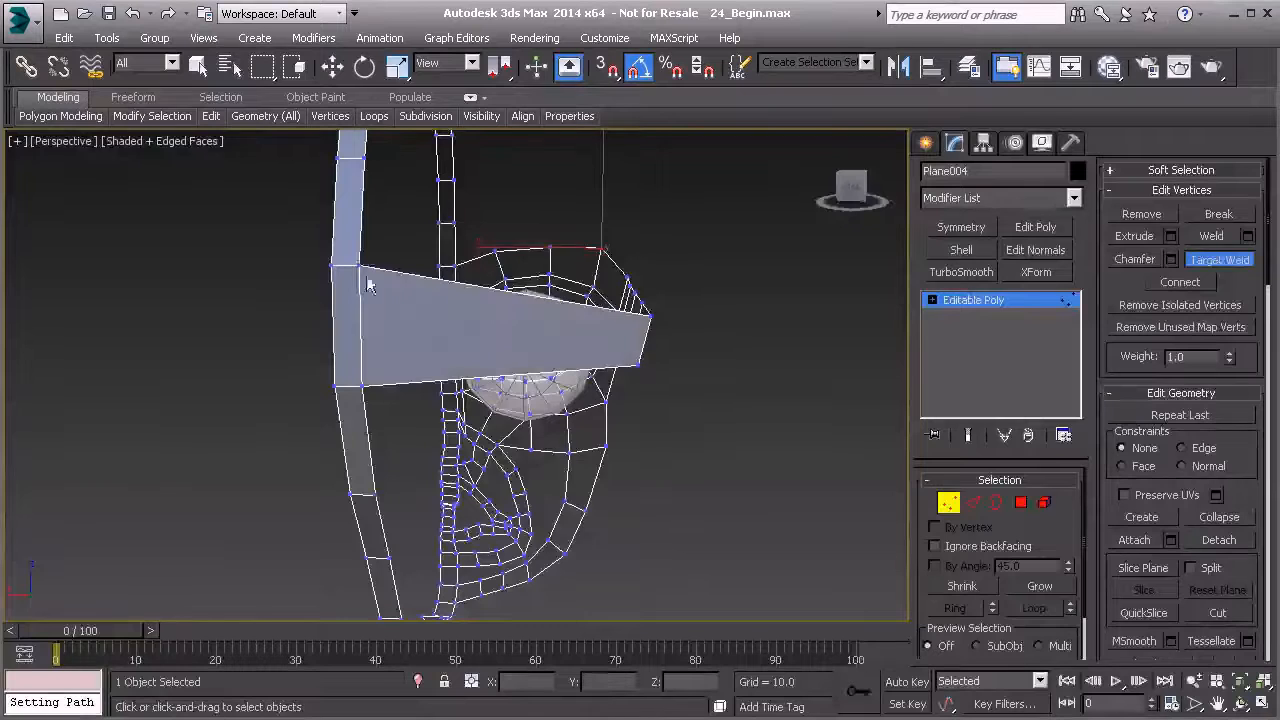
Raise the upper border edges along the side of the head strip to widen it above the ear and temple.
{"action": "key", "text": "w"}
{"action": "mouse_move", "coordinate": [571, 338]}
{"action": "middle_mouse_down", "text": "alt"}
{"action": "mouse_move", "coordinate": [586, 351]}
{"action": "mouse_move", "coordinate": [570, 348]}
{"action": "middle_mouse_up", "text": "alt"}
{"action": "key", "text": "2"}
{"action": "left_click", "coordinate": [258, 281]}
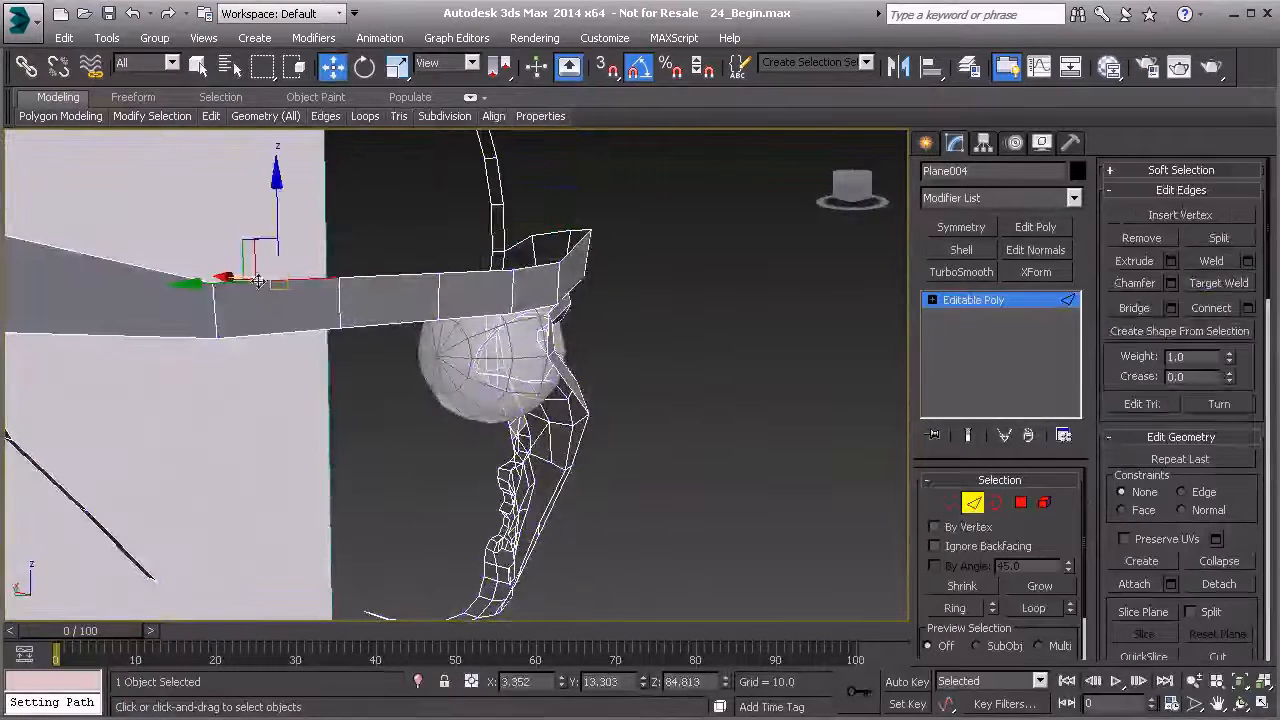
{"action": "left_click_drag", "start_coordinate": [258, 281], "coordinate": [260, 220]}
{"action": "left_click", "coordinate": [473, 273]}
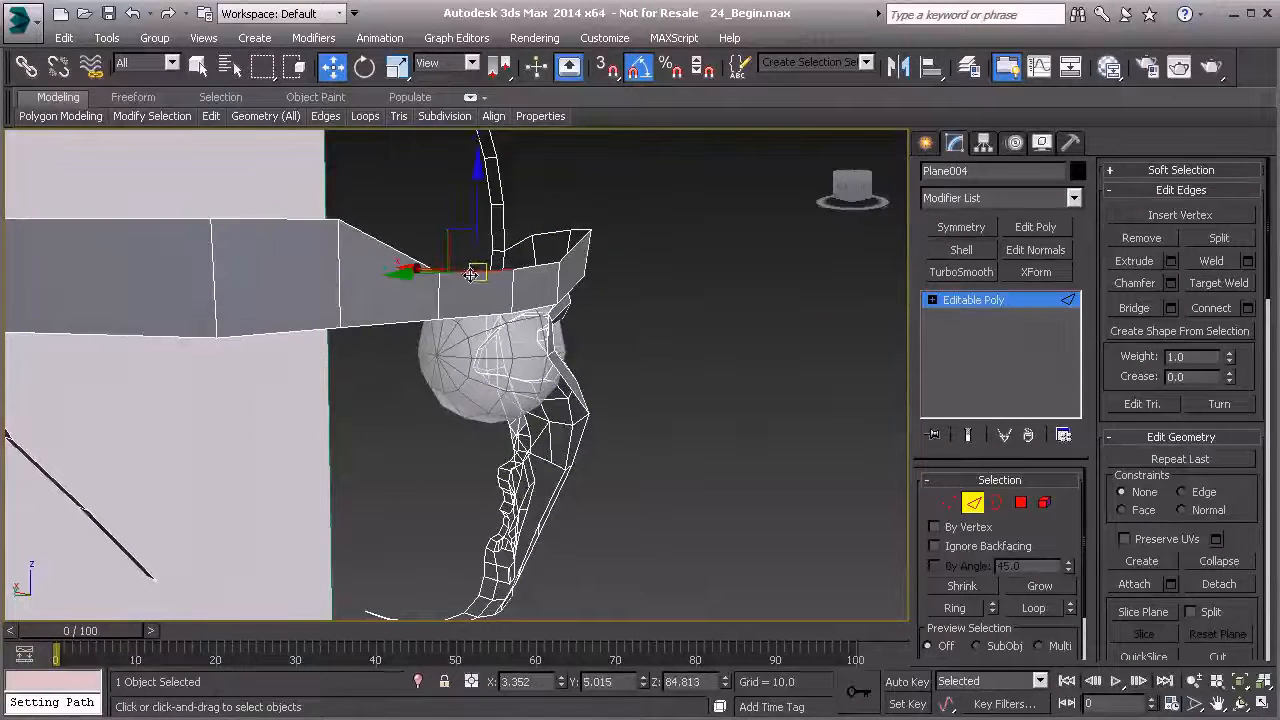
{"action": "left_click_drag", "start_coordinate": [475, 215], "coordinate": [473, 165]}
Raise the remaining low vertex on the strip's upper border to level the top edge behind the brow.
{"action": "middle_click_drag", "start_coordinate": [543, 237], "coordinate": [604, 280], "text": "alt"}
{"action": "key", "text": "1"}
{"action": "left_click_drag", "start_coordinate": [597, 266], "coordinate": [601, 190]}
{"action": "middle_click_drag", "start_coordinate": [601, 190], "coordinate": [575, 220], "text": "alt"}
{"action": "left_click_drag", "start_coordinate": [600, 182], "coordinate": [601, 164]}
Move the strip's cross edges on the side of the head outward to fit the head's width in the front reference.
{"action": "middle_click_drag", "start_coordinate": [601, 164], "coordinate": [470, 255], "text": "alt"}
{"action": "key", "text": "2"}
{"action": "left_click_drag", "start_coordinate": [482, 220], "coordinate": [442, 237]}
{"action": "left_click", "coordinate": [467, 326]}
{"action": "left_click_drag", "start_coordinate": [522, 300], "coordinate": [549, 384]}
{"action": "key", "text": "f"}
{"action": "middle_click_drag", "start_coordinate": [457, 257], "coordinate": [516, 428]}
{"action": "middle_click_drag", "start_coordinate": [498, 241], "coordinate": [492, 304]}
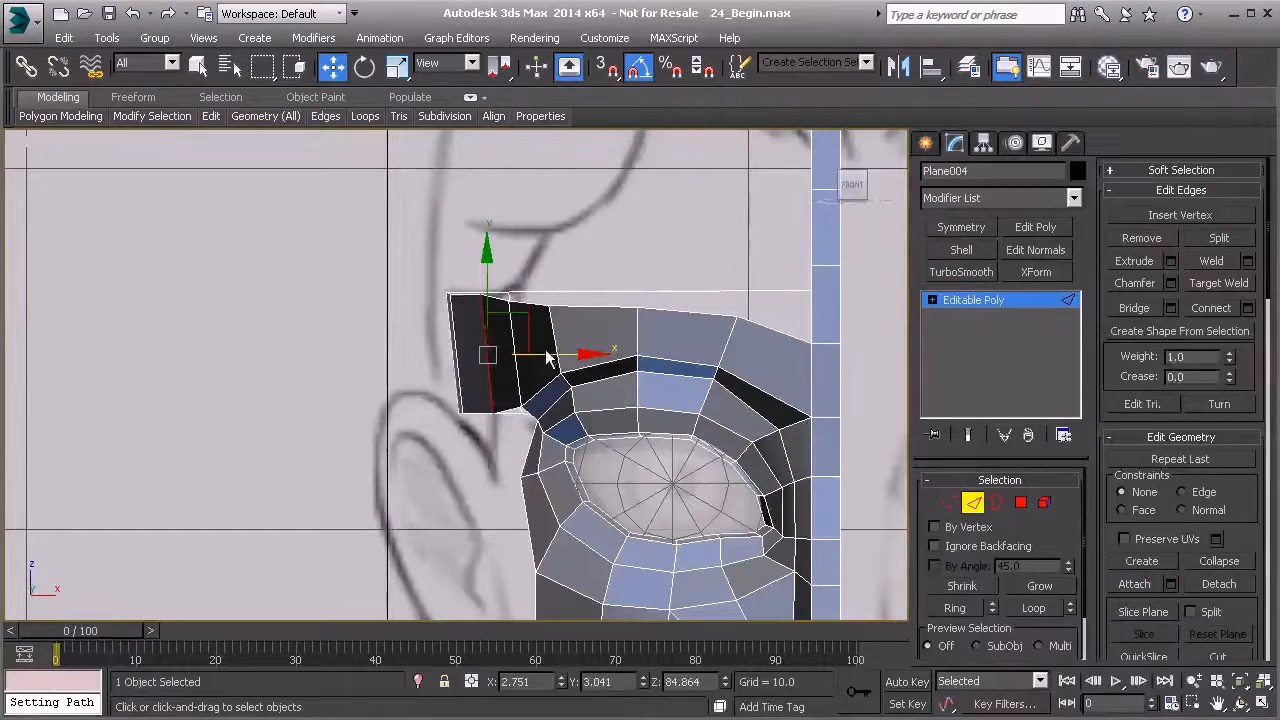
{"action": "left_click_drag", "start_coordinate": [539, 360], "coordinate": [528, 363]}
Reposition the strip's cross edge near the temple in the perspective view to smooth the curve into the brow.
{"action": "scroll", "coordinate": [487, 338], "scroll_direction": "down", "scroll_amount": 2}
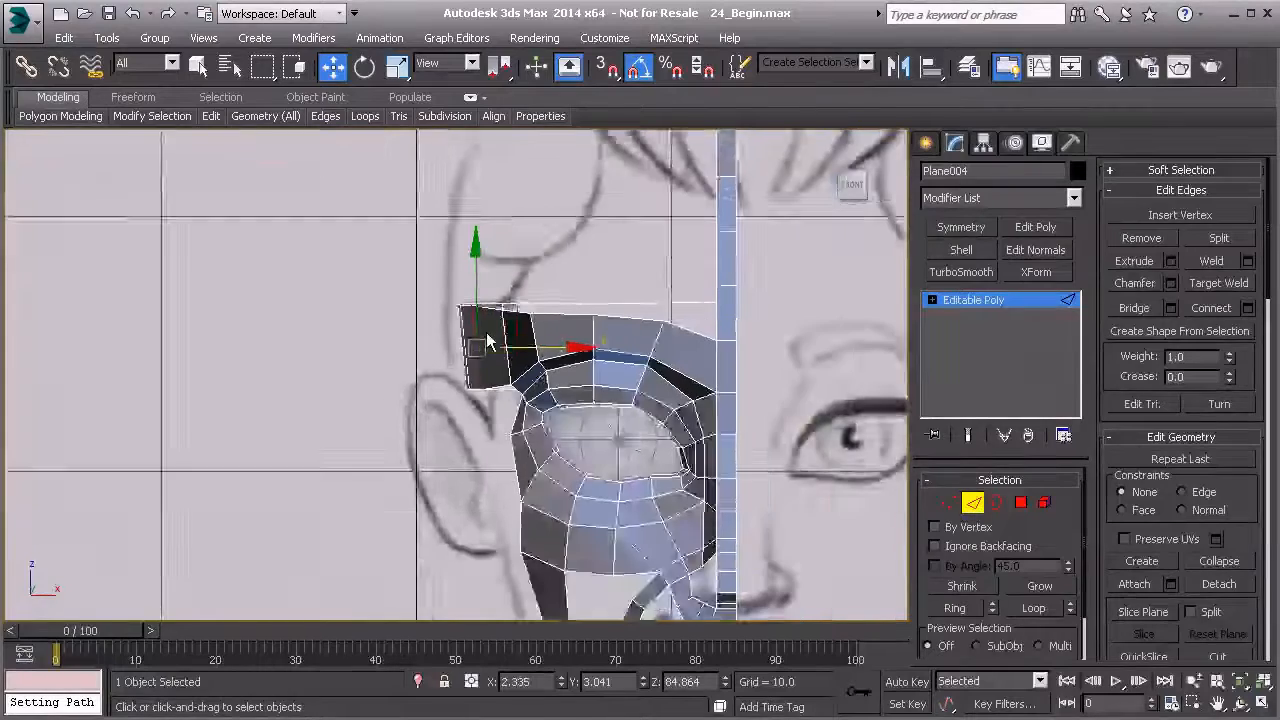
{"action": "key", "text": "p"}
{"action": "scroll", "coordinate": [487, 338], "scroll_direction": "down", "scroll_amount": 2}
{"action": "mouse_move", "coordinate": [487, 340]}
{"action": "middle_mouse_down", "text": "alt"}
{"action": "mouse_move", "coordinate": [553, 399]}
{"action": "mouse_move", "coordinate": [484, 346]}
{"action": "middle_mouse_up", "text": "alt"}
{"action": "left_click_drag", "start_coordinate": [482, 346], "coordinate": [520, 381]}
{"action": "mouse_move", "coordinate": [555, 371]}
{"action": "middle_mouse_down", "text": "alt"}
{"action": "mouse_move", "coordinate": [677, 251]}
{"action": "mouse_move", "coordinate": [667, 294]}
{"action": "mouse_move", "coordinate": [503, 381]}
{"action": "middle_mouse_up", "text": "alt"}
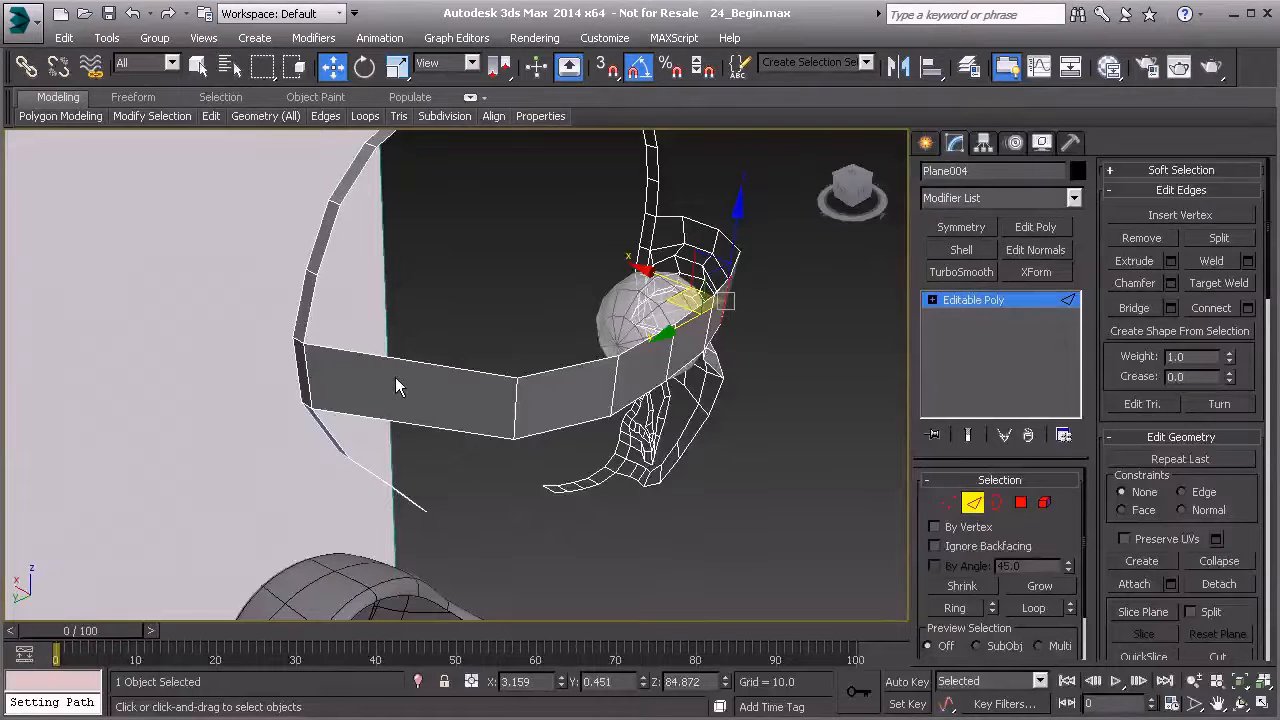
Insert an edge loop across the strip's rear polygon with SwiftLoop and move it back to round the back of the head.
{"action": "key", "text": "alt+1"}
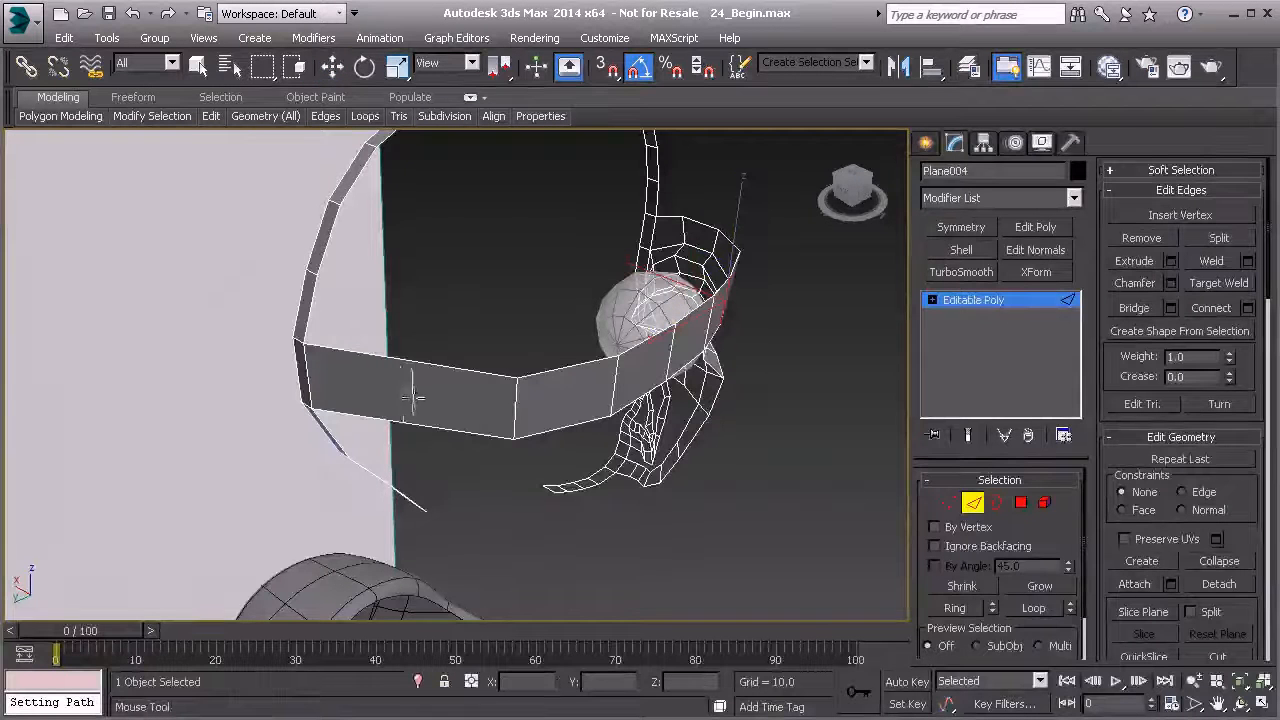
{"action": "left_click", "coordinate": [404, 396]}
{"action": "middle_click_drag", "start_coordinate": [404, 396], "coordinate": [369, 402], "text": "alt"}
{"action": "key", "text": "w"}
{"action": "middle_click_drag", "start_coordinate": [652, 436], "coordinate": [461, 349], "text": "alt"}
{"action": "scroll", "coordinate": [637, 326], "scroll_direction": "down", "scroll_amount": 3}
{"action": "key", "text": "l"}
{"action": "scroll", "coordinate": [404, 272], "scroll_direction": "down", "scroll_amount": 5}
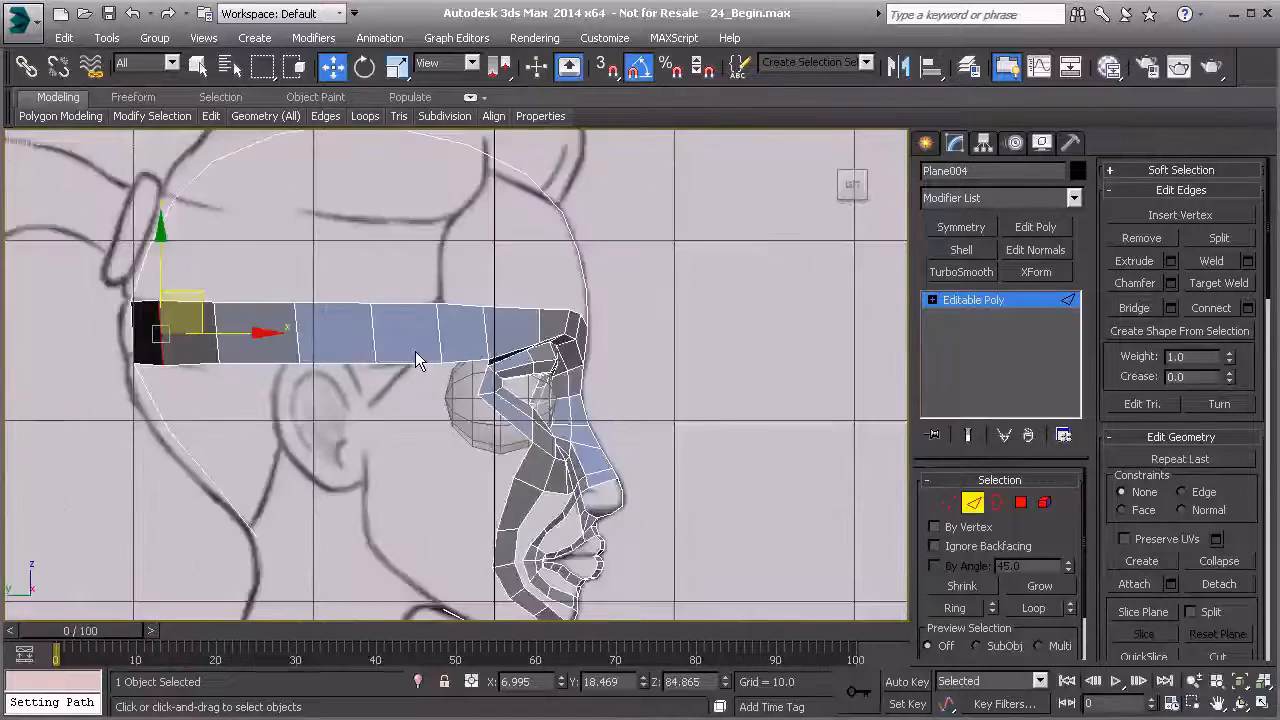
{"action": "key", "text": "p"}
{"action": "middle_click_drag", "start_coordinate": [415, 351], "coordinate": [575, 360], "text": "alt"}
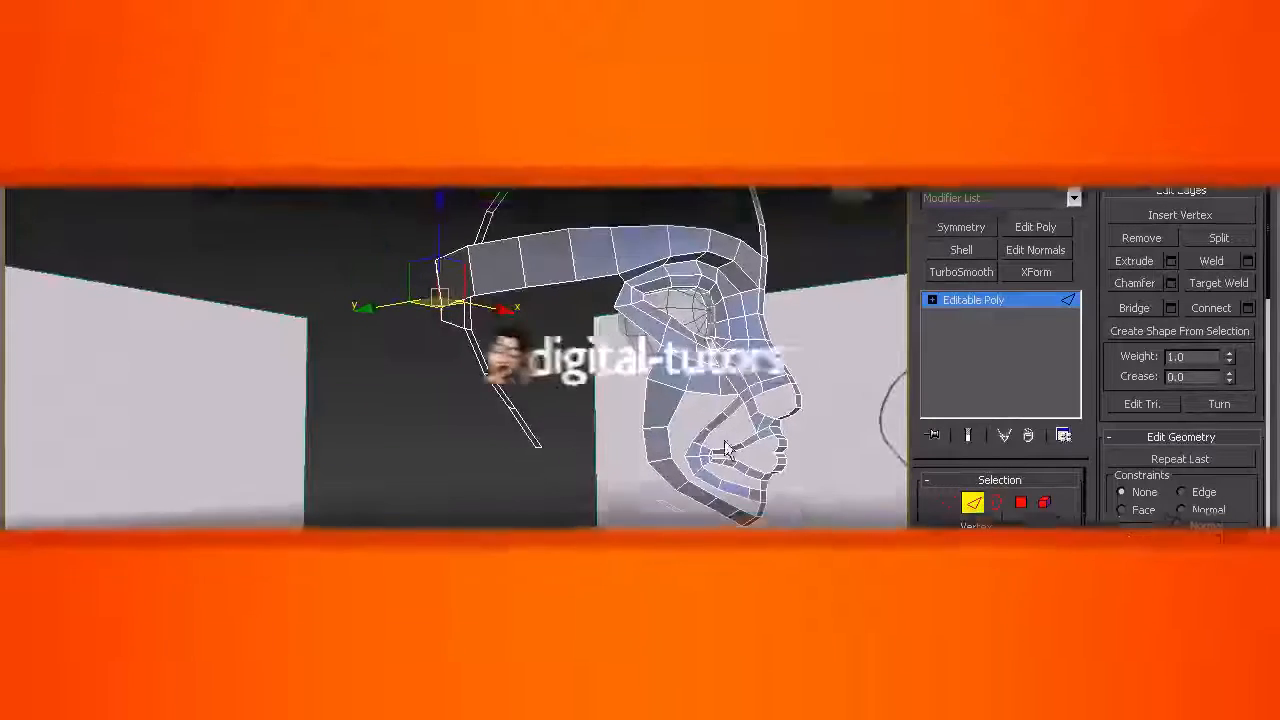